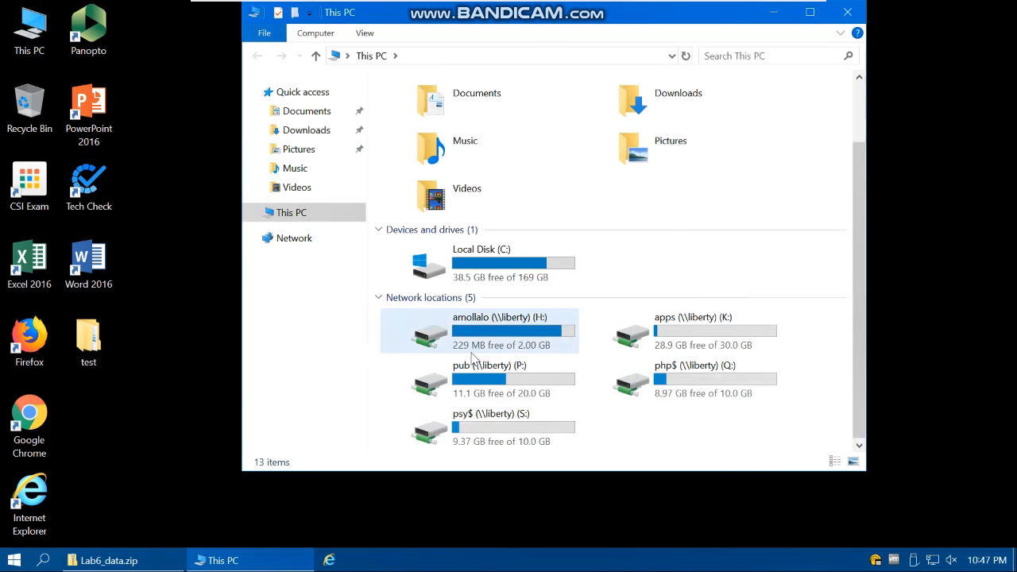
# - Extract Lab6_data.zip from the GIS_labs lab6 folder to H:\GIS_labs\lab6\Lab6_data
pyautogui.doubleClick(431, 176)
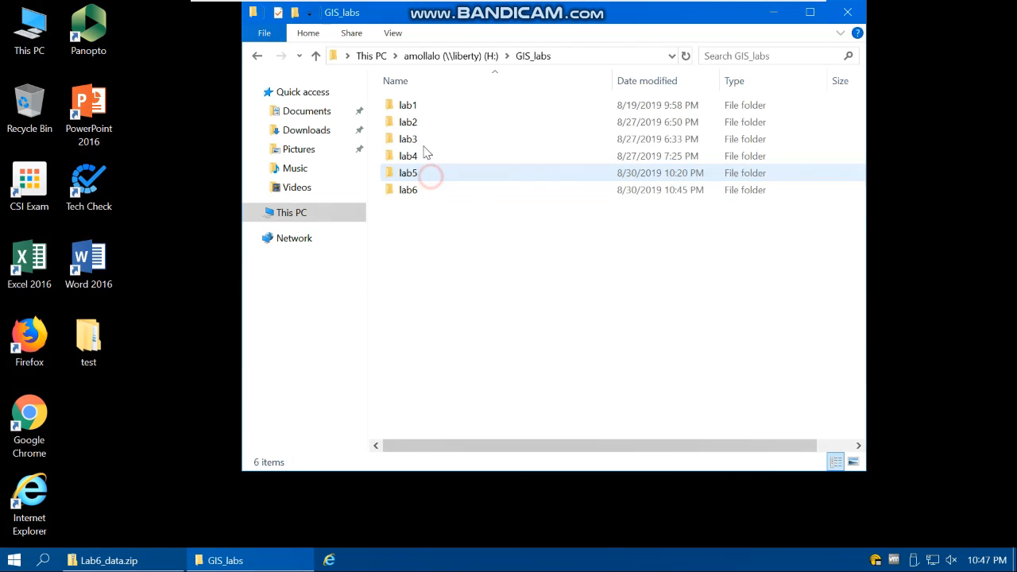
pyautogui.doubleClick(422, 188)
pyautogui.click(431, 107)
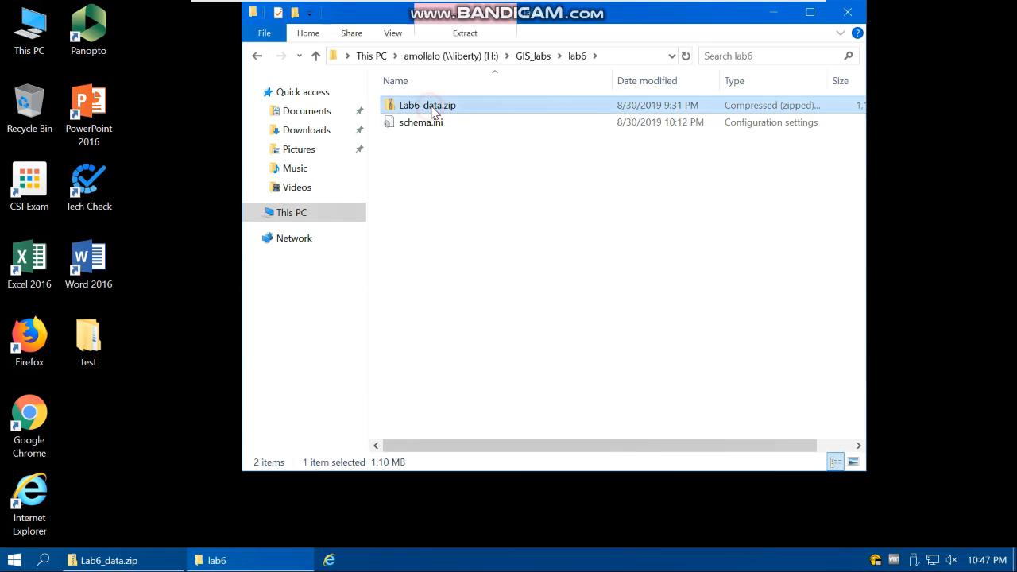
pyautogui.click(439, 105)
pyautogui.rightClick(441, 108)
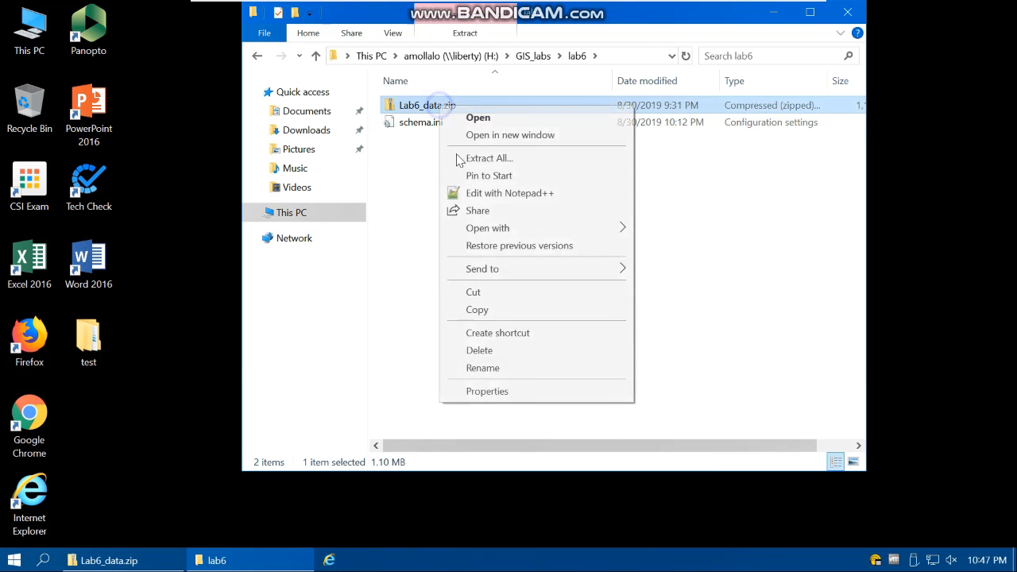
pyautogui.click(464, 158)
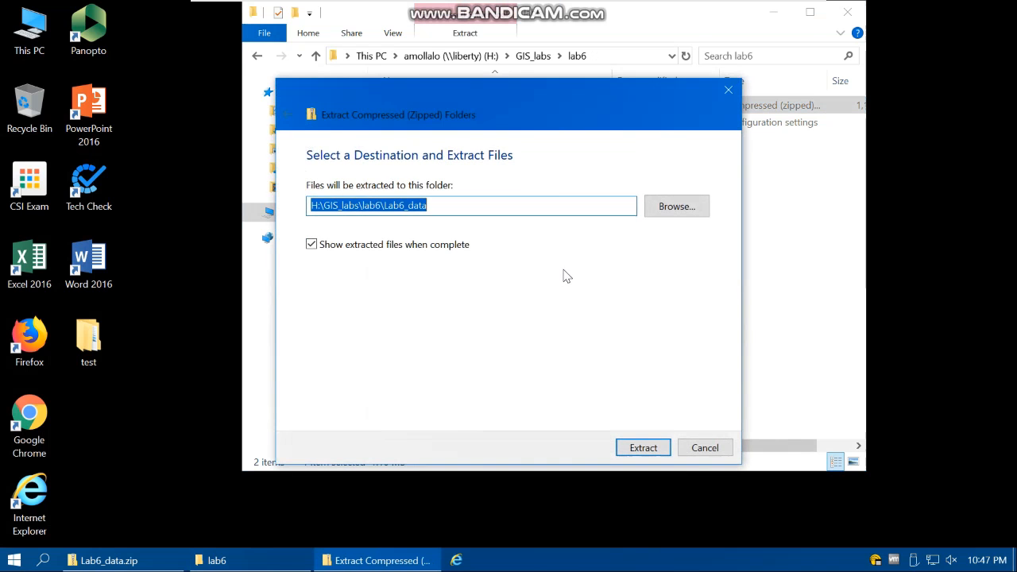
pyautogui.click(642, 448)
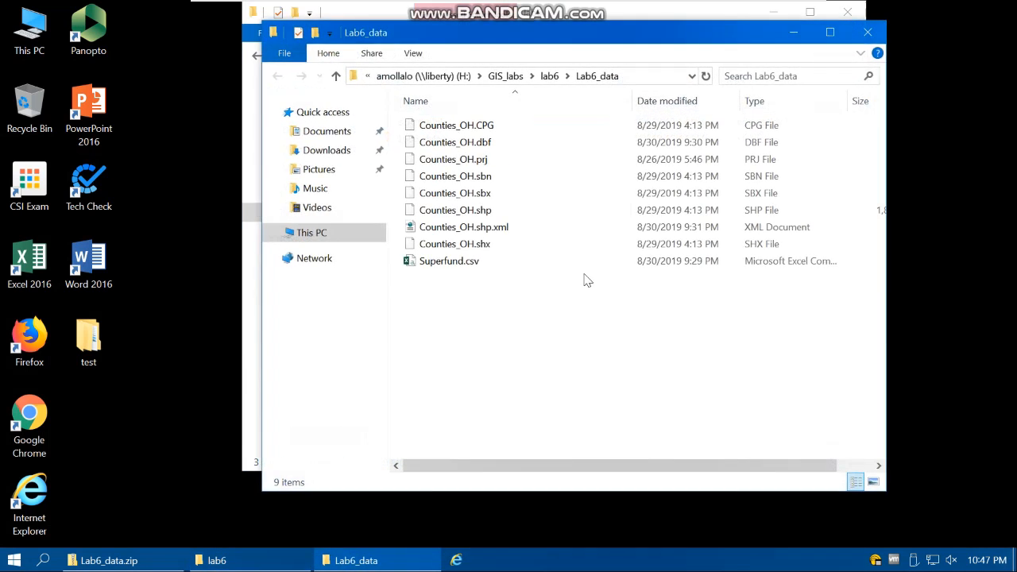
# - Close the extra folder window and open Superfund.csv from the extracted Lab6_data folder in Excel
pyautogui.click(868, 32)
pyautogui.doubleClick(447, 147)
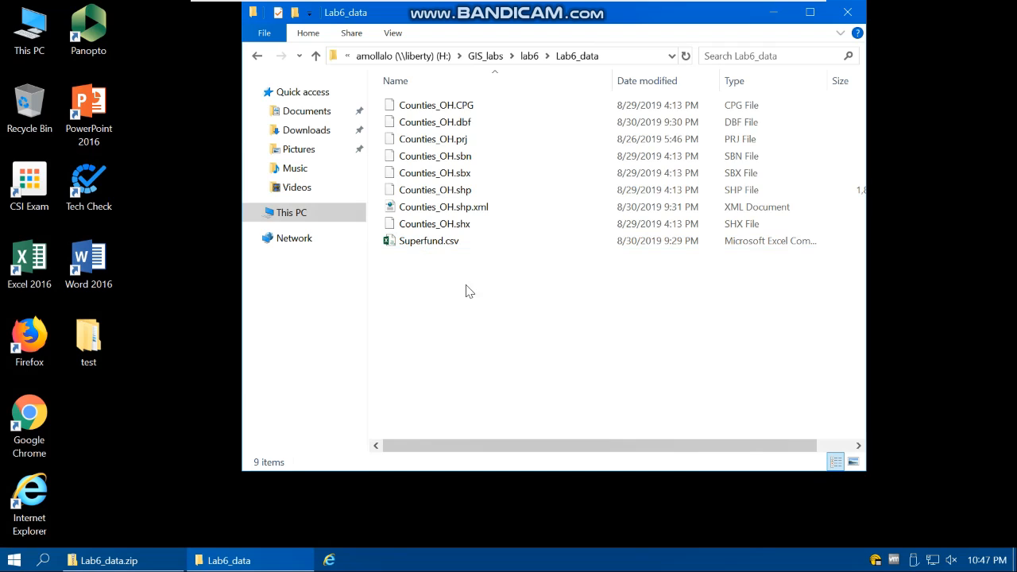
pyautogui.click(425, 243)
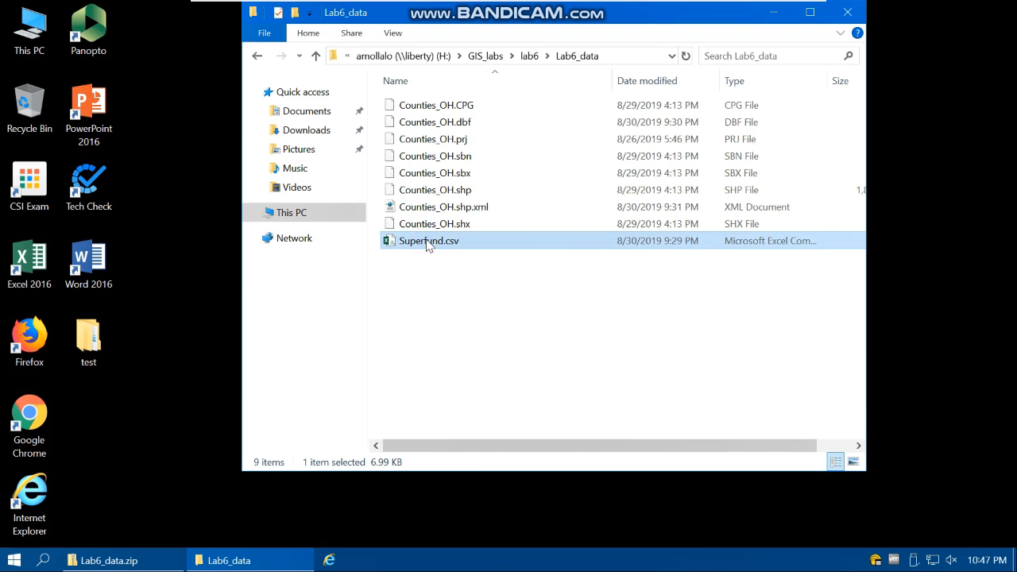
pyautogui.doubleClick(427, 241)
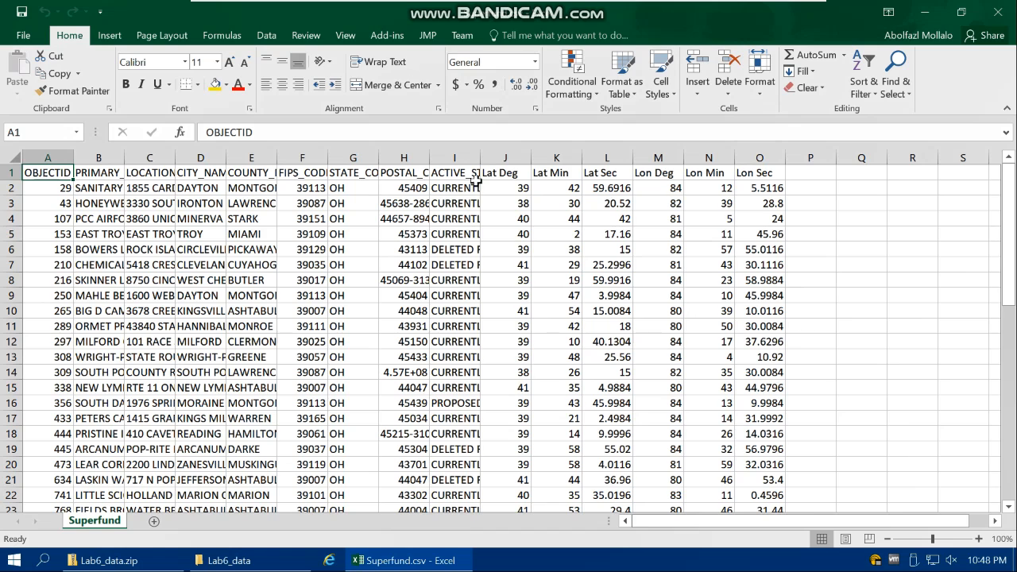
# - Widen the ACTIVE_STA column so its full status texts can be read
pyautogui.moveTo(481, 156); pyautogui.dragTo(528, 155)
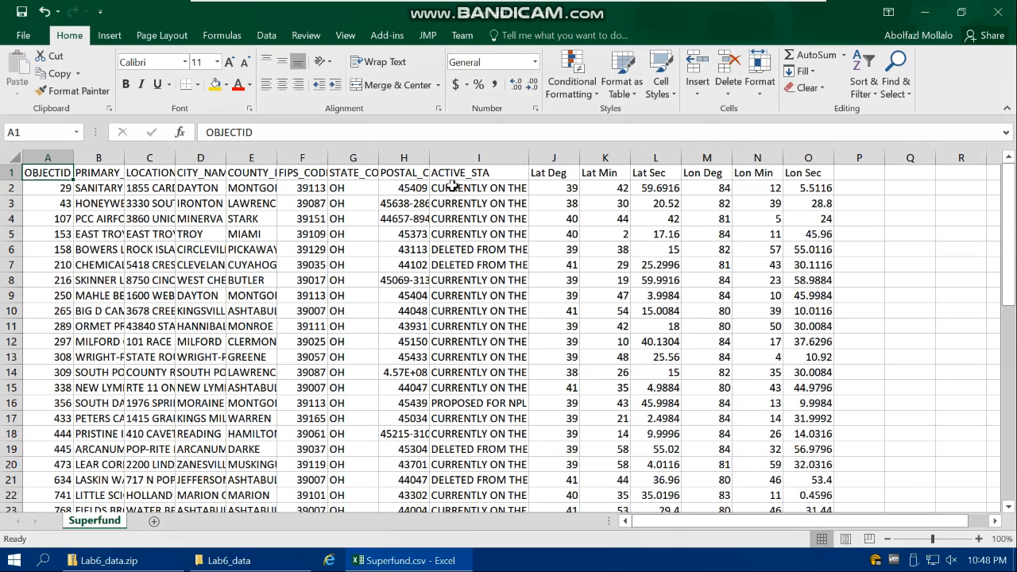
pyautogui.click(480, 157)
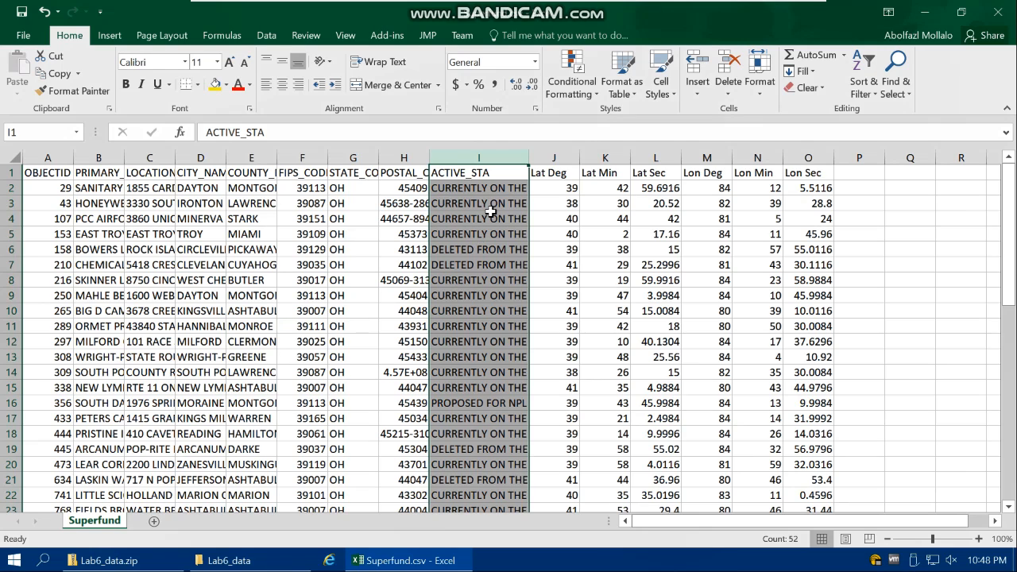
pyautogui.moveTo(528, 159); pyautogui.dragTo(591, 156)
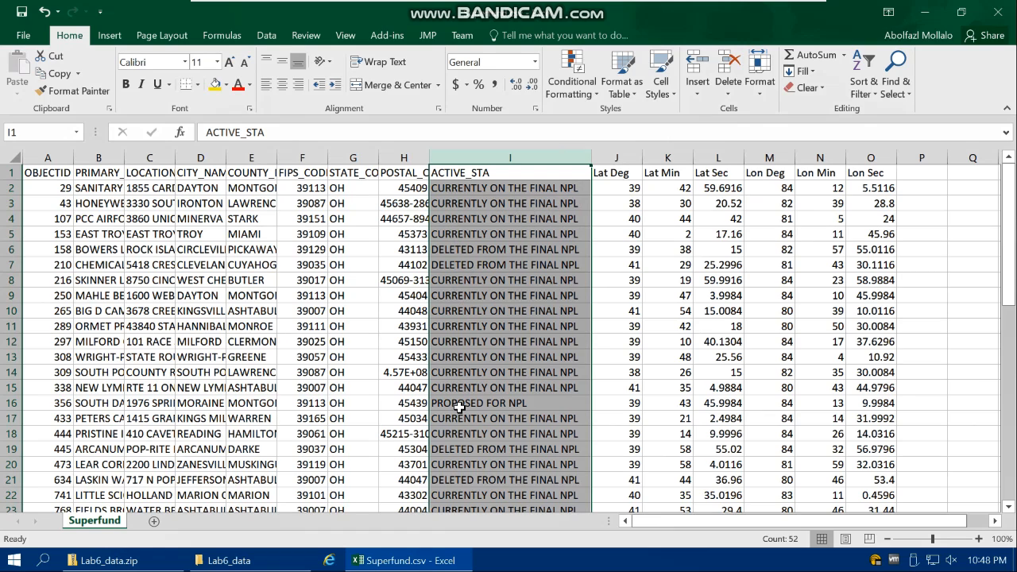
# - Add a filter to the ACTIVE_STA column
pyautogui.click(503, 159)
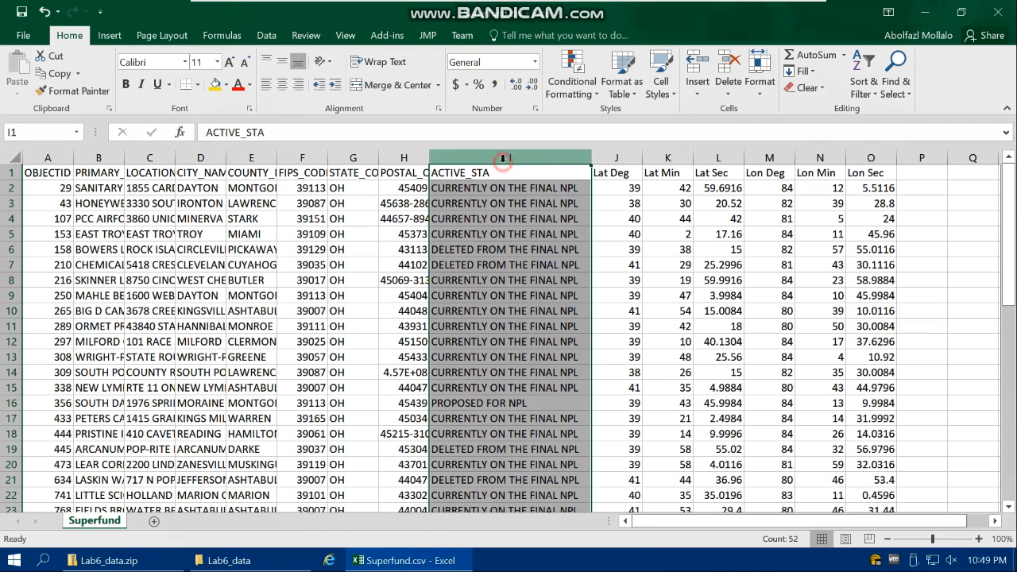
pyautogui.click(266, 35)
pyautogui.click(354, 72)
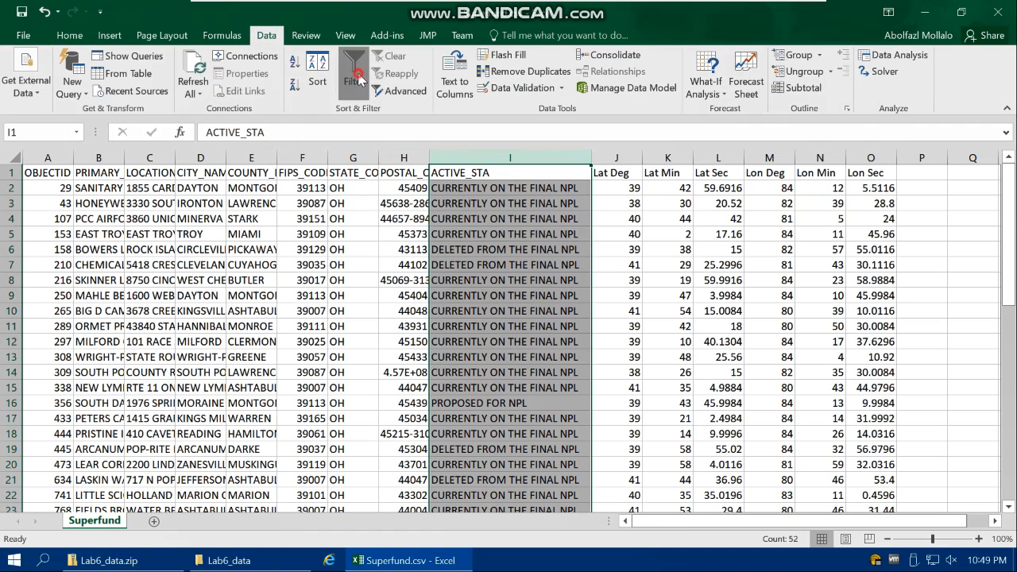
pyautogui.click(584, 172)
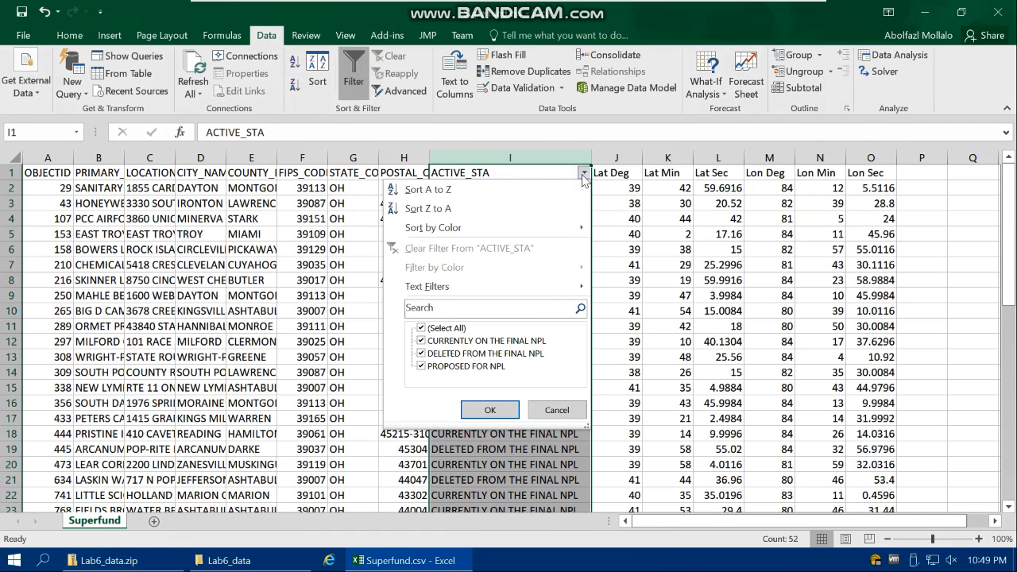
pyautogui.click(442, 332)
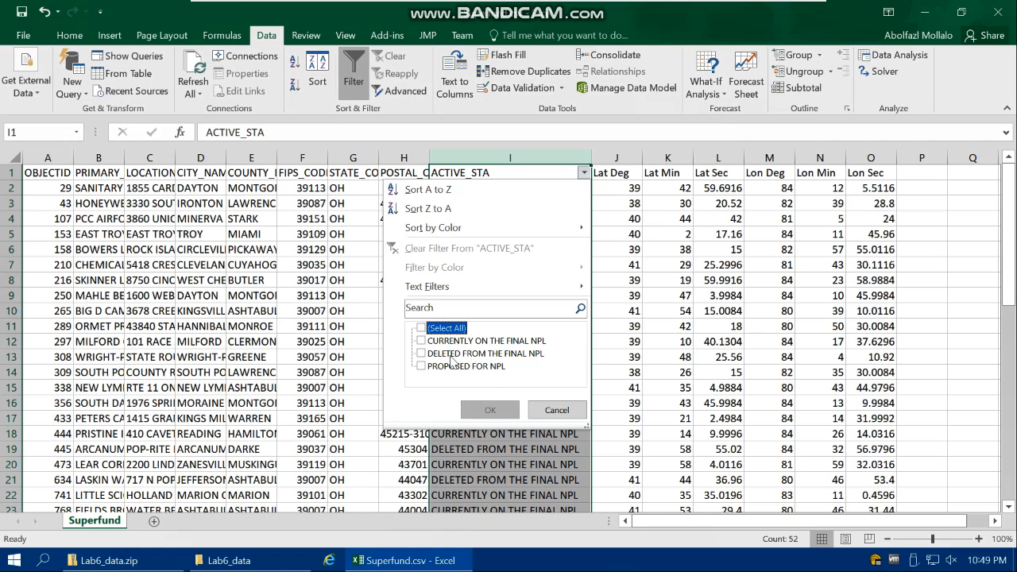
pyautogui.click(560, 411)
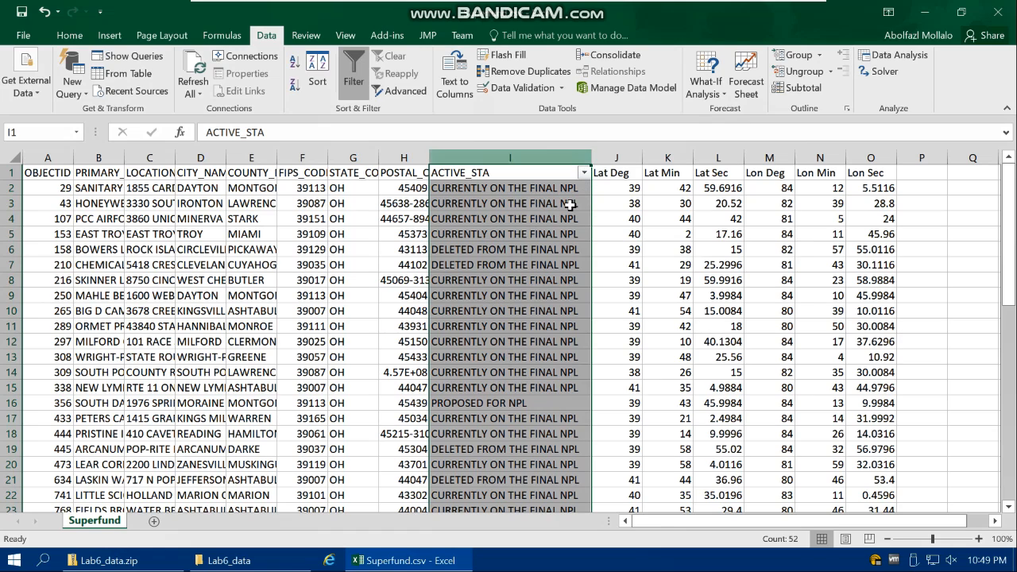
# - Insert a new column before Lat Deg and give it the header "Status"
pyautogui.click(604, 161)
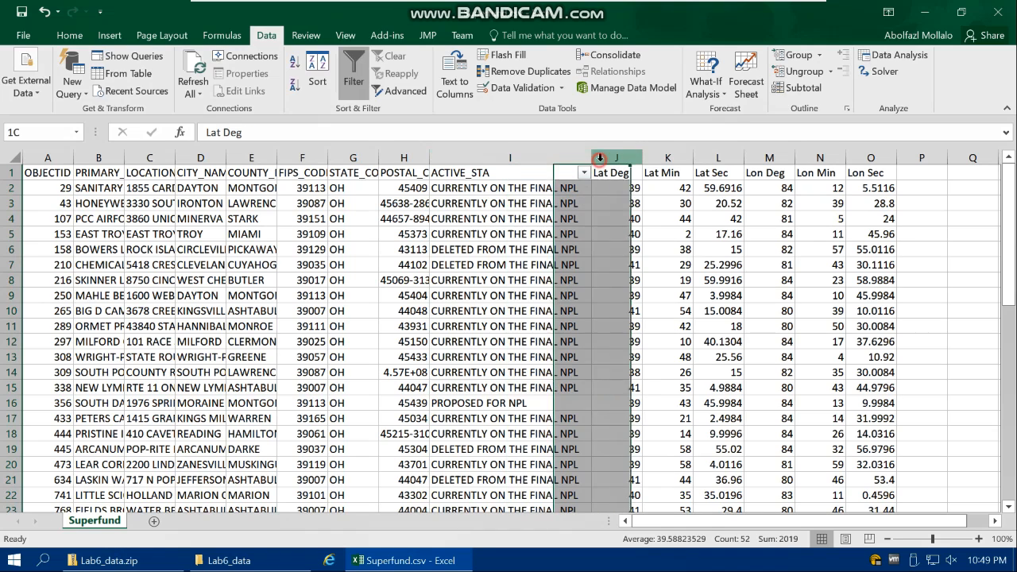
pyautogui.rightClick(604, 160)
pyautogui.click(643, 268)
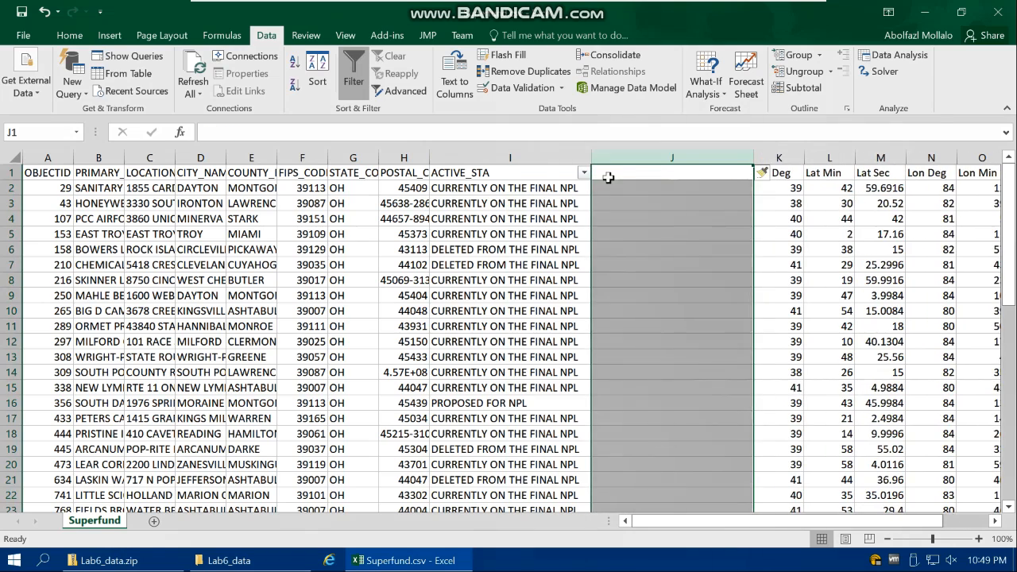
pyautogui.doubleClick(610, 174)
pyautogui.write('Status')
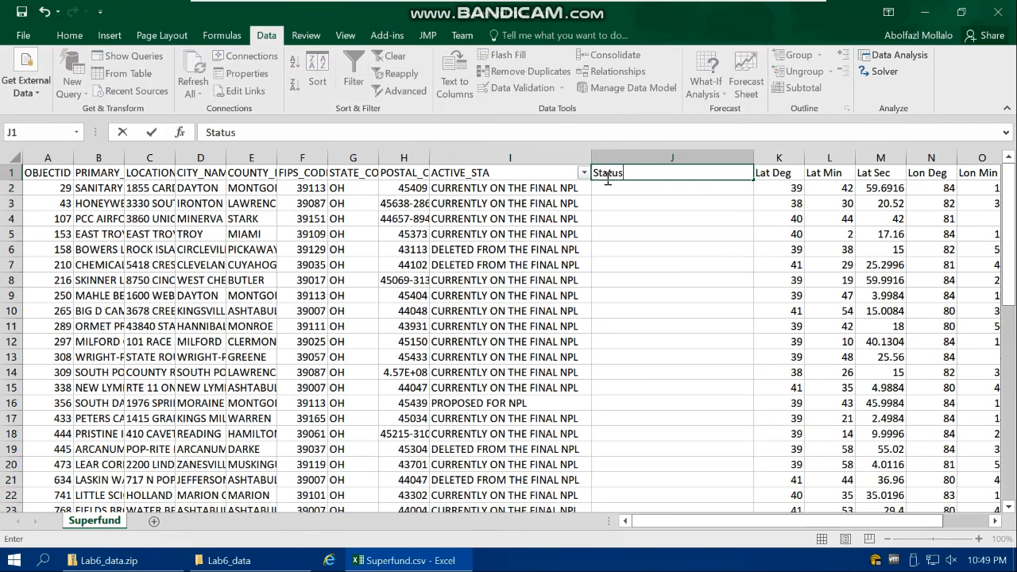
pyautogui.press('Return')
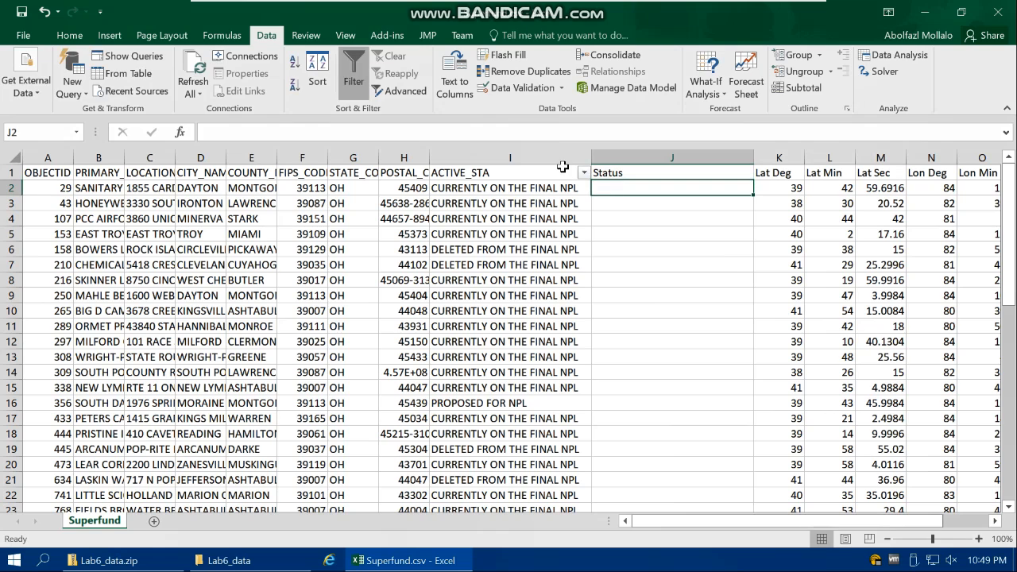
# - Filter ACTIVE_STA to show only the CURRENTLY ON THE FINAL NPL records
pyautogui.click(585, 173)
pyautogui.click(422, 328)
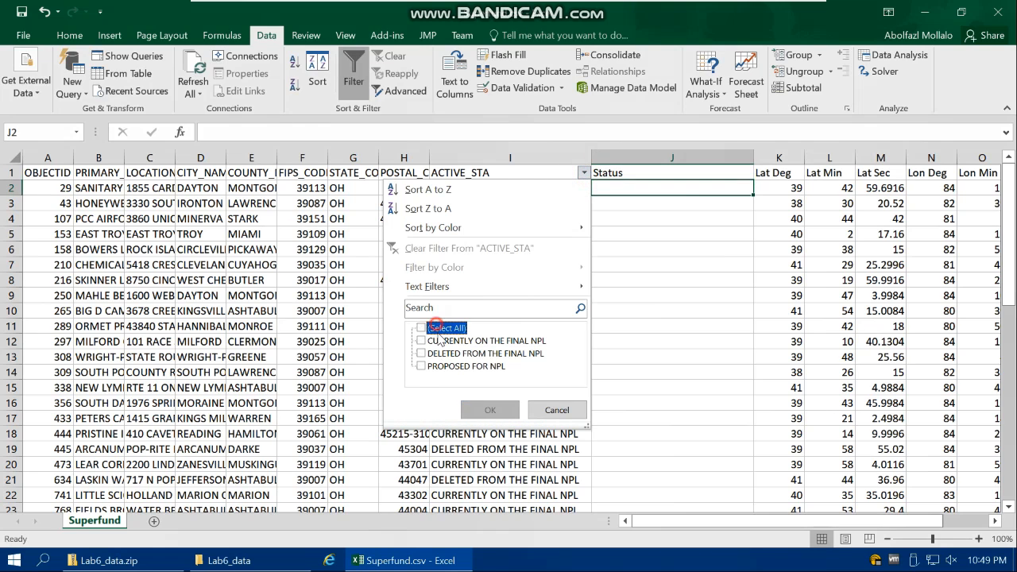
pyautogui.click(445, 341)
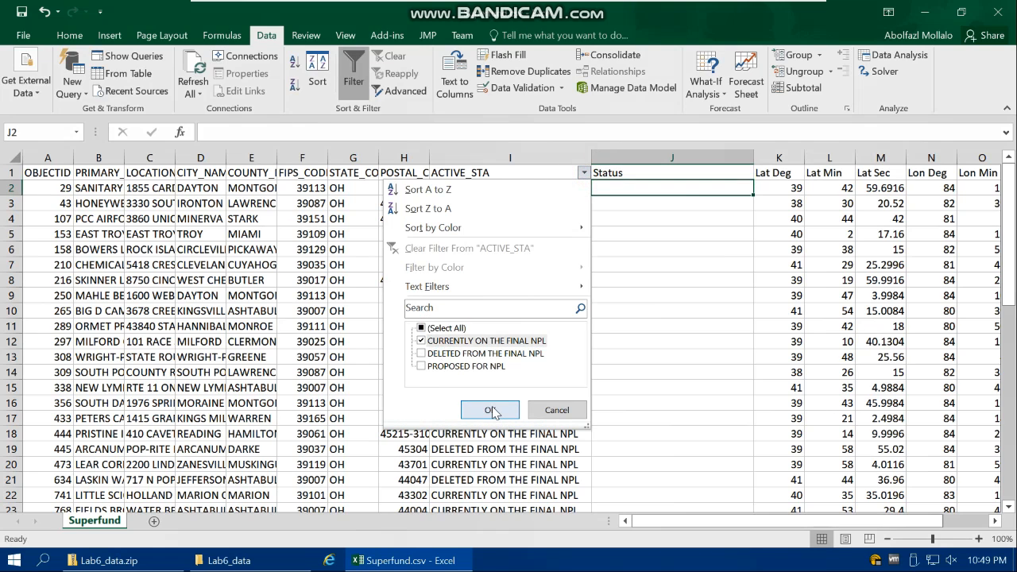
pyautogui.click(490, 410)
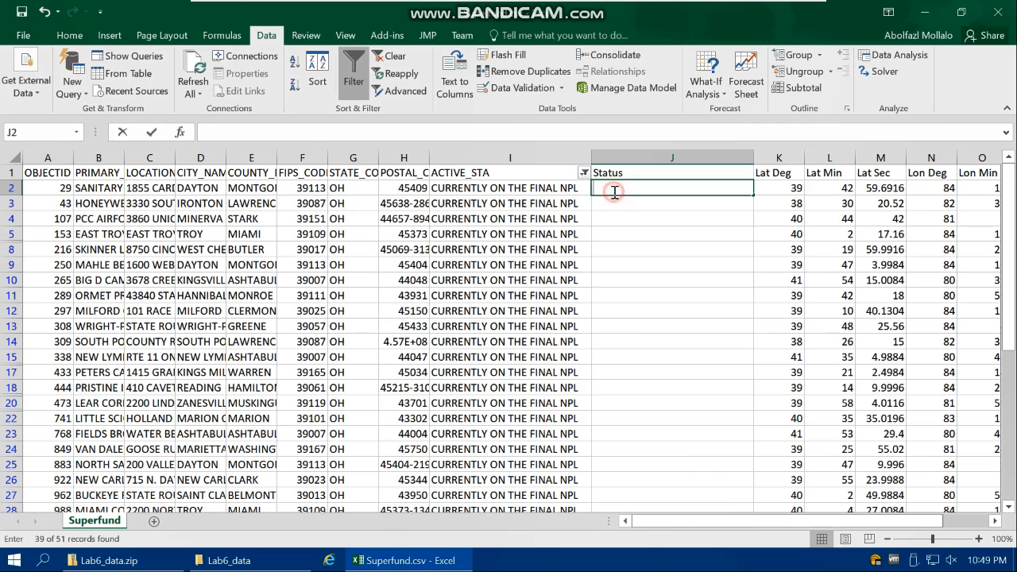
# - Enter "On the list" in J2 and fill it down the Status column for all filtered rows
pyautogui.write('On the list')
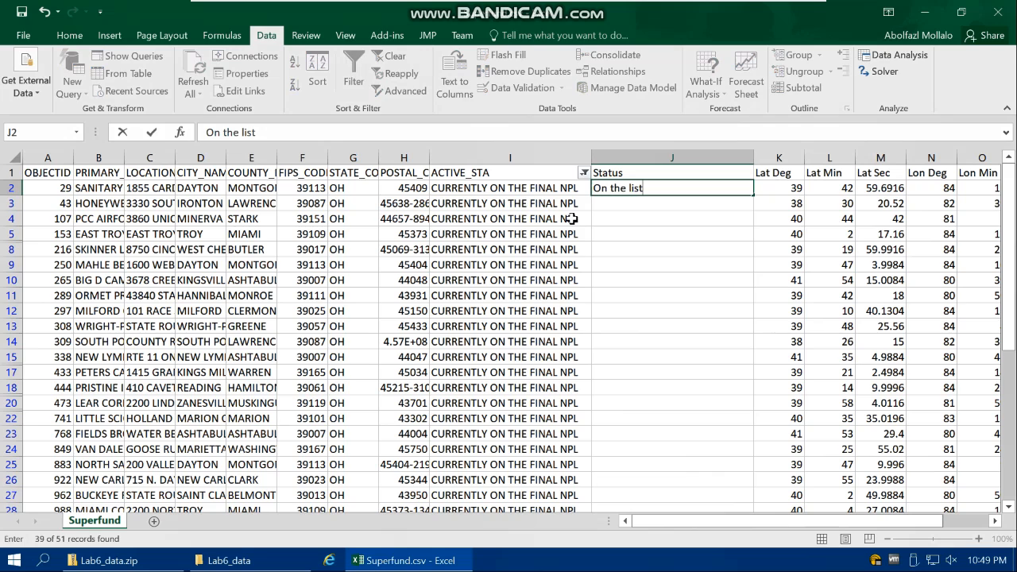
pyautogui.press('Return')
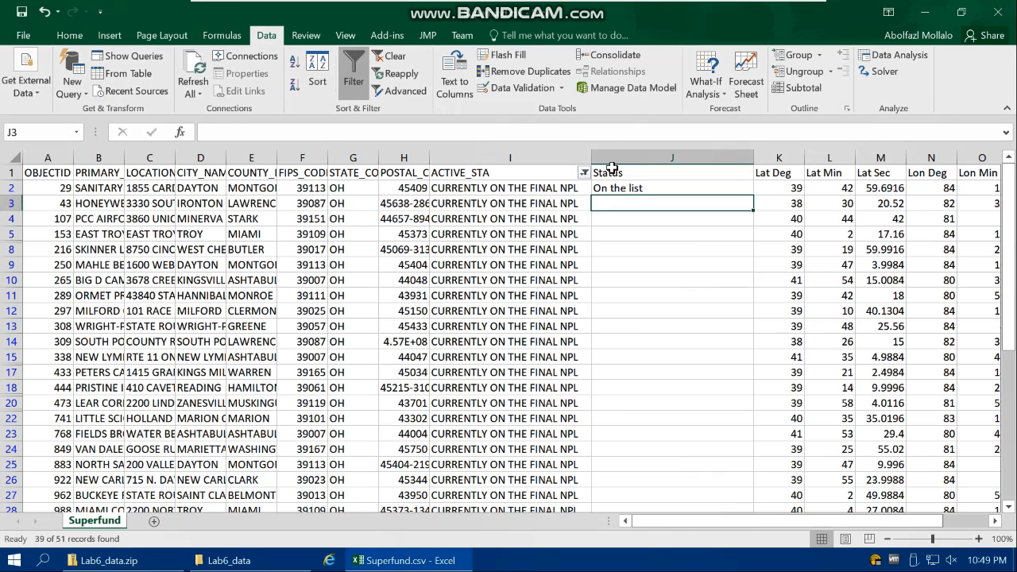
pyautogui.click(628, 187)
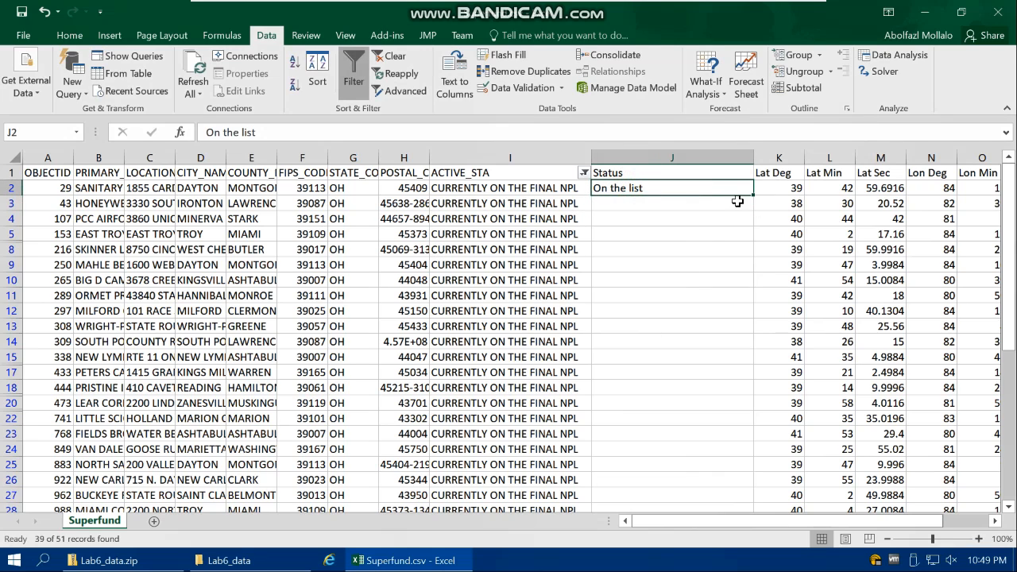
pyautogui.doubleClick(752, 194)
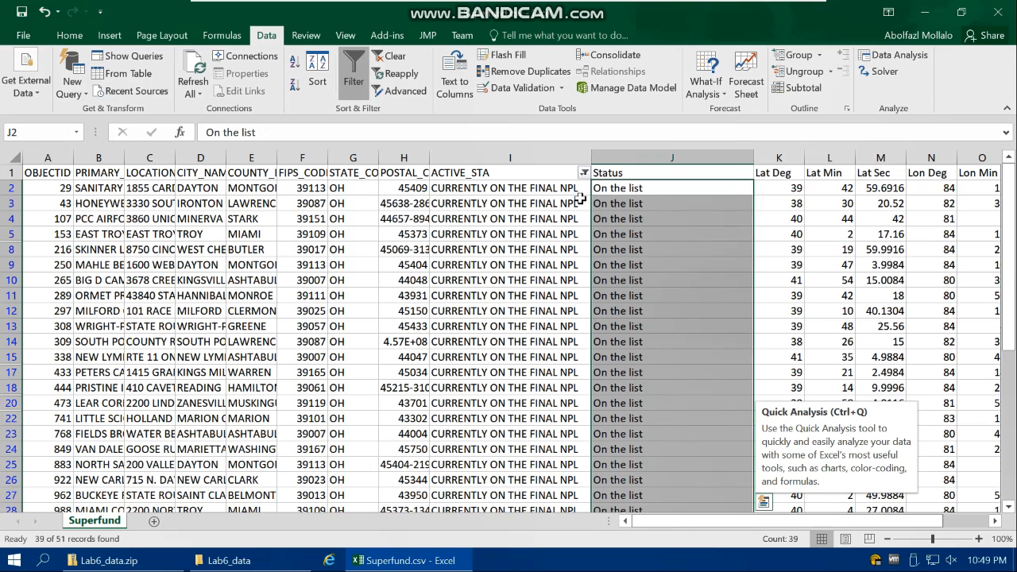
# - Change the ACTIVE_STA filter to show only the DELETED FROM THE FINAL NPL records
pyautogui.click(584, 173)
pyautogui.click(443, 341)
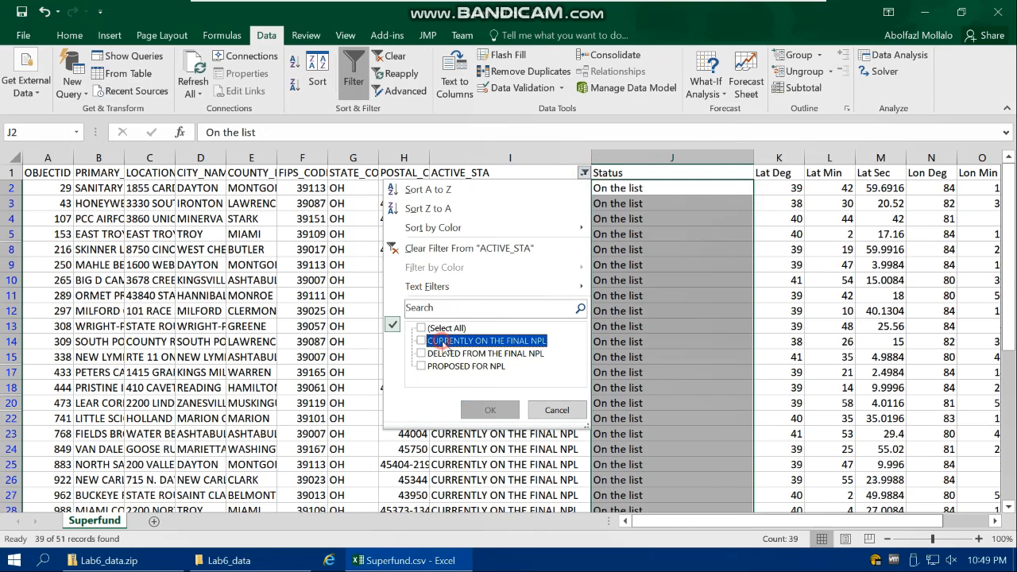
pyautogui.click(438, 355)
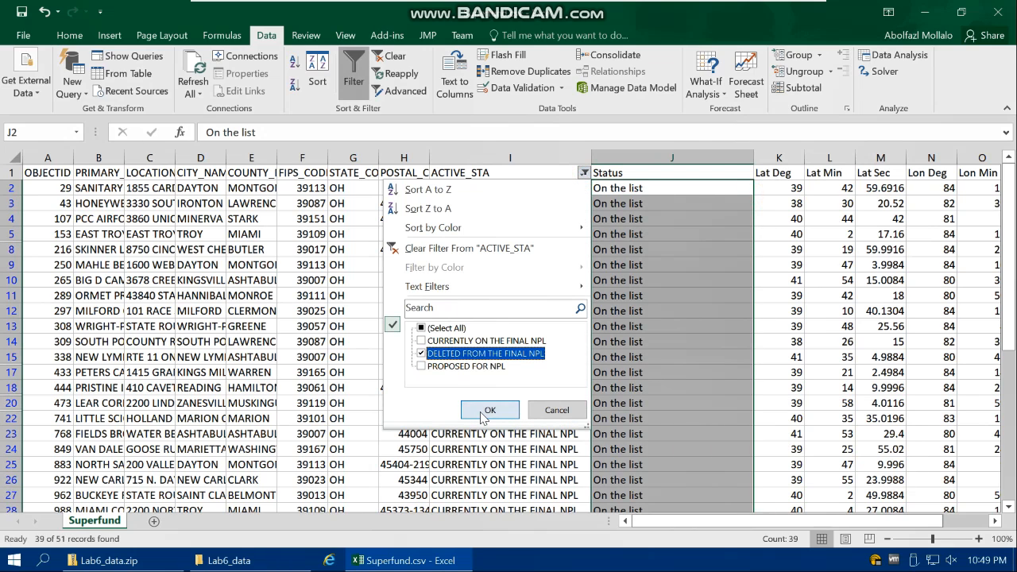
pyautogui.click(486, 410)
# - Enter "Deleted" in J6 and fill it down the Status column through row 44
pyautogui.click(628, 189)
pyautogui.write('Deleted')
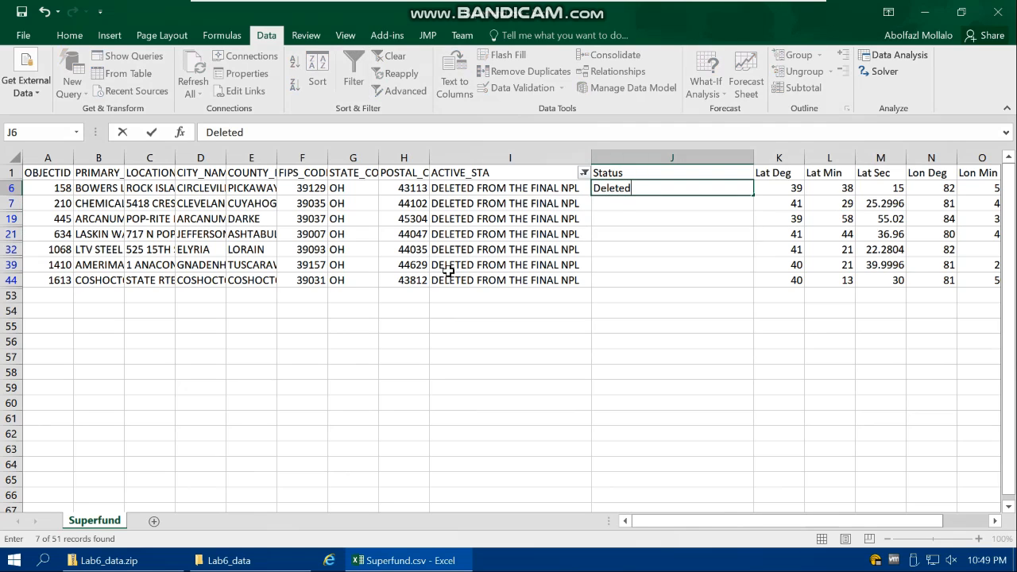
pyautogui.hotkey('ctrl', 'Return')
pyautogui.click(615, 187)
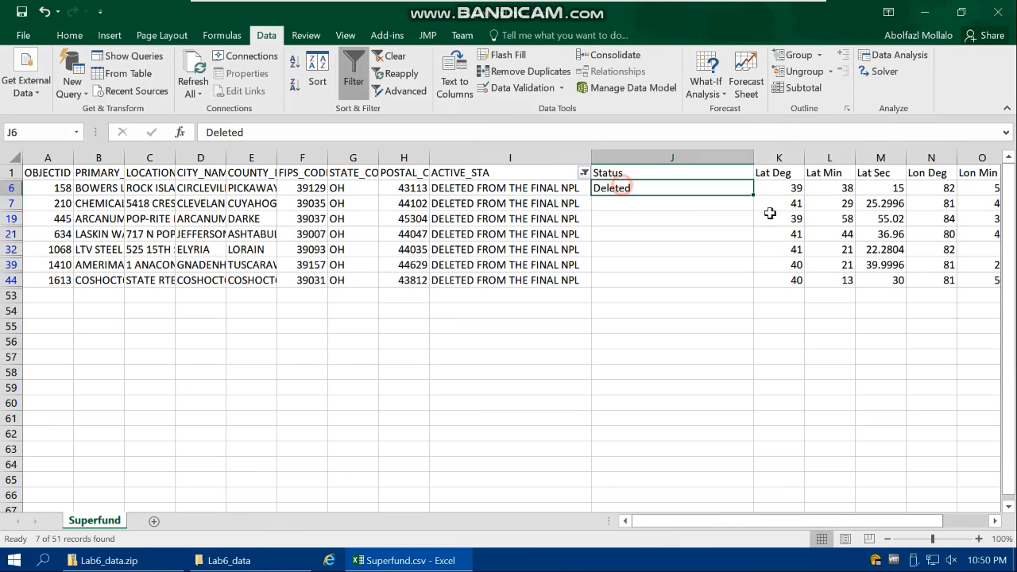
pyautogui.moveTo(752, 194); pyautogui.dragTo(744, 284)
# - Change the ACTIVE_STA filter to show only the PROPOSED FOR NPL records
pyautogui.click(584, 173)
pyautogui.click(468, 355)
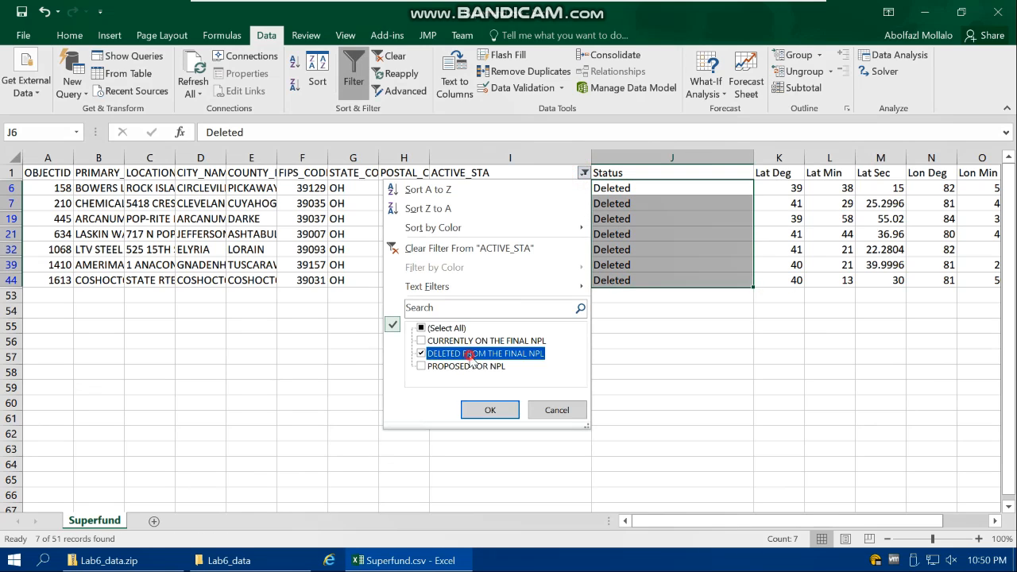
pyautogui.click(469, 366)
pyautogui.click(490, 410)
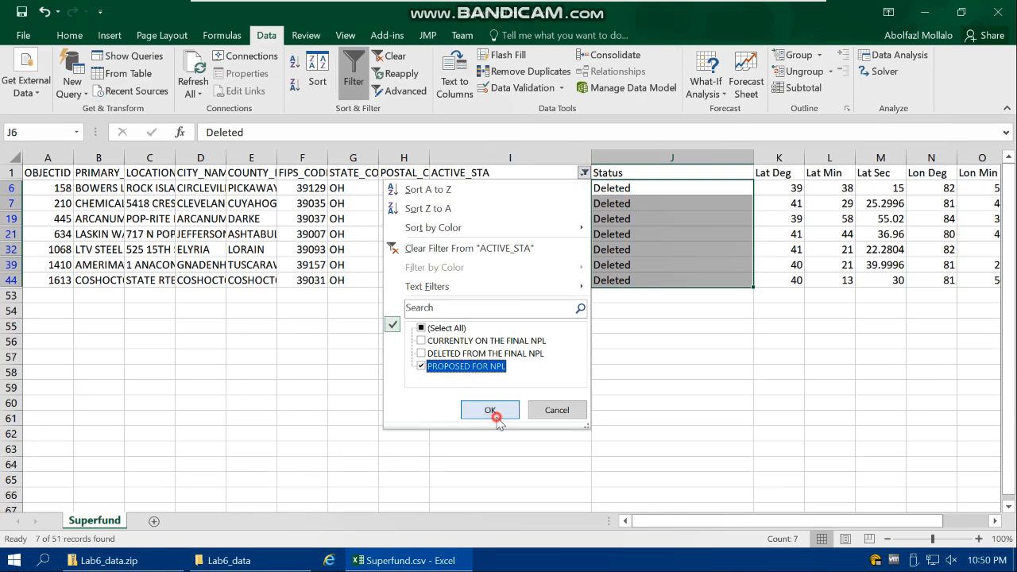
# - Enter "Proposed" in J16 as the Status of the first PROPOSED FOR NPL record
pyautogui.click(665, 190)
pyautogui.write('Pr')
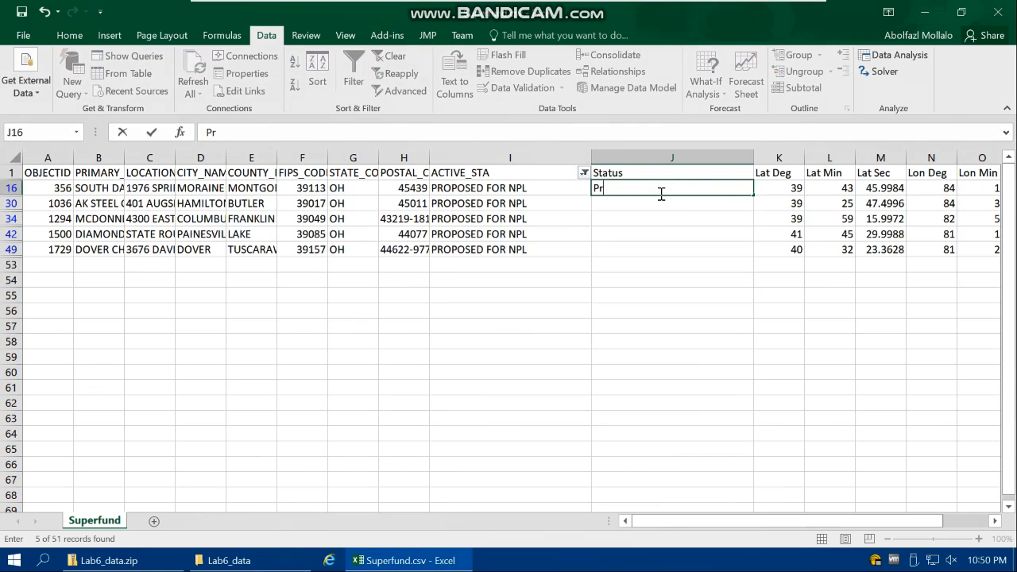
pyautogui.write('oposeed')
pyautogui.press('Return')
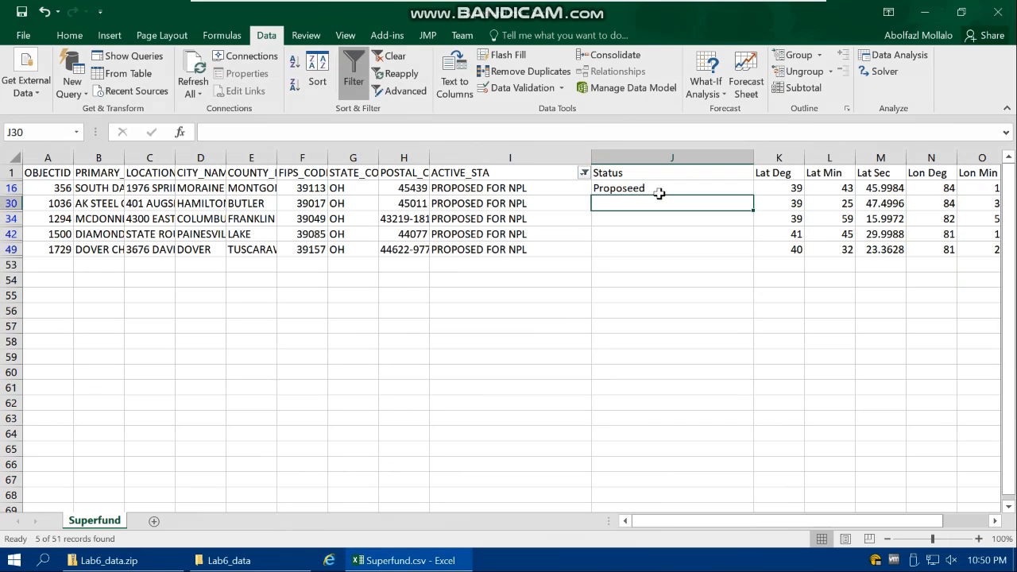
pyautogui.click(631, 191)
pyautogui.doubleClick(639, 190)
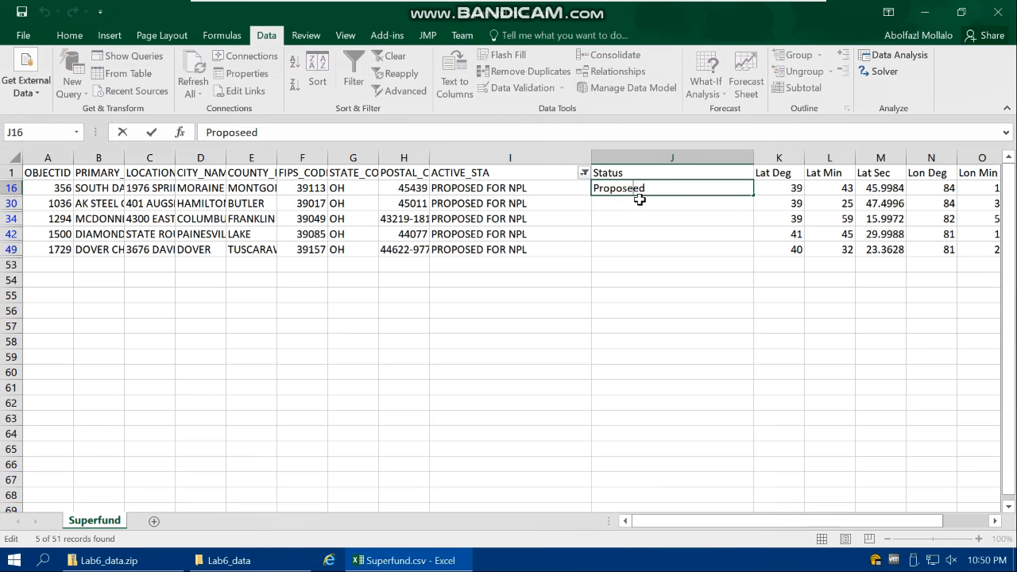
pyautogui.press('BackSpace')
pyautogui.press('Return')
# - Fill "Proposed" from J16 down the Status column through row 49 and turn off the filter
pyautogui.click(642, 184)
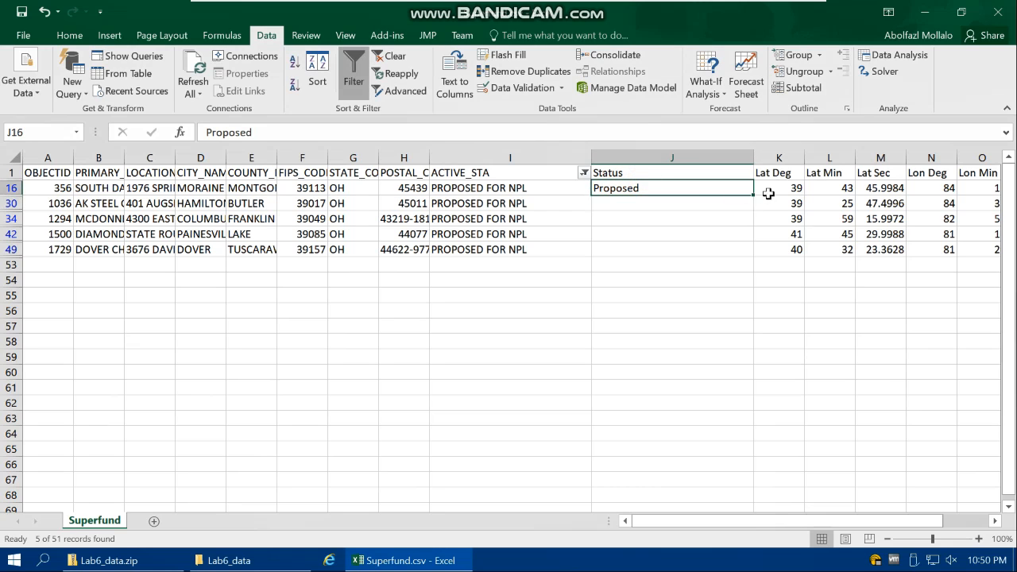
pyautogui.moveTo(751, 195); pyautogui.dragTo(754, 257)
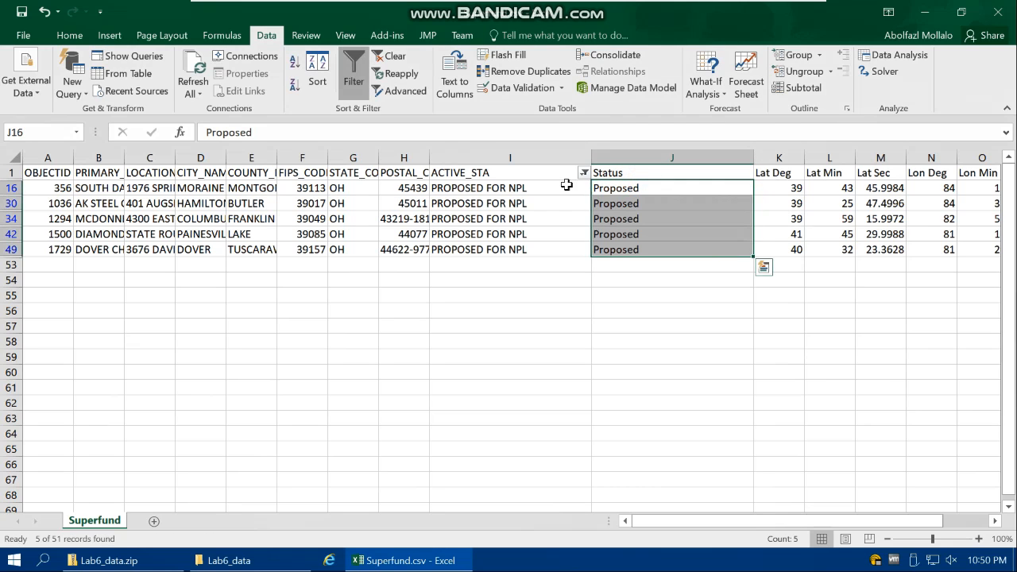
pyautogui.click(353, 72)
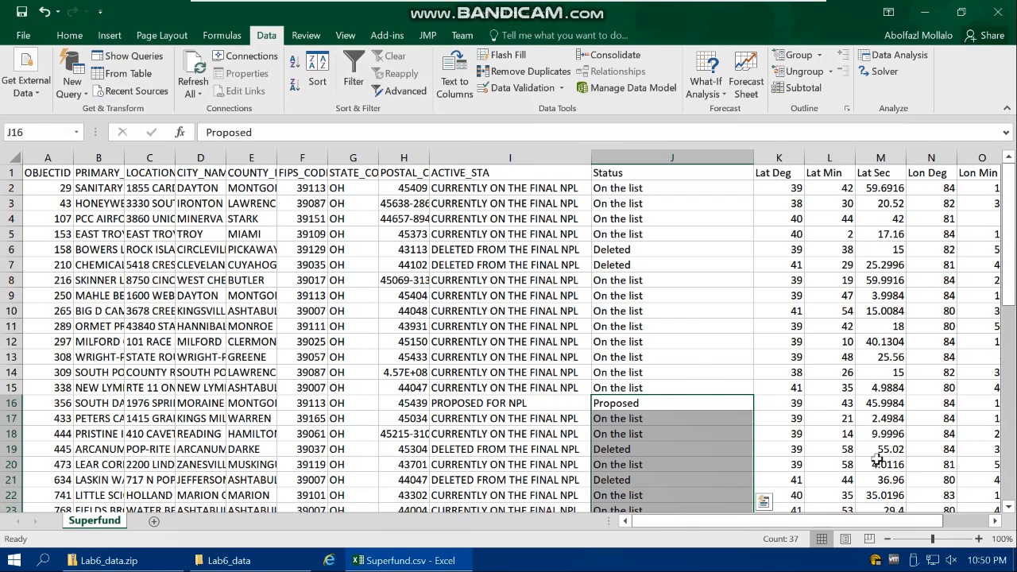
# - Add the column header "lat_dd" in Q1, right after the Lon Sec column
pyautogui.moveTo(921, 522); pyautogui.dragTo(983, 526)
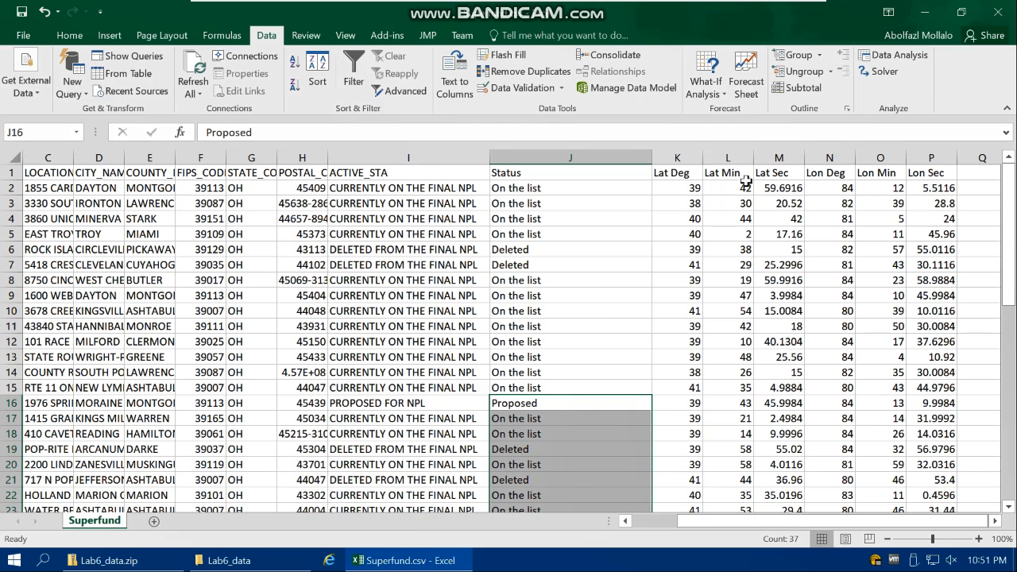
pyautogui.click(995, 521)
pyautogui.click(995, 521)
pyautogui.click(995, 522)
pyautogui.click(995, 521)
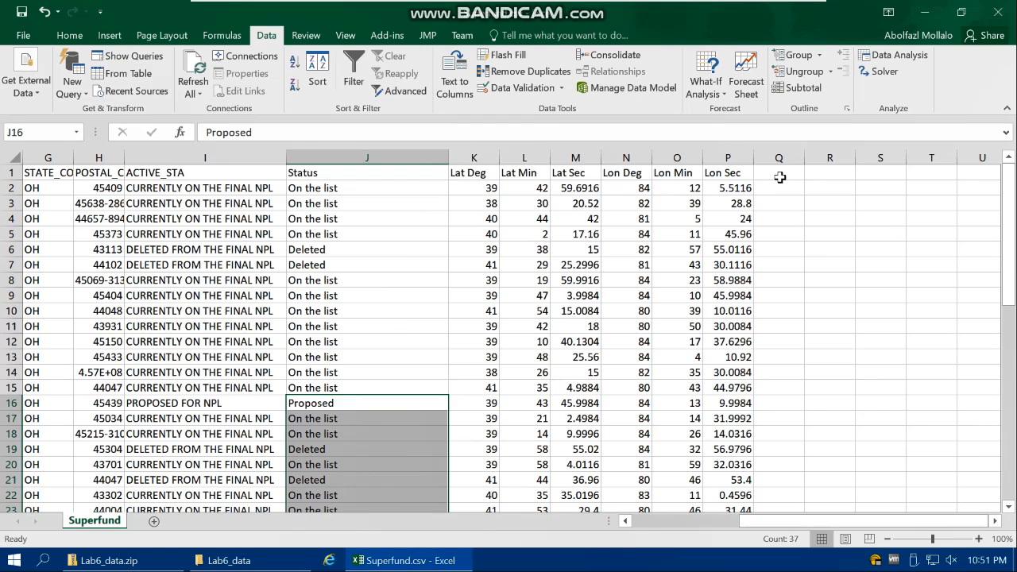
pyautogui.click(779, 171)
pyautogui.doubleClick(781, 172)
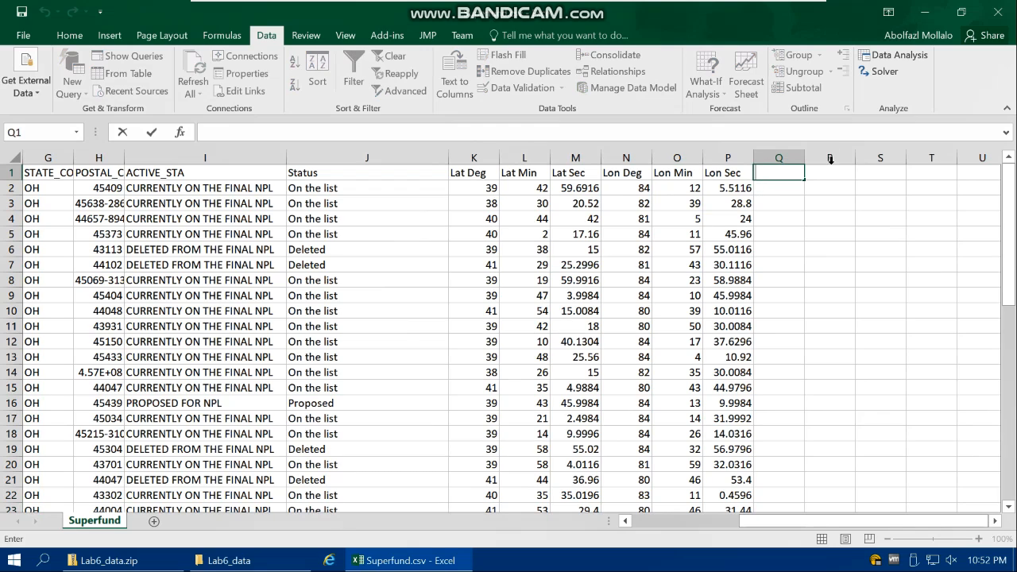
pyautogui.write('lat_dd')
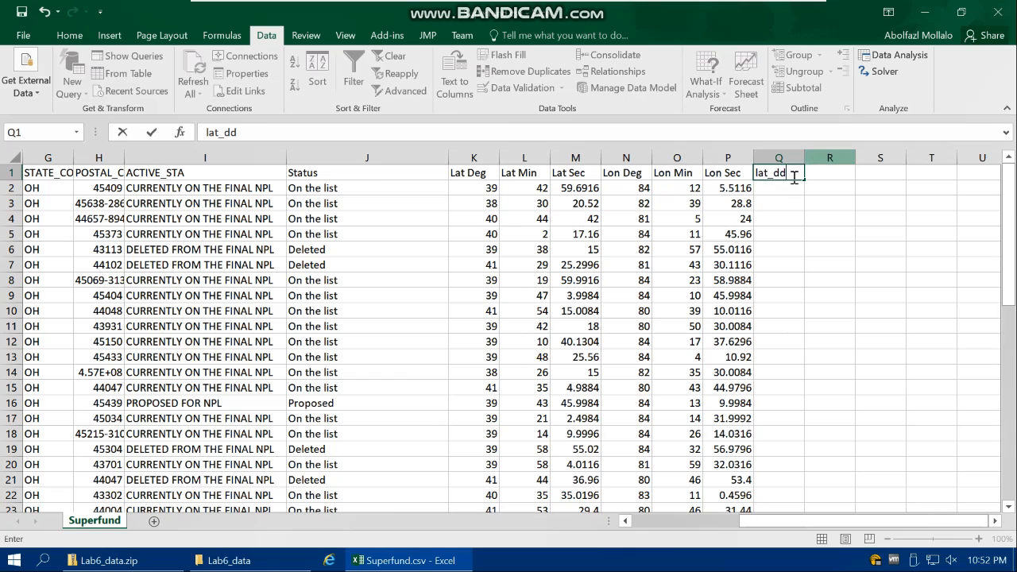
# - Enter the formula =K2+L2/60+M2/3600 in Q2 and fill it down the lat_dd column for all records
pyautogui.click(773, 187)
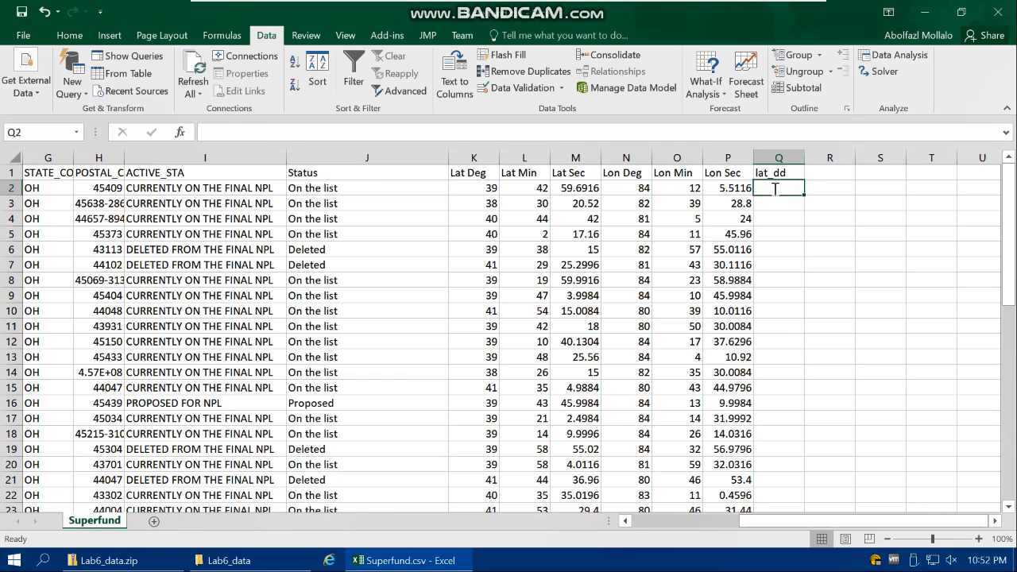
pyautogui.write('=')
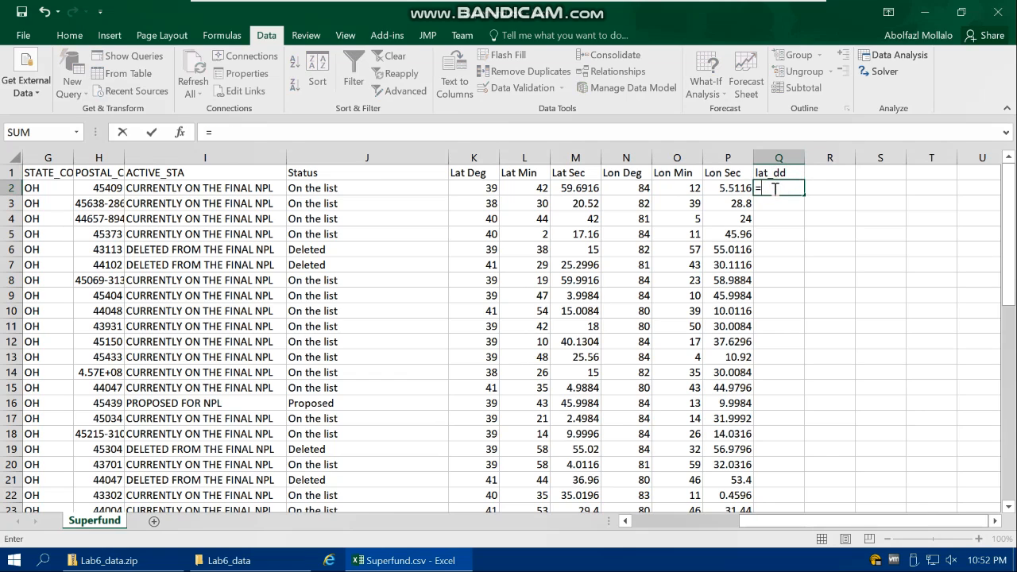
pyautogui.click(483, 189)
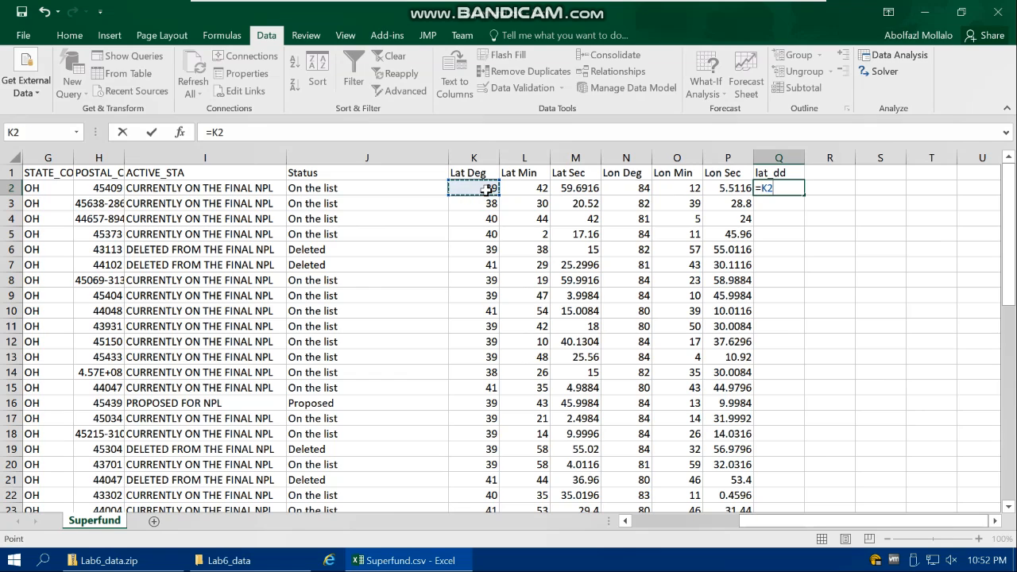
pyautogui.write('+')
pyautogui.click(519, 188)
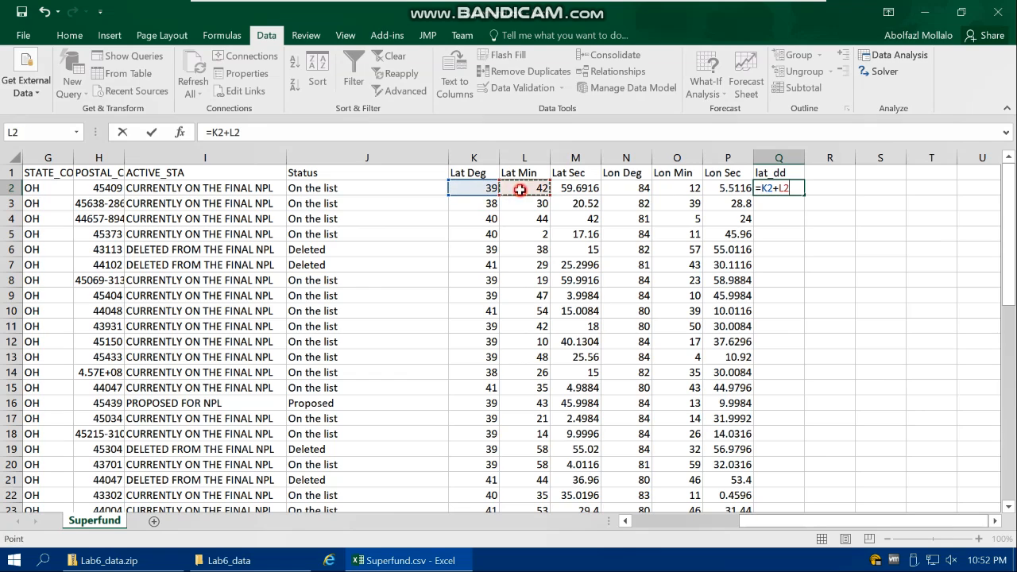
pyautogui.write('/60')
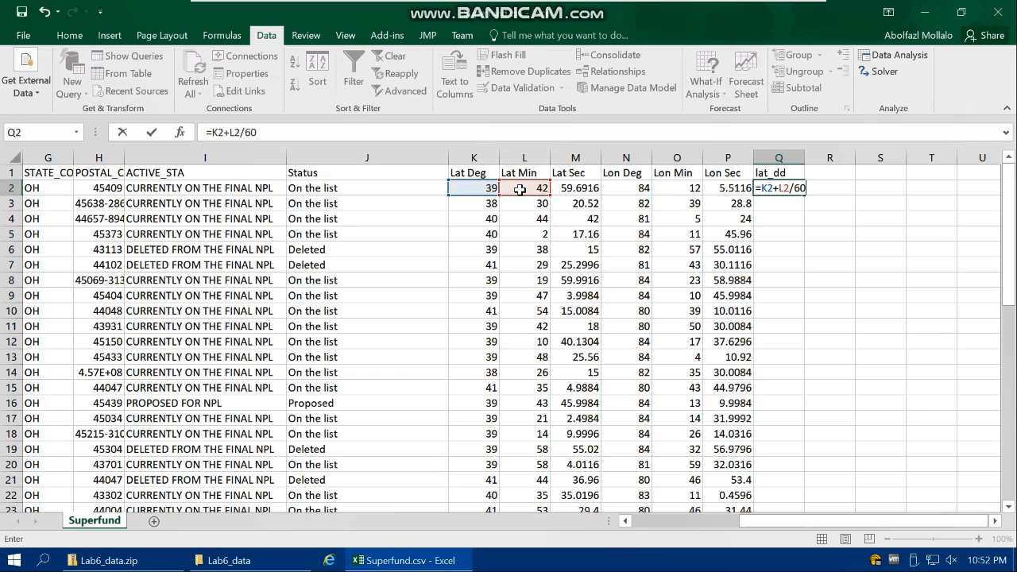
pyautogui.write('+')
pyautogui.click(582, 188)
pyautogui.write('/3600')
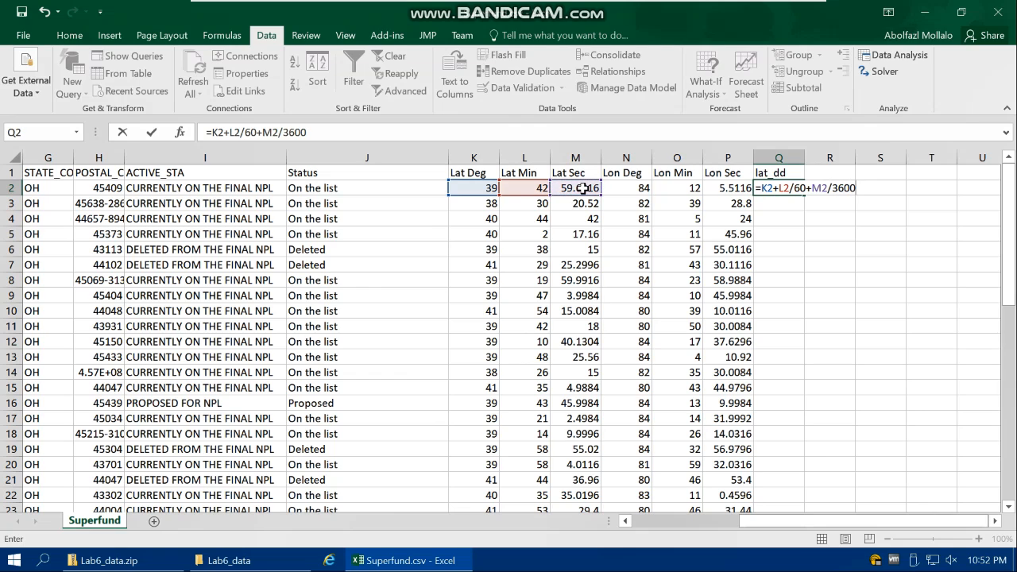
pyautogui.press('Return')
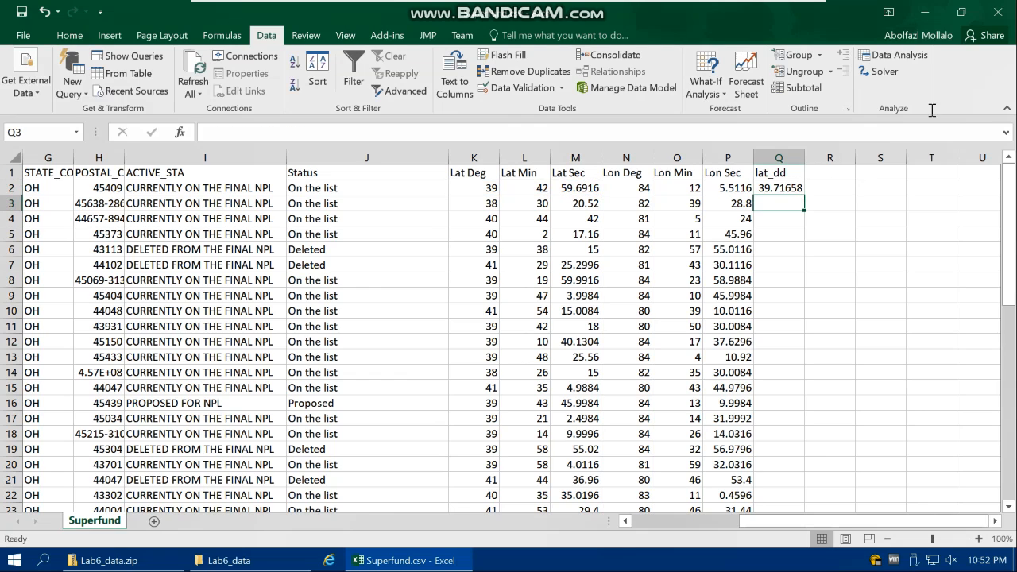
pyautogui.click(788, 191)
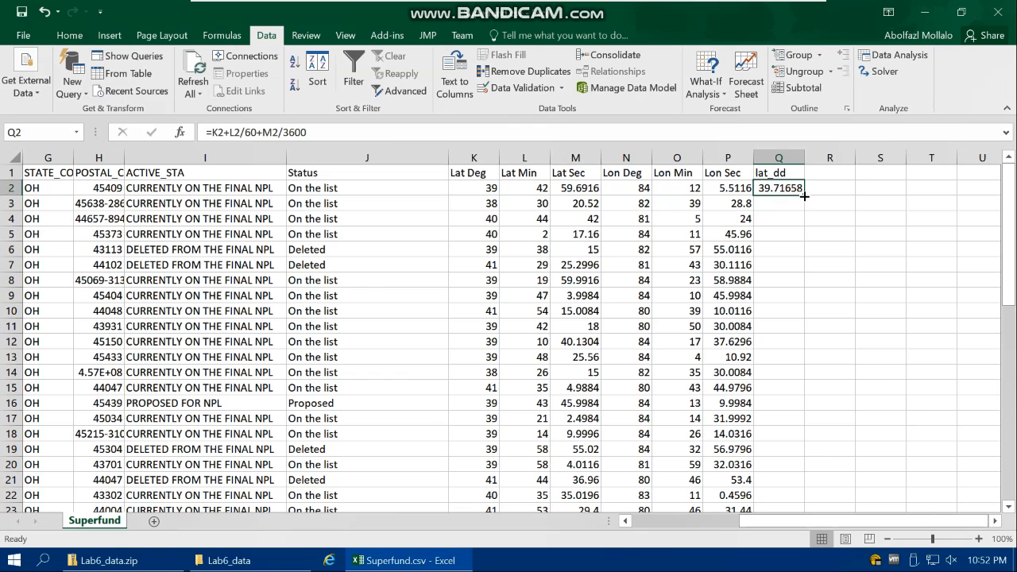
pyautogui.doubleClick(803, 195)
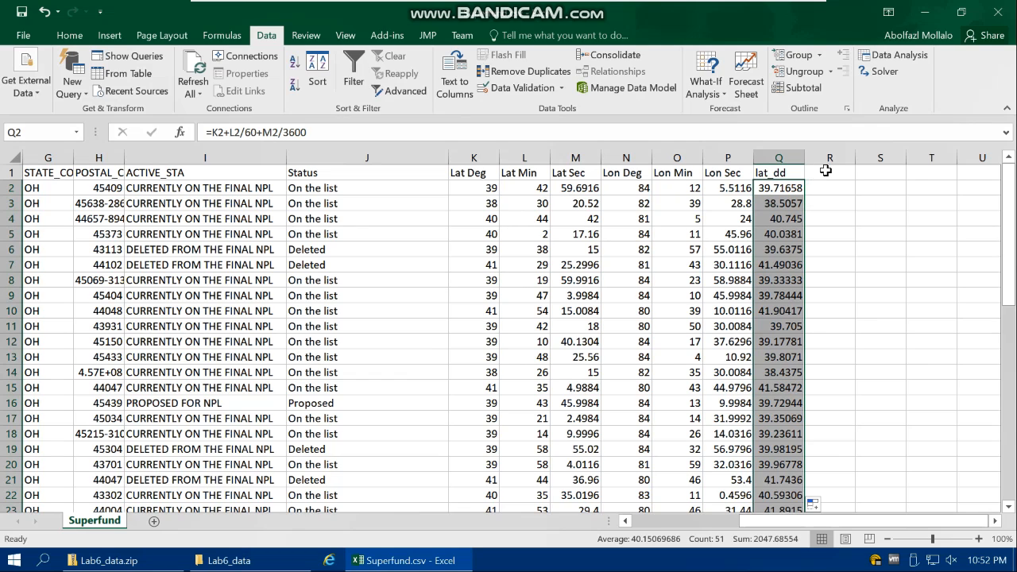
# - Add the column header "long_dd" in R1
pyautogui.click(826, 170)
pyautogui.doubleClick(827, 171)
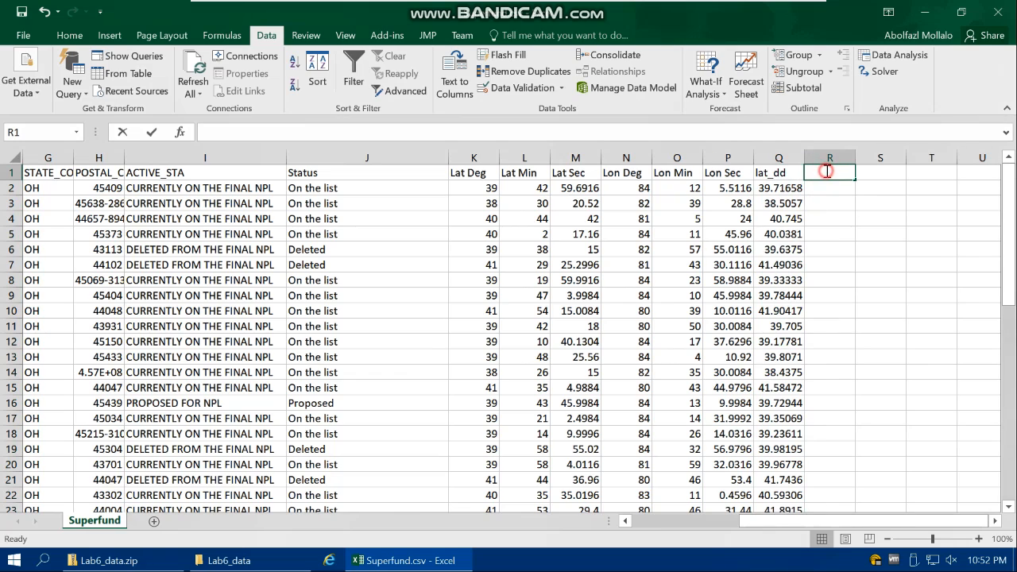
pyautogui.write('long')
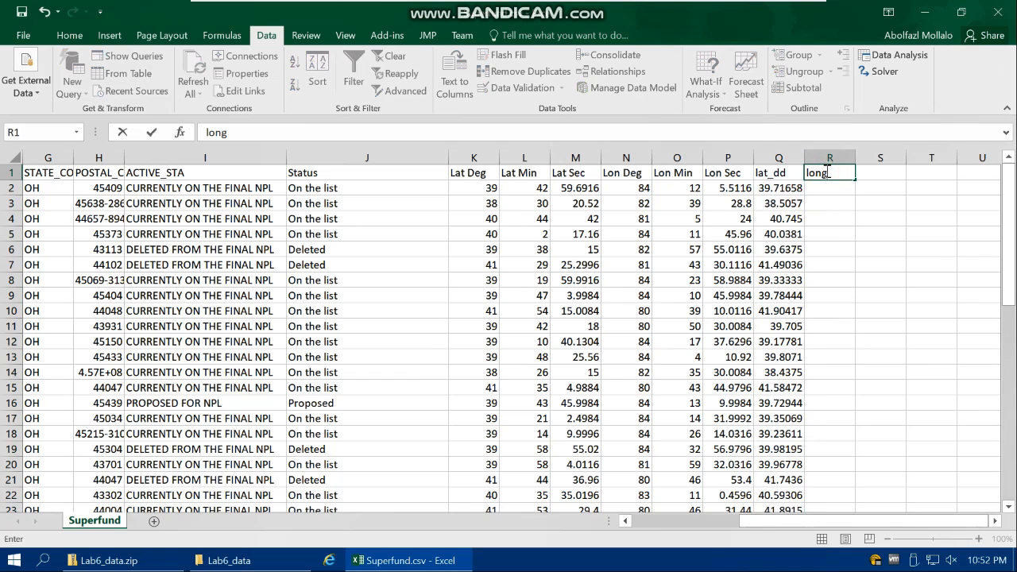
pyautogui.write('_dd')
# - Enter the formula =N2+O2/60+P2/3600 in R2 to convert the longitude to decimal degrees
pyautogui.click(820, 188)
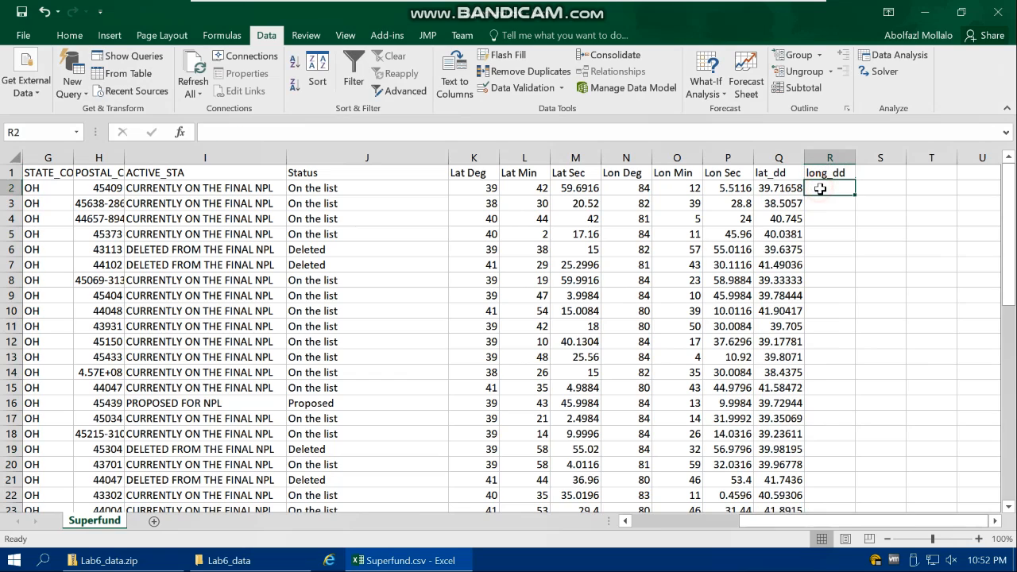
pyautogui.write('=')
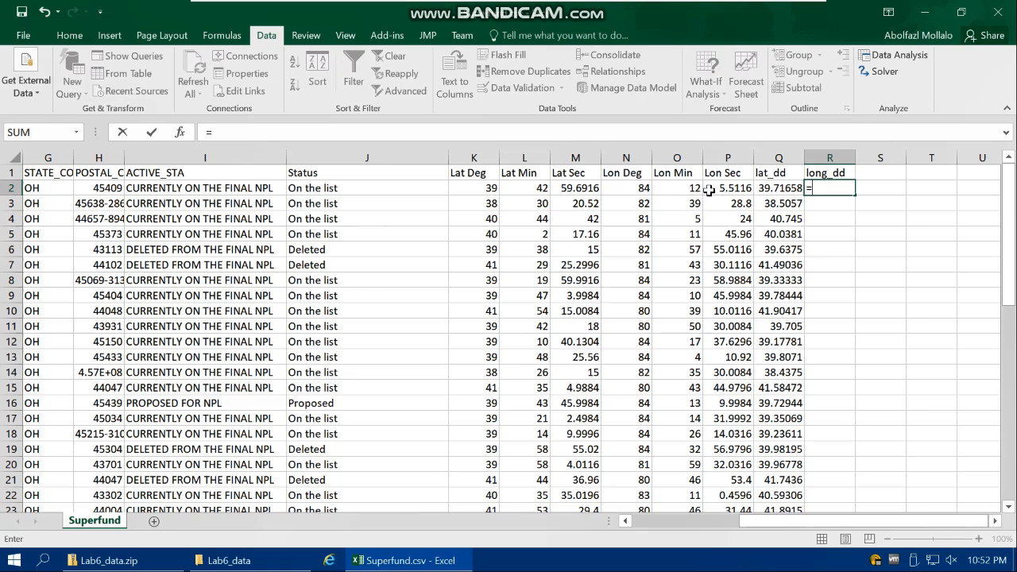
pyautogui.click(641, 189)
pyautogui.write('+')
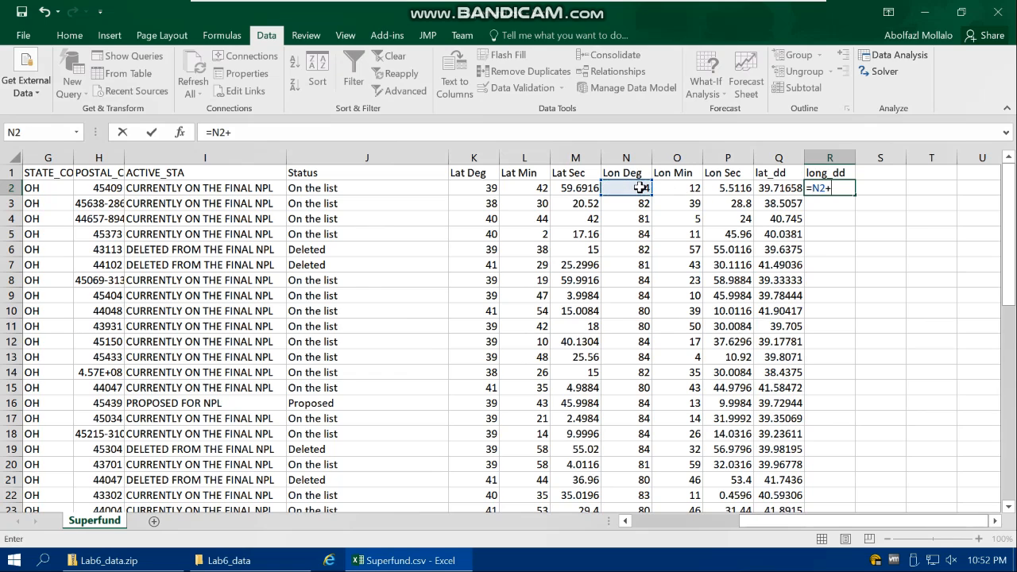
pyautogui.click(683, 190)
pyautogui.write('/60+')
pyautogui.click(728, 188)
pyautogui.write('/3600')
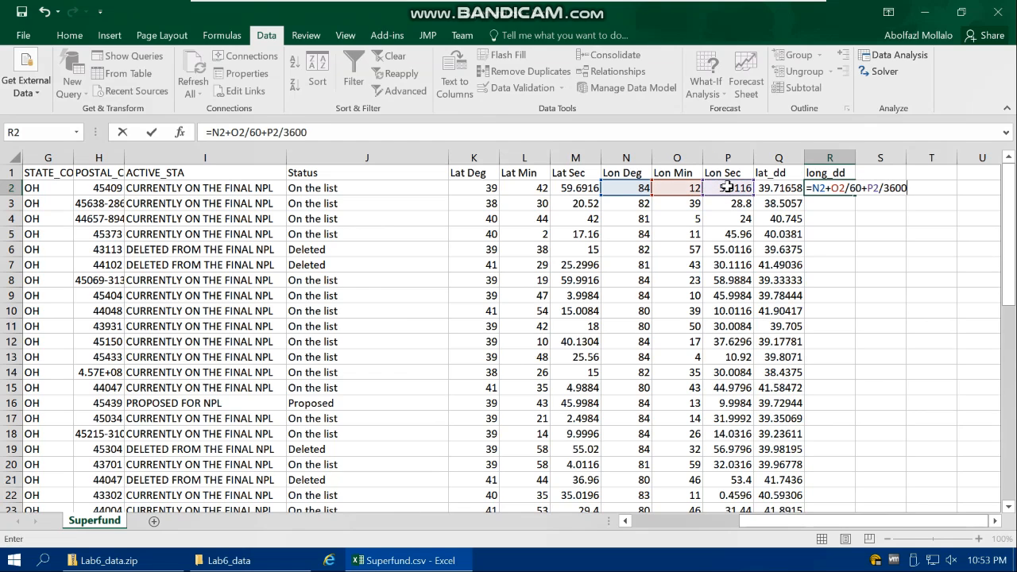
pyautogui.press('Return')
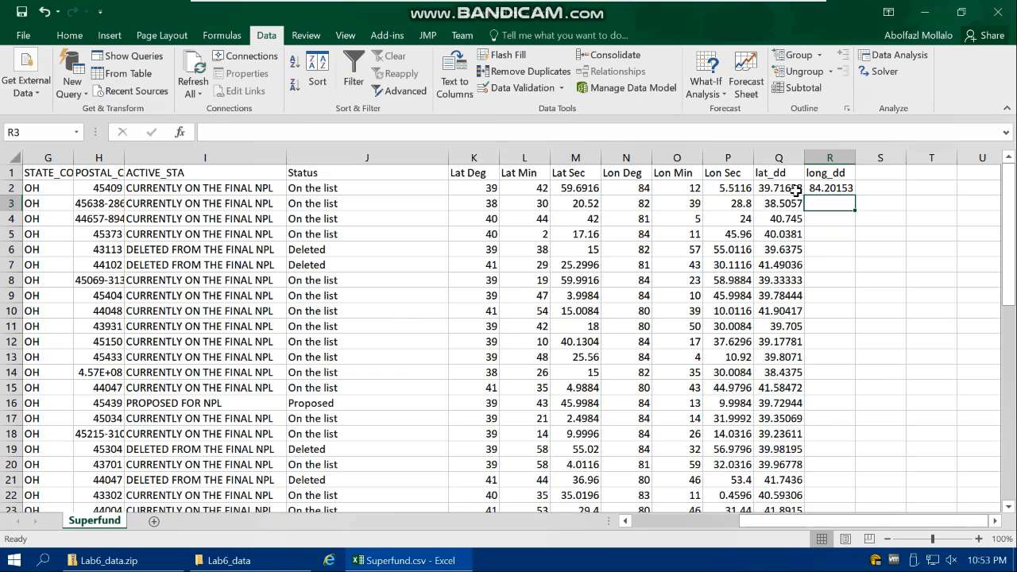
# - Make the longitude in R2 negative by changing its formula to =(N2+O2/60+P2/3600)*-1
pyautogui.click(838, 191)
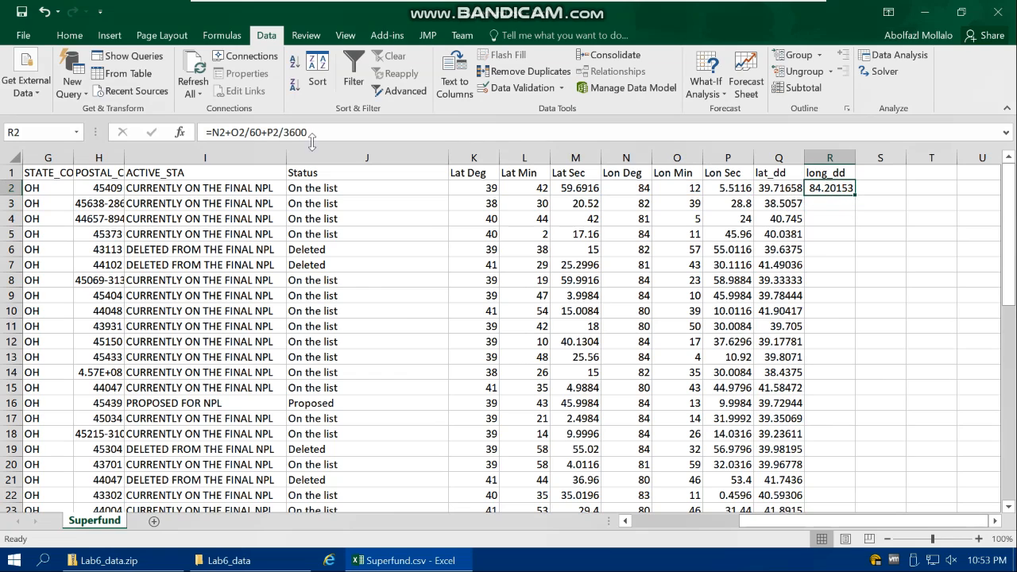
pyautogui.click(212, 132)
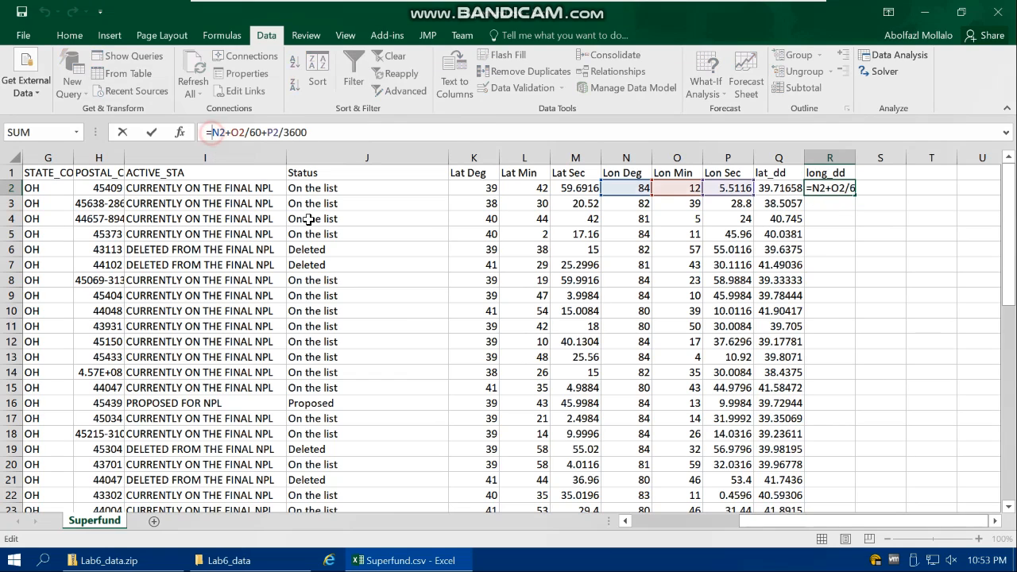
pyautogui.write('(')
pyautogui.click(315, 133)
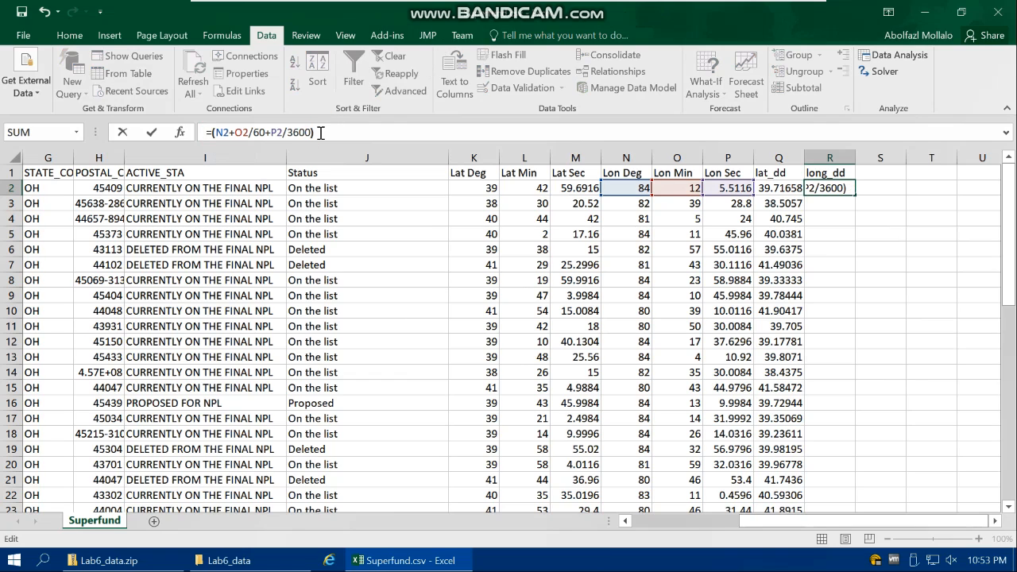
pyautogui.write('*-1')
pyautogui.press('Return')
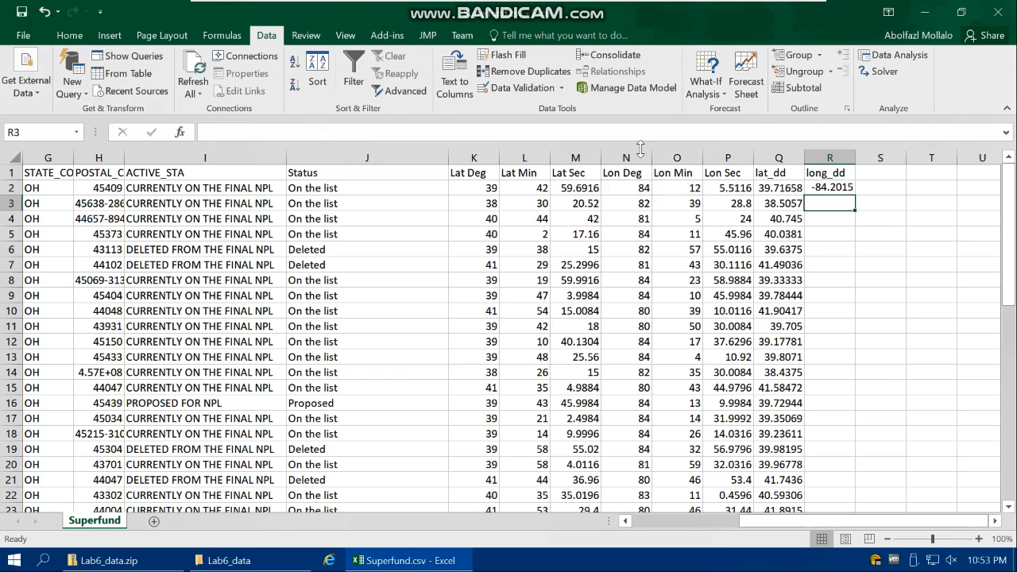
# - Fill the R2 formula down the long_dd column for all records
pyautogui.doubleClick(842, 189)
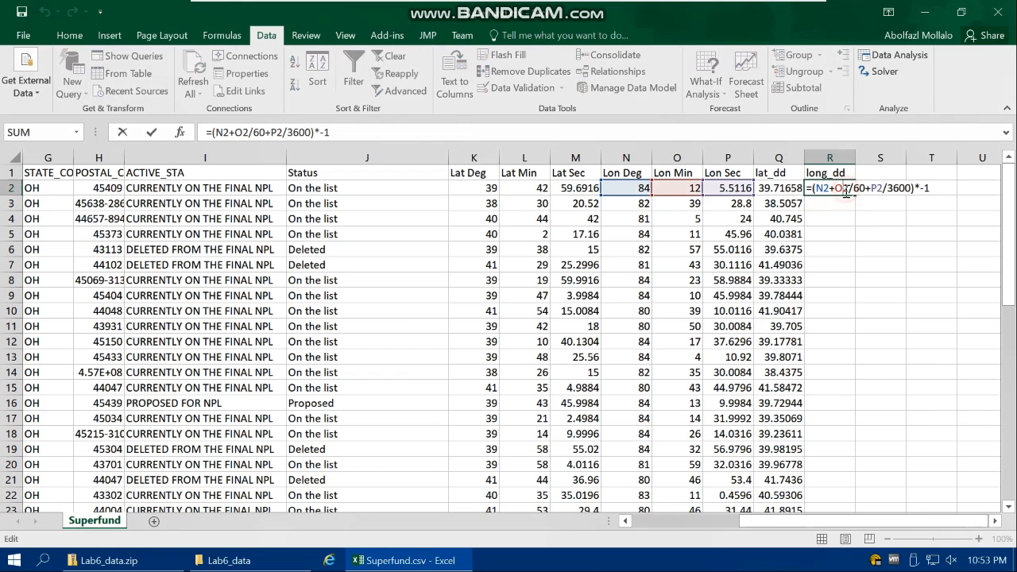
pyautogui.press('Escape')
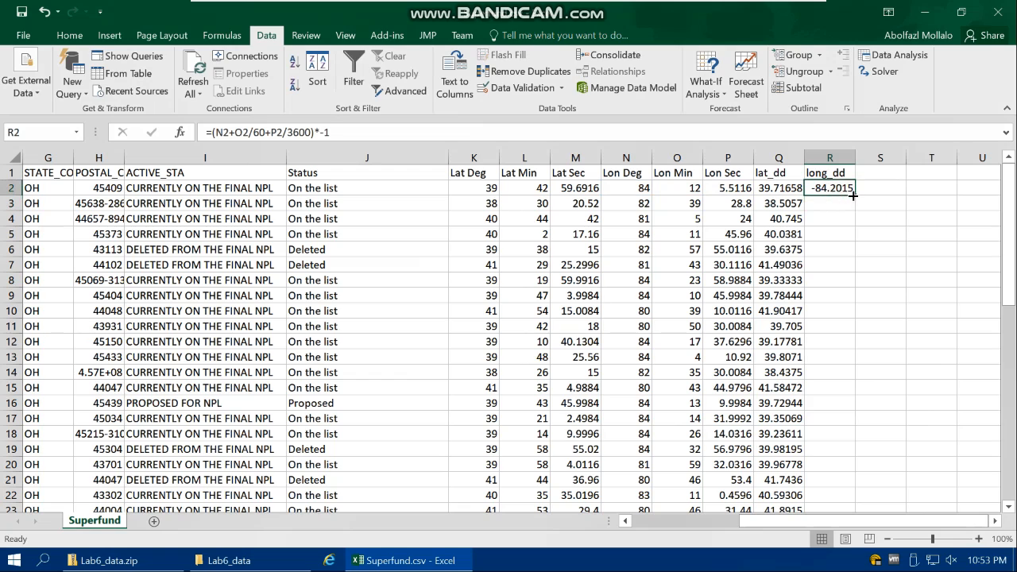
pyautogui.doubleClick(853, 195)
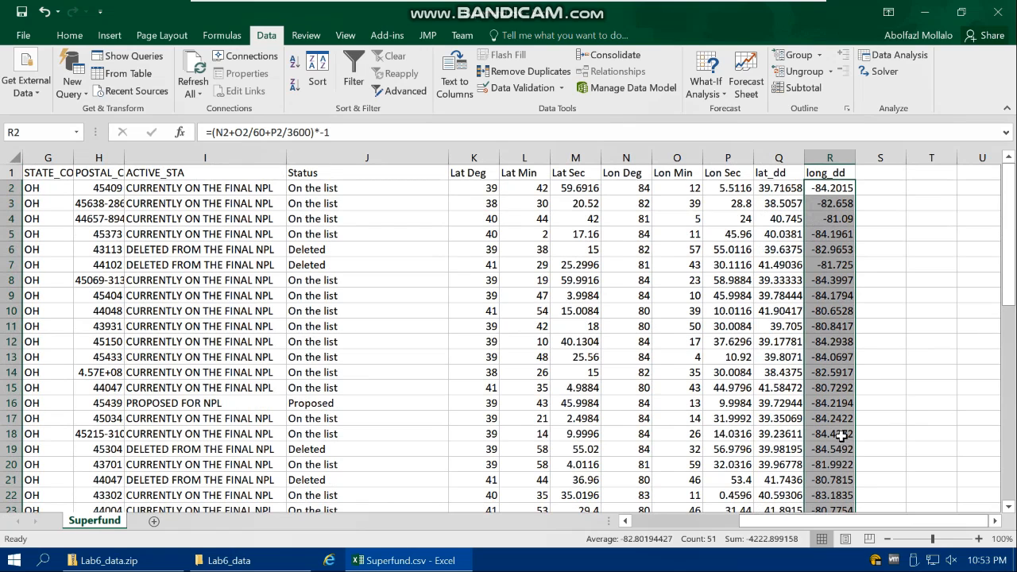
# - Save a copy of the workbook in the lab6 folder as Superfund1.csv in CSV (Comma delimited) format
pyautogui.click(36, 34)
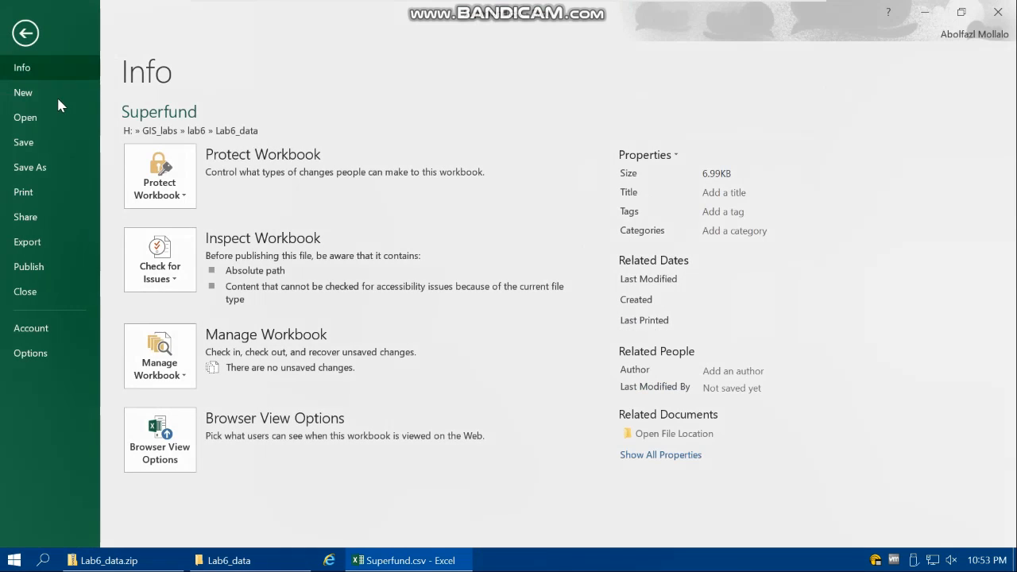
pyautogui.click(35, 170)
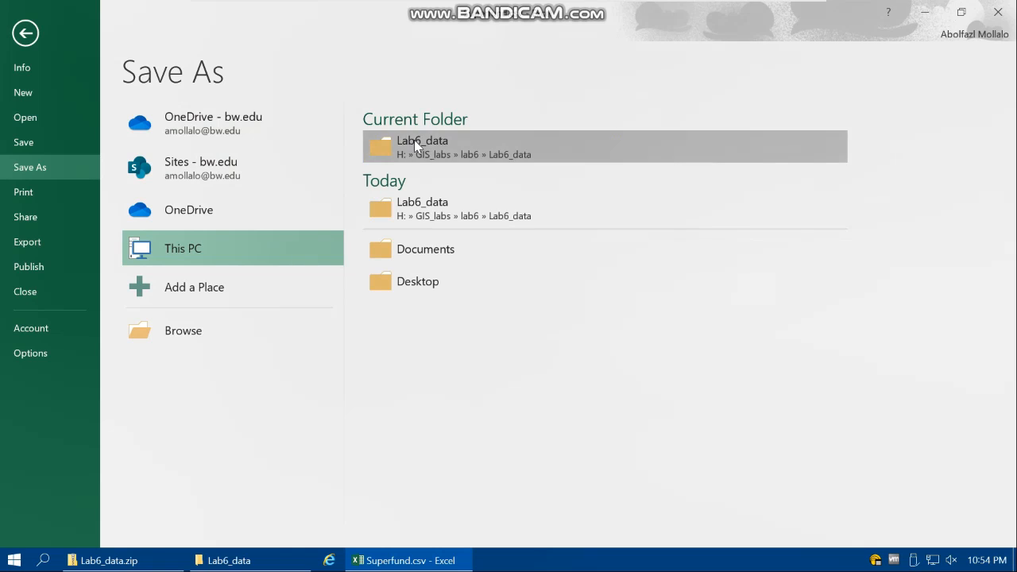
pyautogui.click(436, 208)
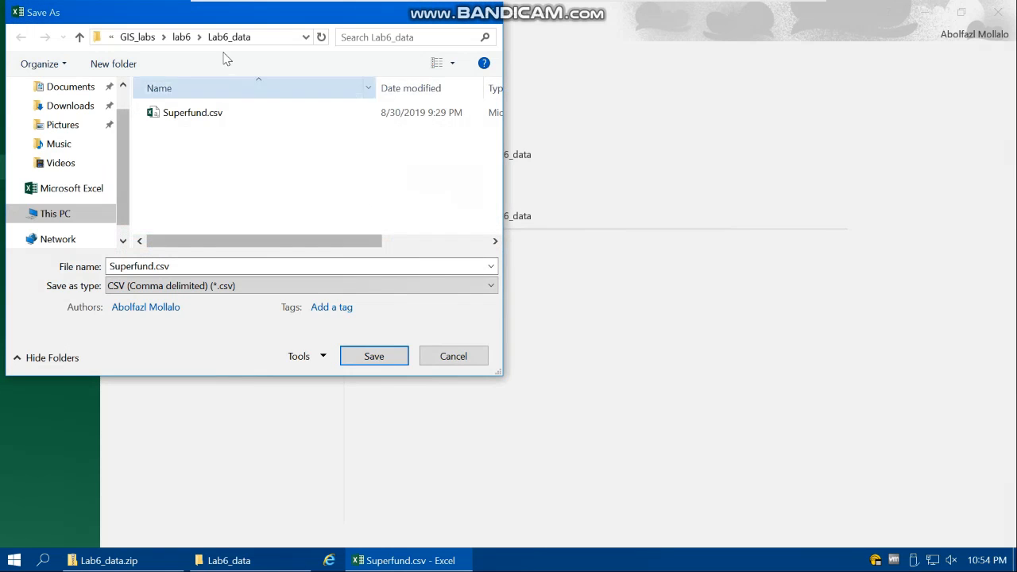
pyautogui.click(182, 37)
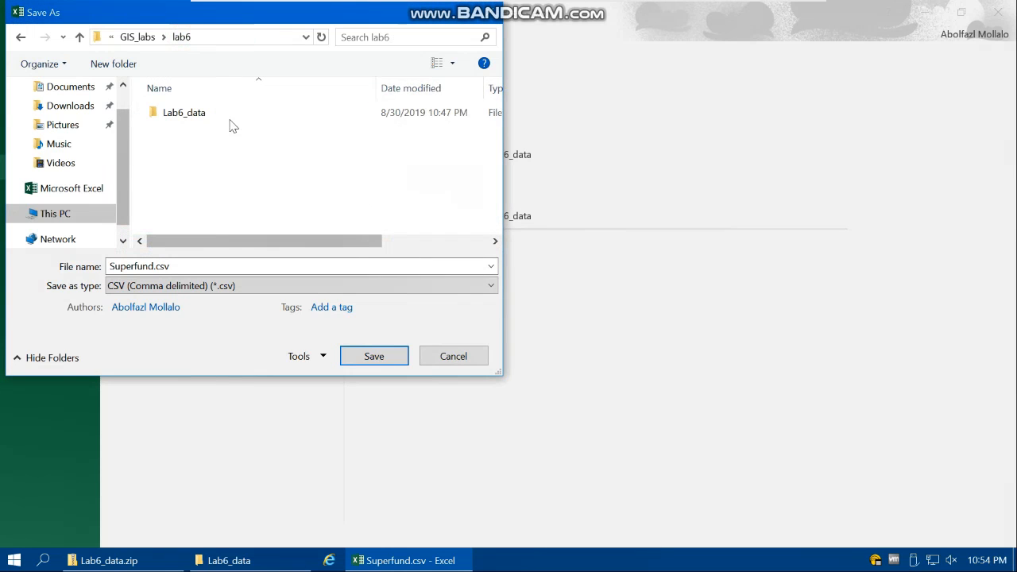
pyautogui.click(167, 266)
pyautogui.click(156, 266)
pyautogui.write('1')
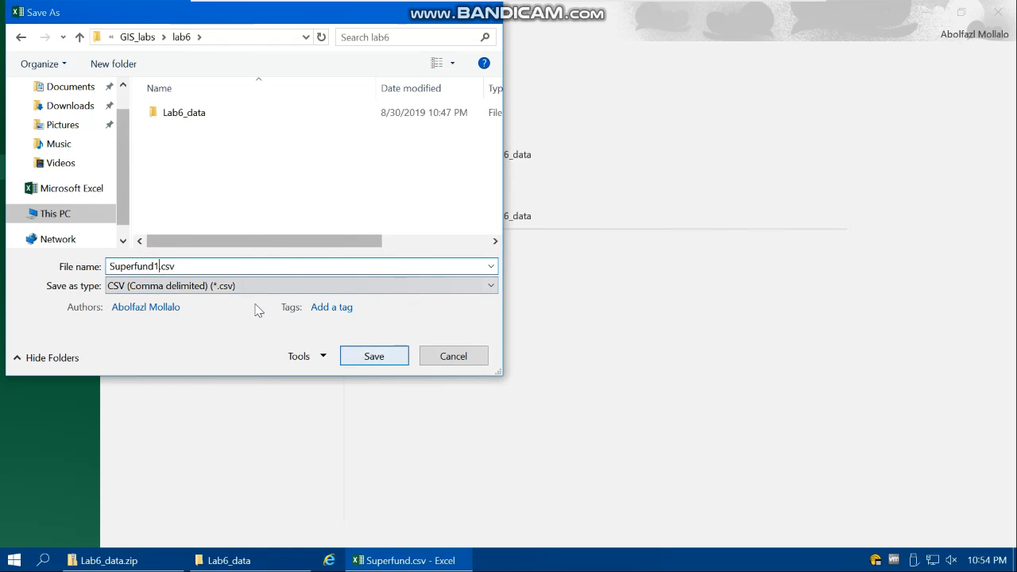
pyautogui.click(208, 287)
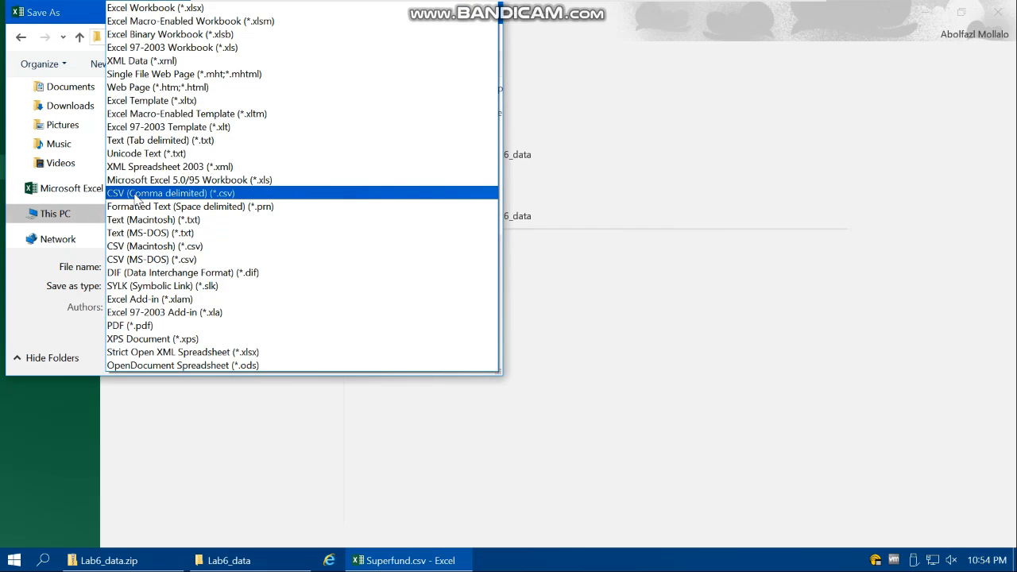
pyautogui.click(193, 197)
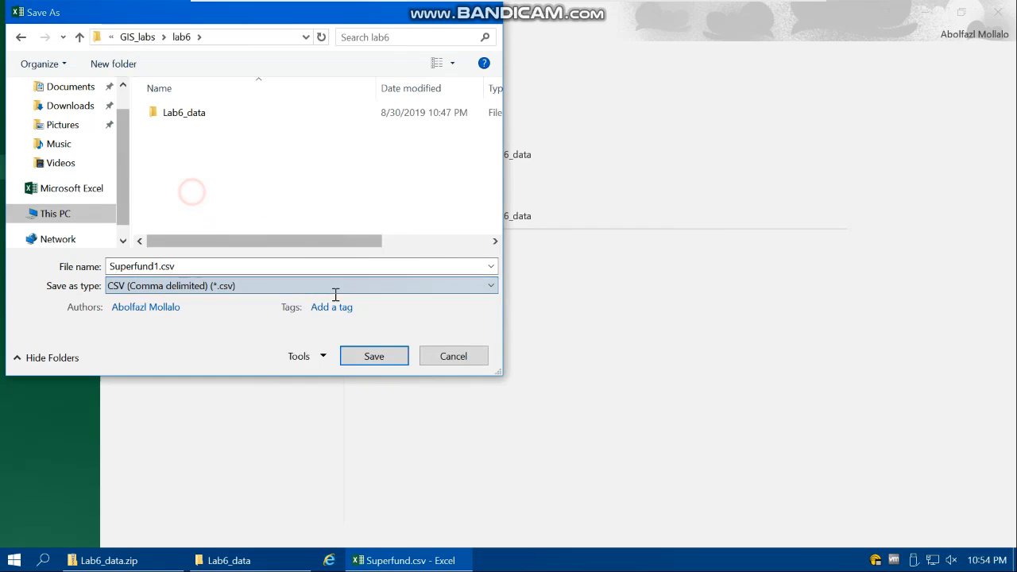
pyautogui.click(353, 358)
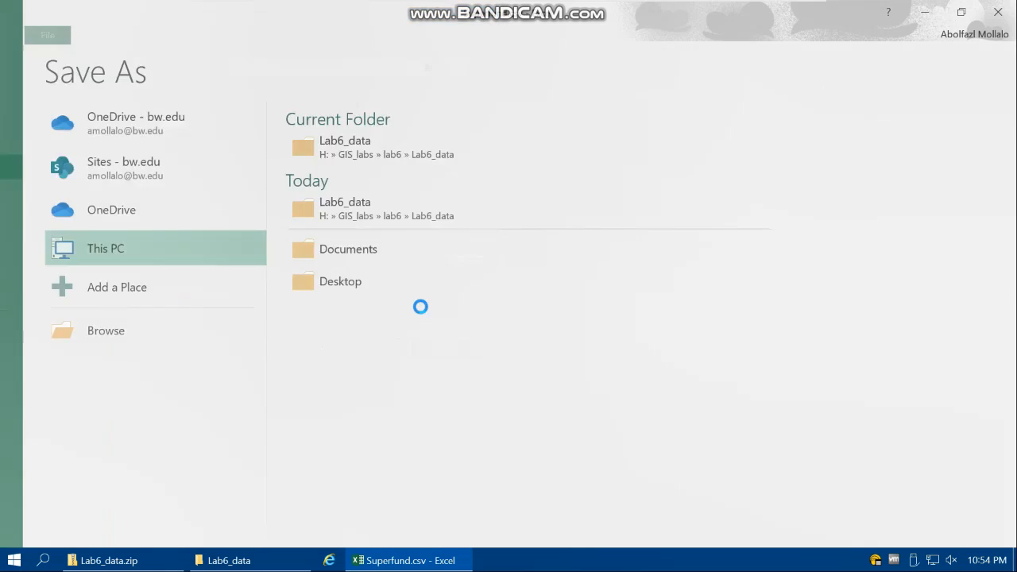
pyautogui.click(457, 326)
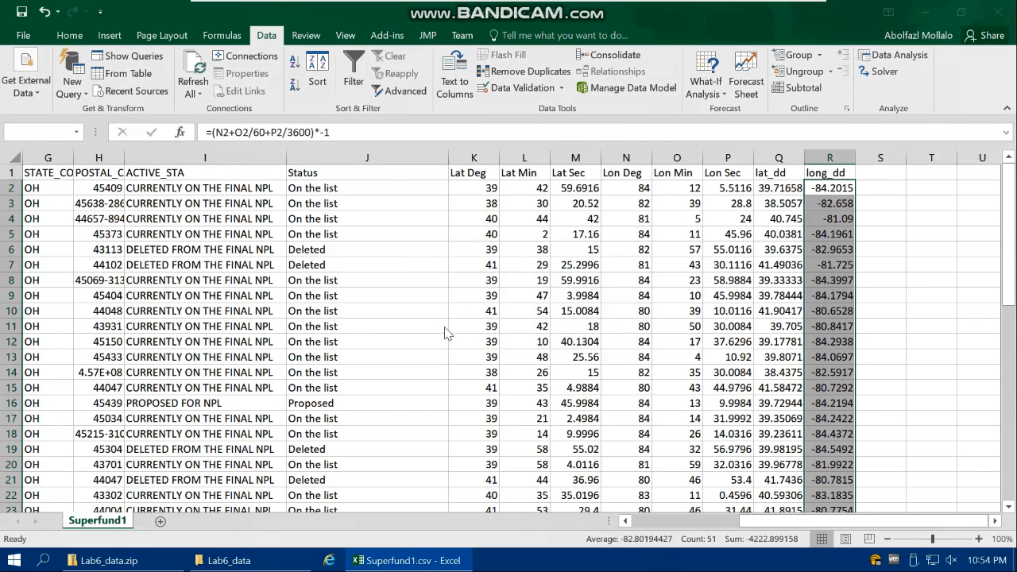
# - Close the workbook, saving its changes over the existing Superfund1.csv in the lab6 folder in CSV format
pyautogui.click(441, 300)
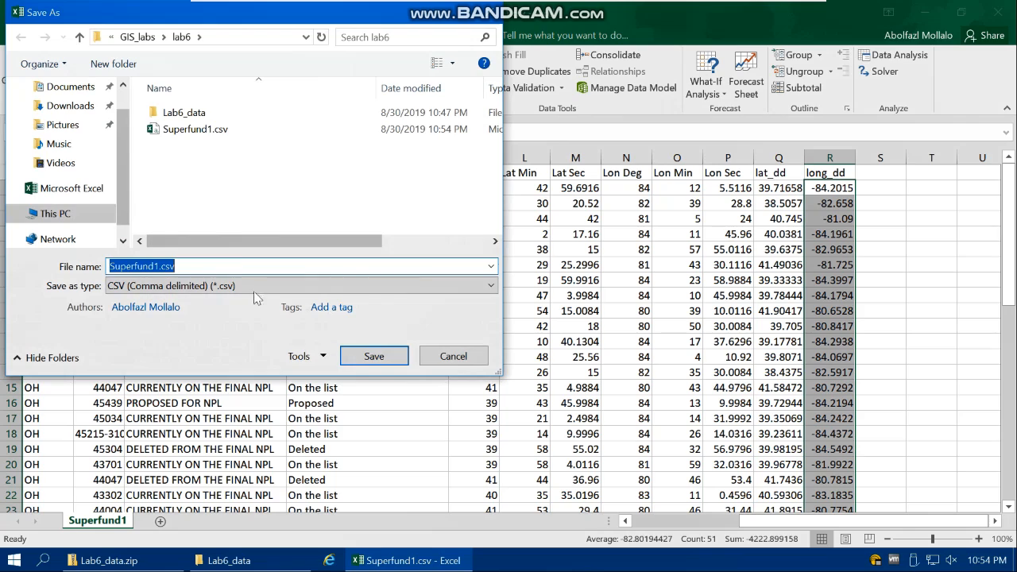
pyautogui.click(369, 358)
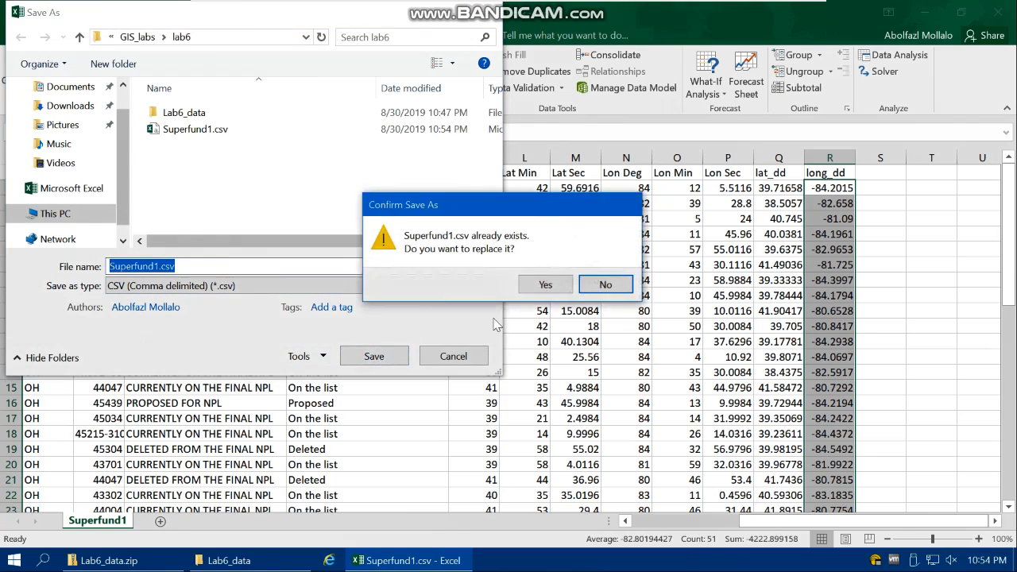
pyautogui.click(547, 282)
pyautogui.click(457, 332)
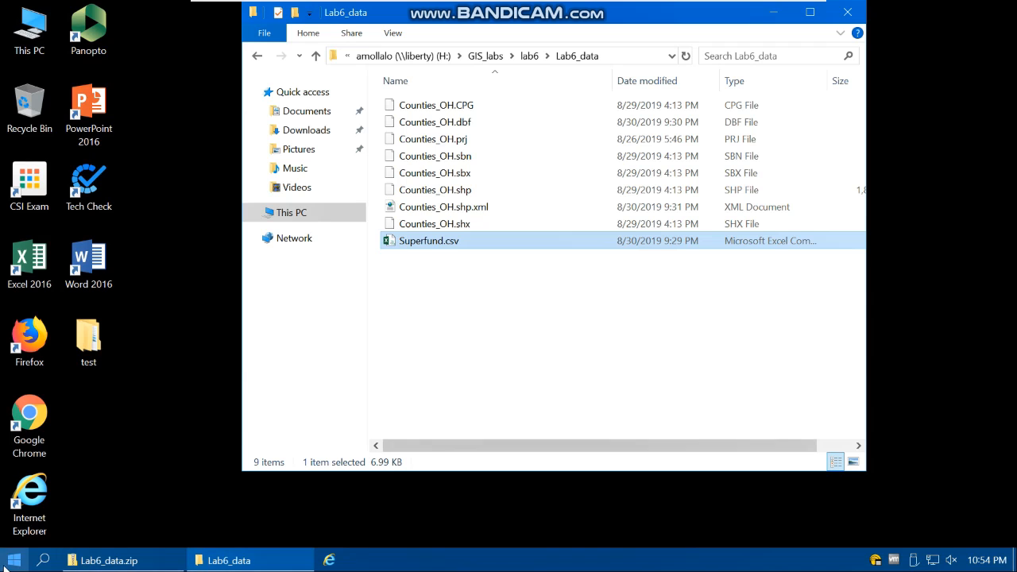
# - Launch ArcMap 10.7 and dismiss its Getting Started dialog to work in an untitled map
pyautogui.click(4, 565)
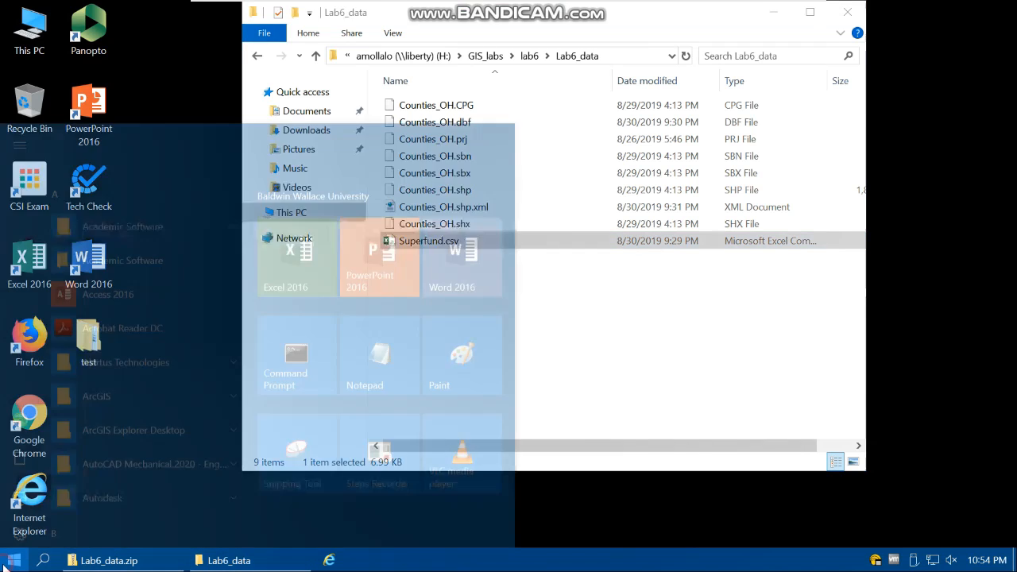
pyautogui.write('arcmap')
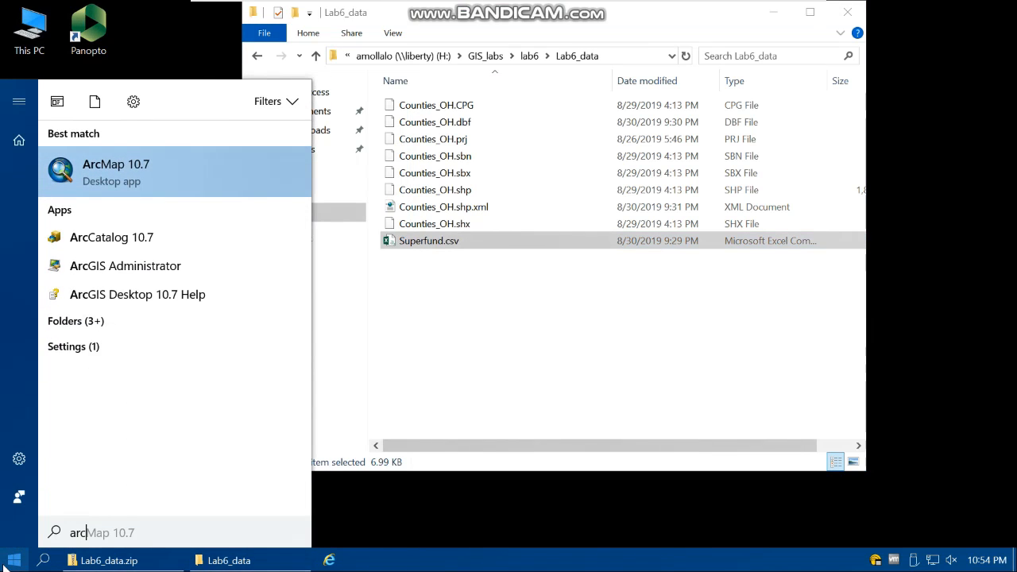
pyautogui.press('Return')
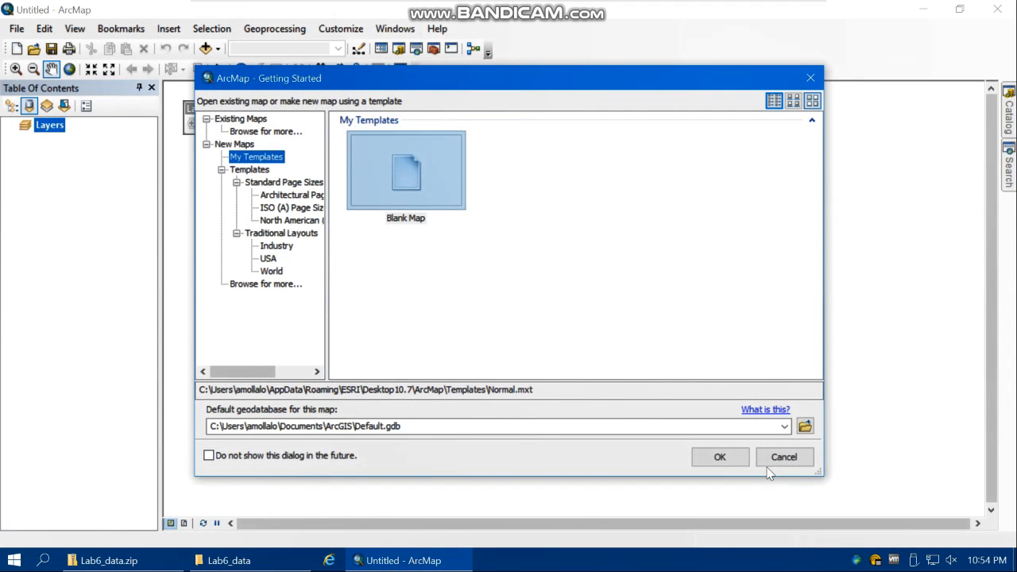
pyautogui.click(766, 460)
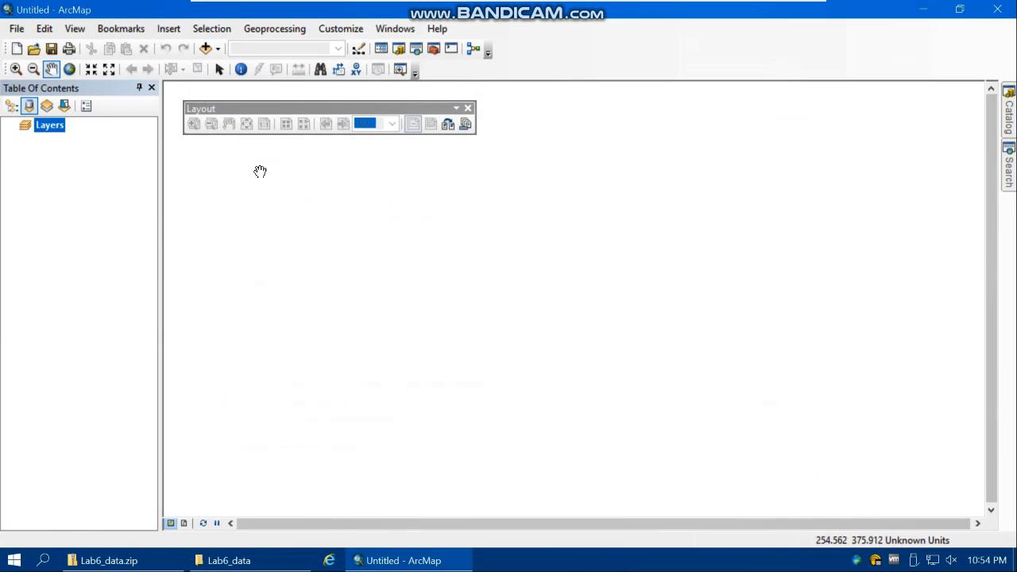
# - Add the Superfund1.csv table from the lab6 folder to the map
pyautogui.click(206, 49)
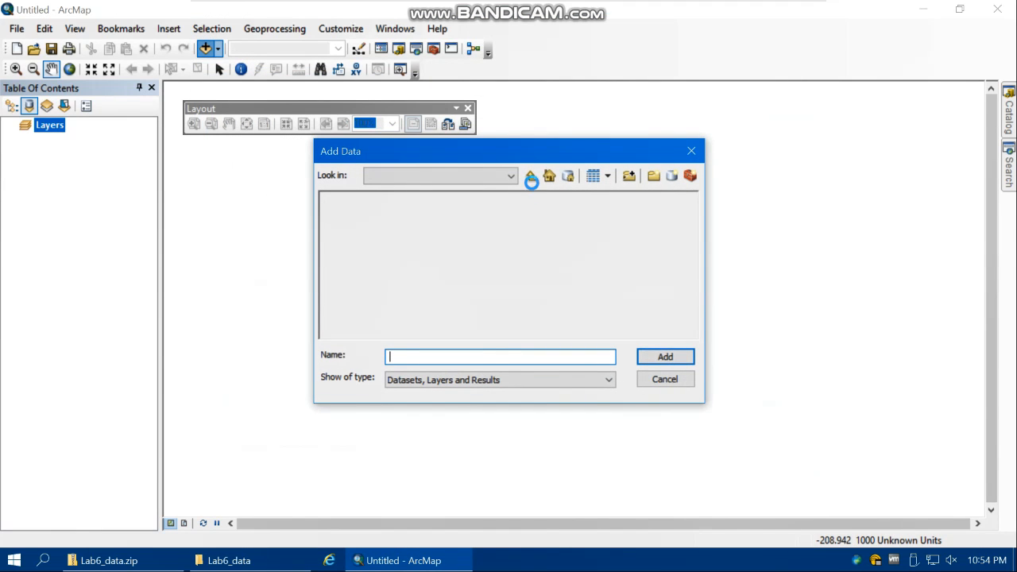
pyautogui.click(532, 177)
pyautogui.click(532, 177)
pyautogui.doubleClick(337, 266)
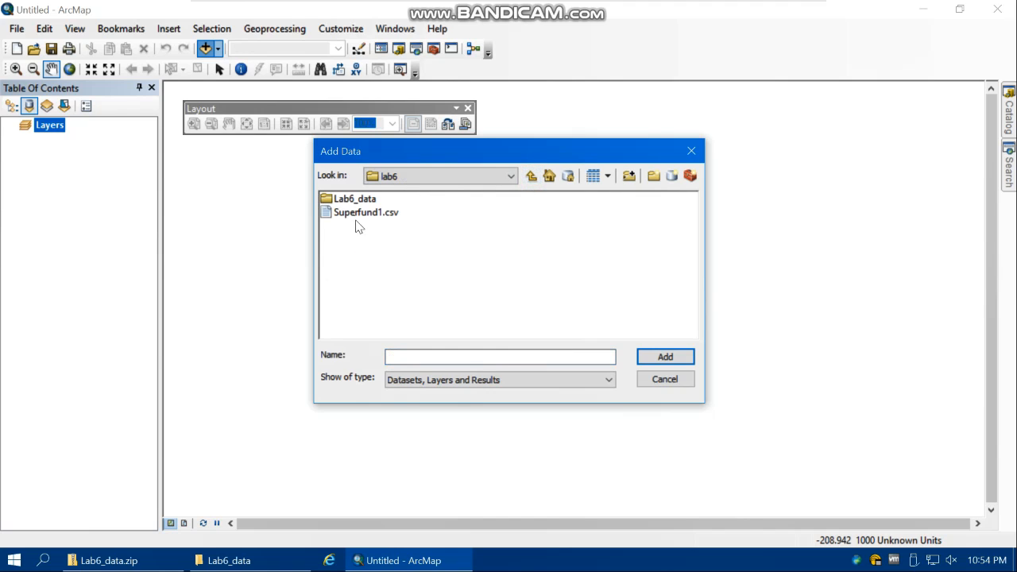
pyautogui.click(358, 216)
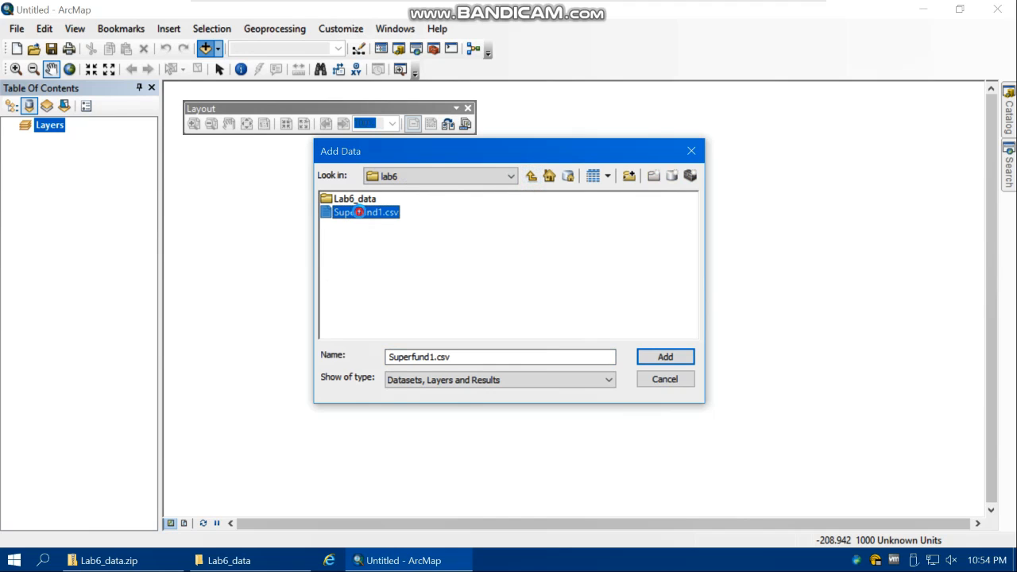
pyautogui.doubleClick(361, 214)
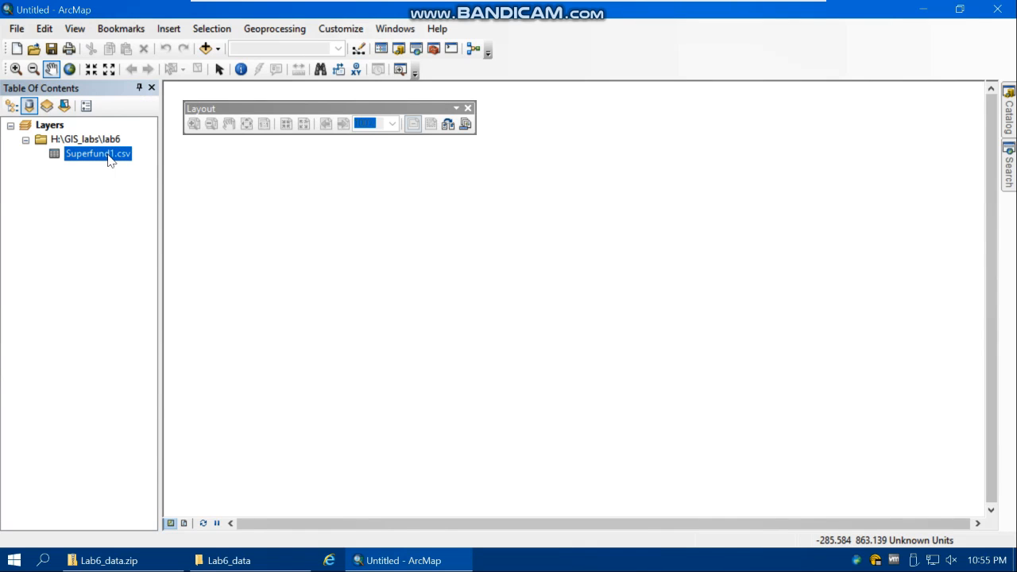
# - Open the Superfund1.csv table, examine its Status, lat_dd and long_dd columns, and close it
pyautogui.rightClick(109, 160)
pyautogui.click(143, 165)
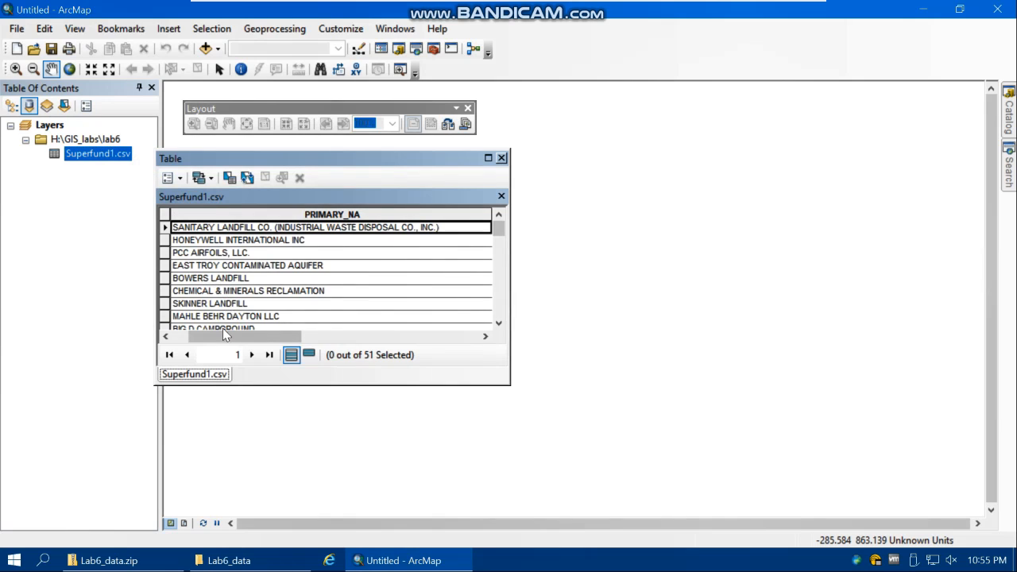
pyautogui.moveTo(208, 340); pyautogui.dragTo(298, 354)
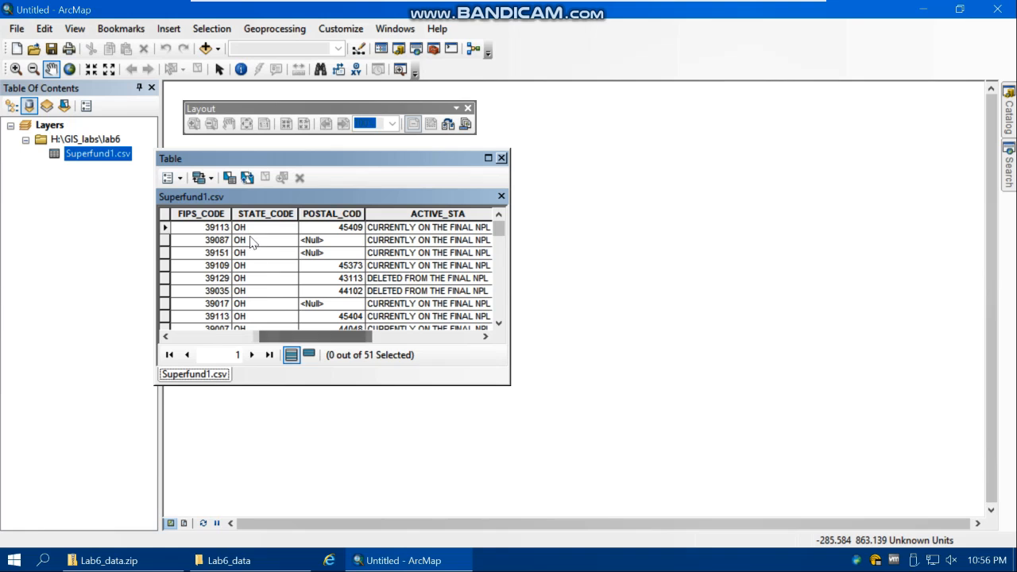
pyautogui.moveTo(335, 340); pyautogui.dragTo(361, 342)
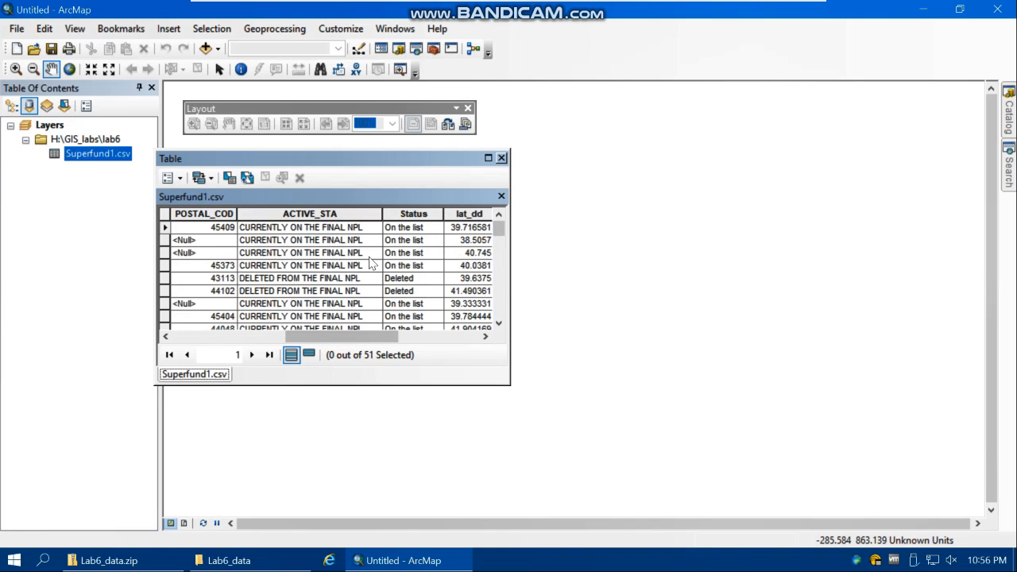
pyautogui.moveTo(403, 340); pyautogui.dragTo(435, 340)
pyautogui.moveTo(355, 340)
pyautogui.mouseDown()
pyautogui.moveTo(332, 340)
pyautogui.moveTo(459, 343)
pyautogui.moveTo(369, 345)
pyautogui.mouseUp()
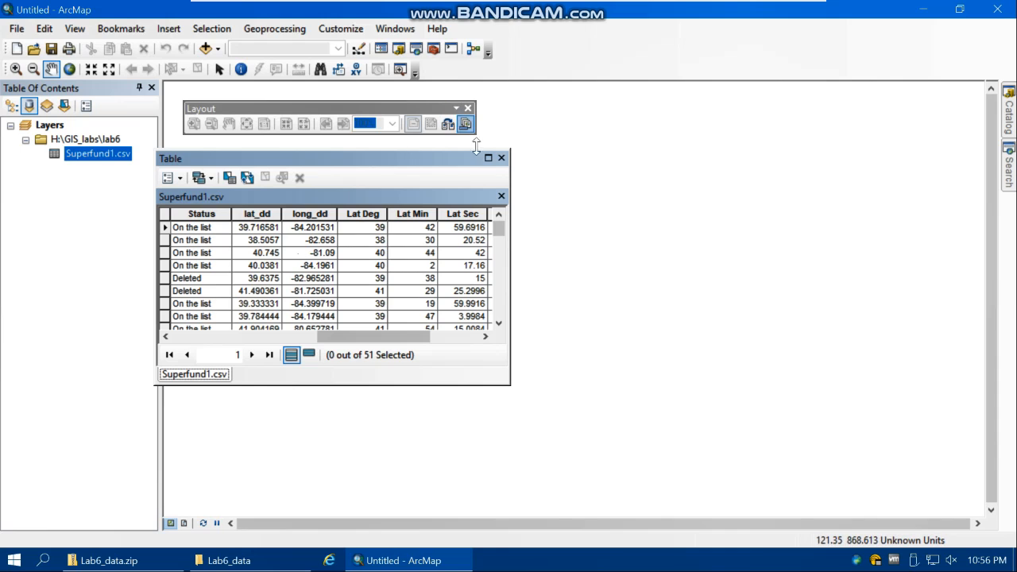
pyautogui.click(501, 159)
# - Start Display XY Data for Superfund1.csv with long_dd as the X field and lat_dd as the Y field
pyautogui.rightClick(109, 154)
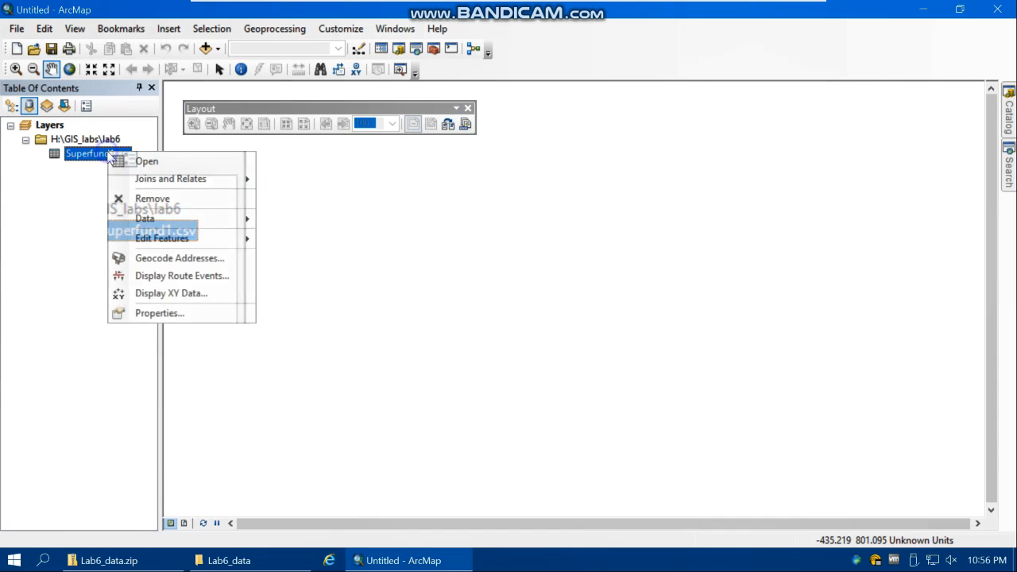
pyautogui.click(173, 295)
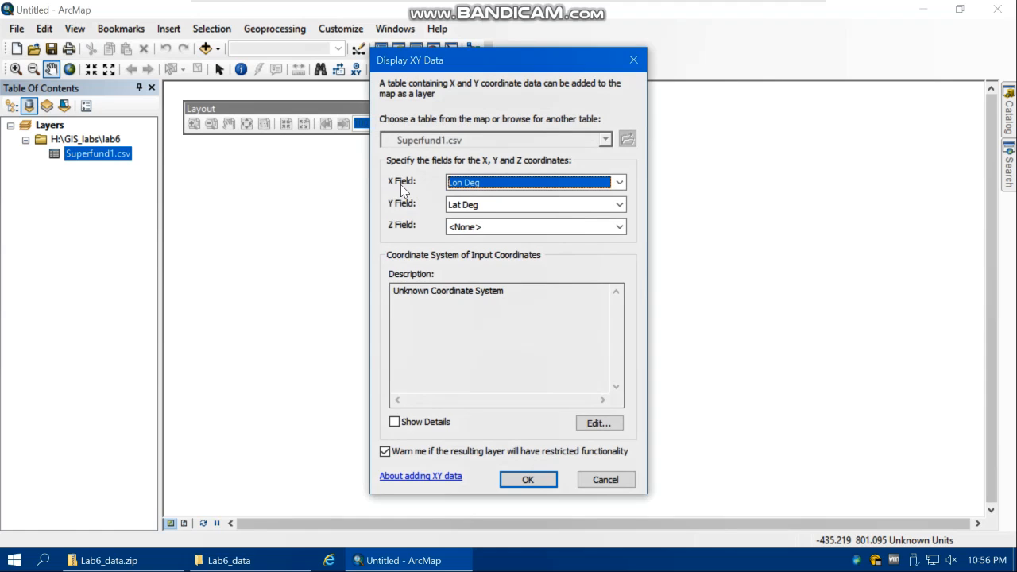
pyautogui.click(468, 184)
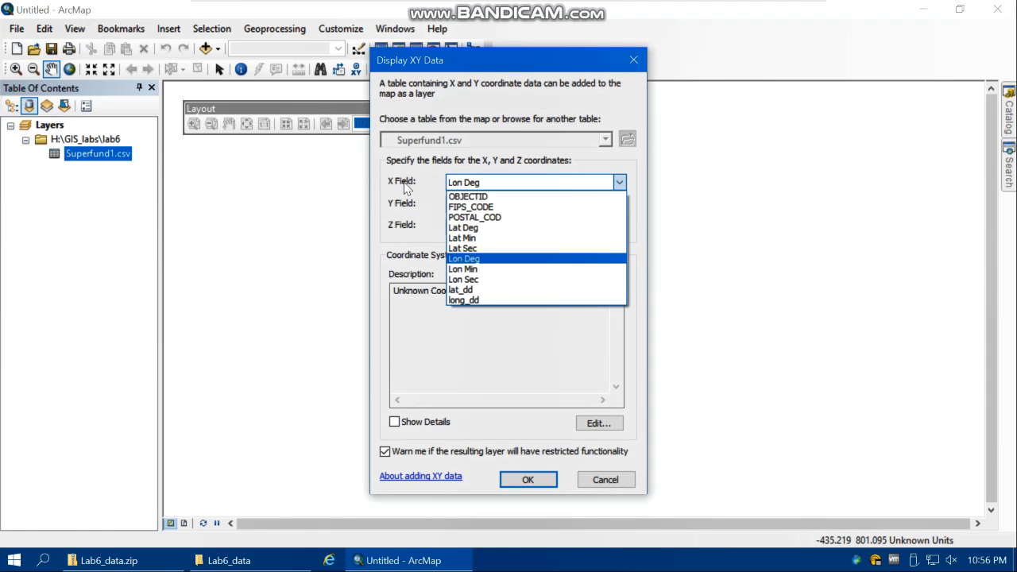
pyautogui.click(494, 299)
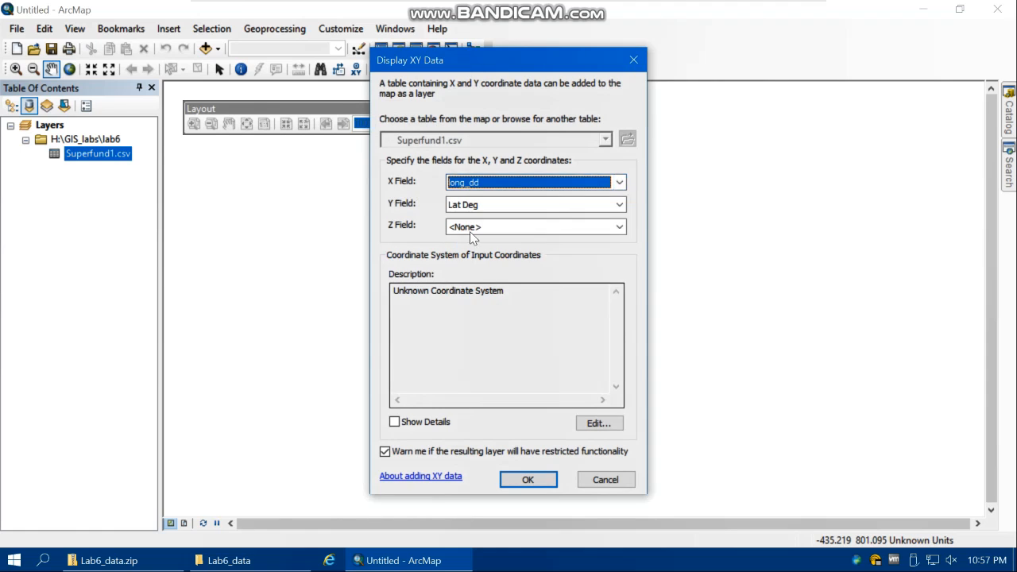
pyautogui.click(481, 182)
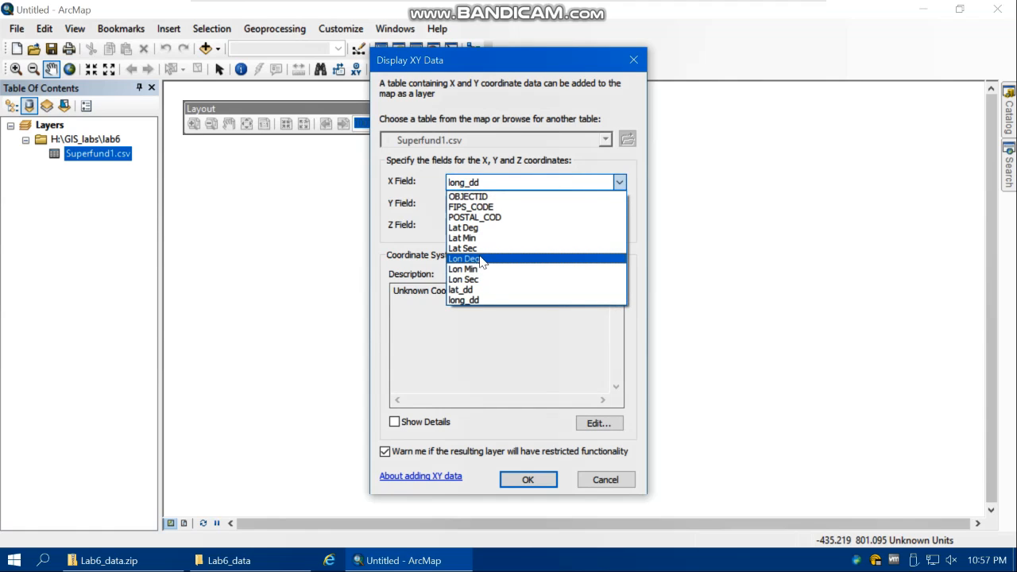
pyautogui.click(464, 206)
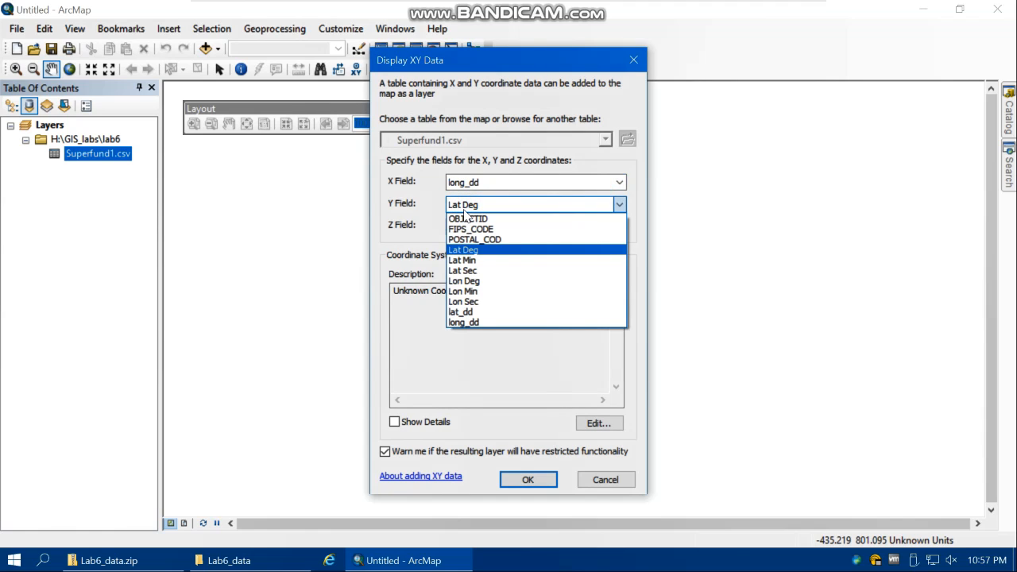
pyautogui.click(477, 312)
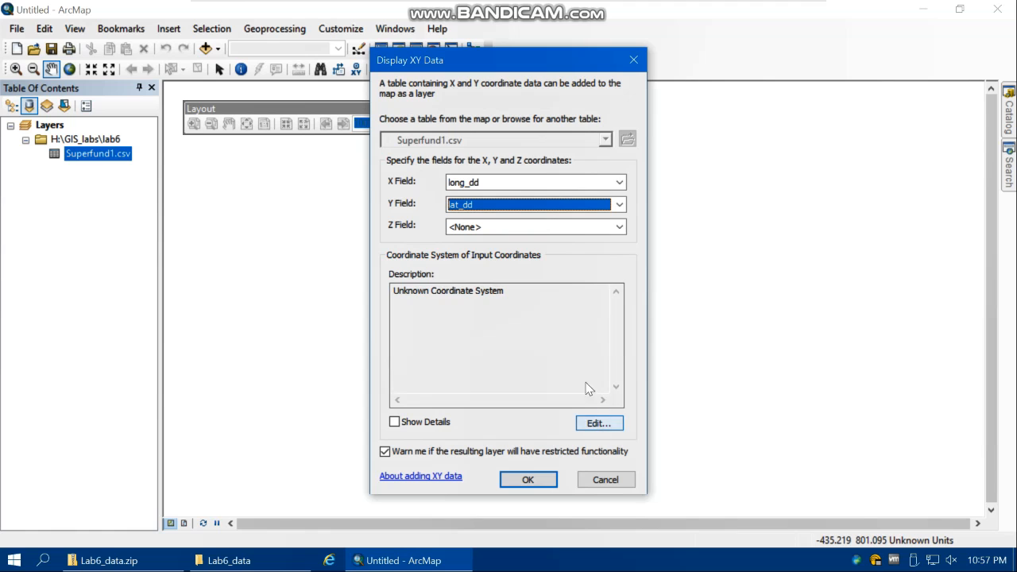
# - Set the XY data's coordinate system to the geographic World system WGS 1984 and plot the Superfund1.csv points
pyautogui.click(599, 423)
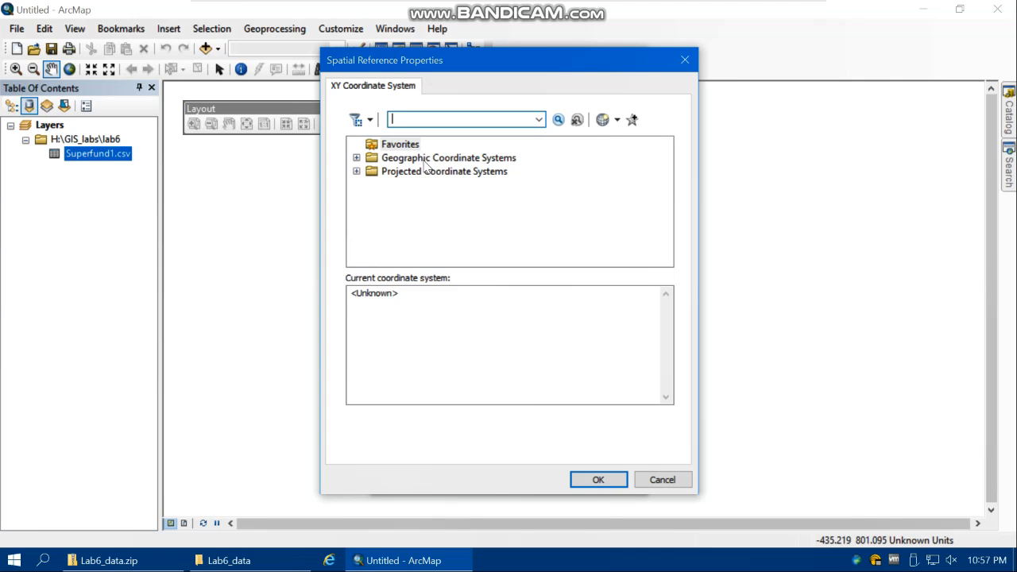
pyautogui.click(356, 158)
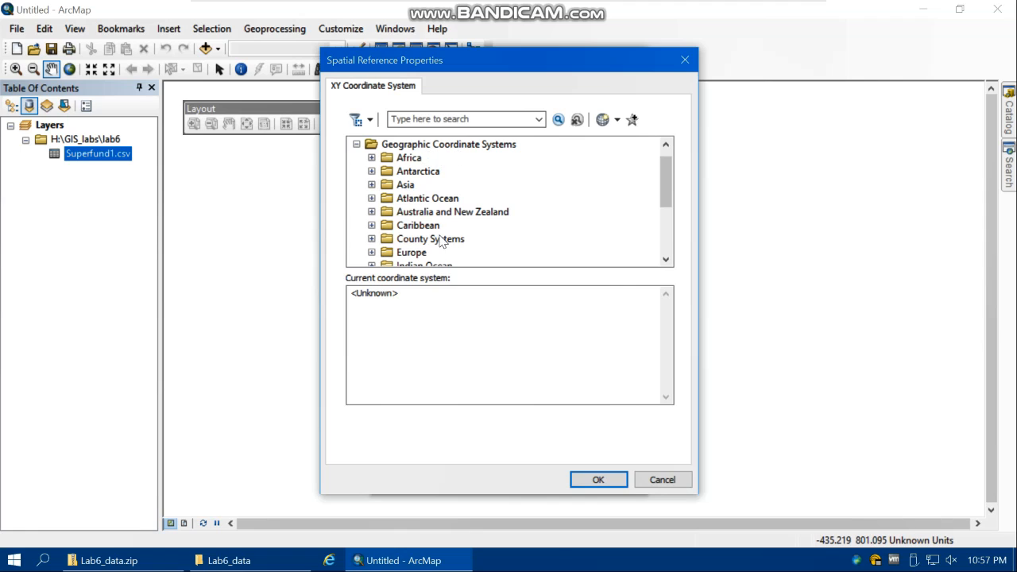
pyautogui.scroll(-3, 446, 241)
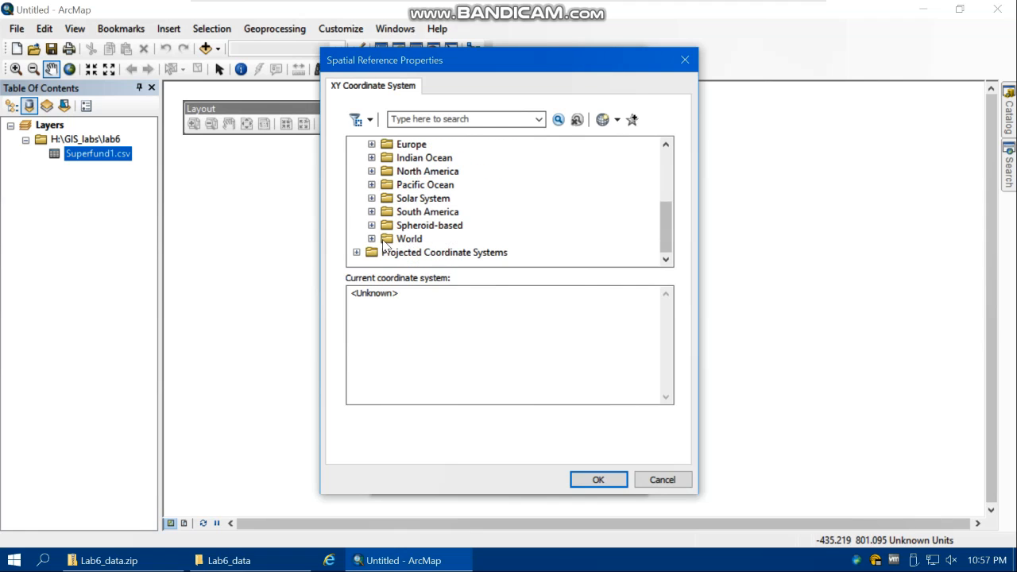
pyautogui.click(372, 239)
pyautogui.scroll(-4, 430, 228)
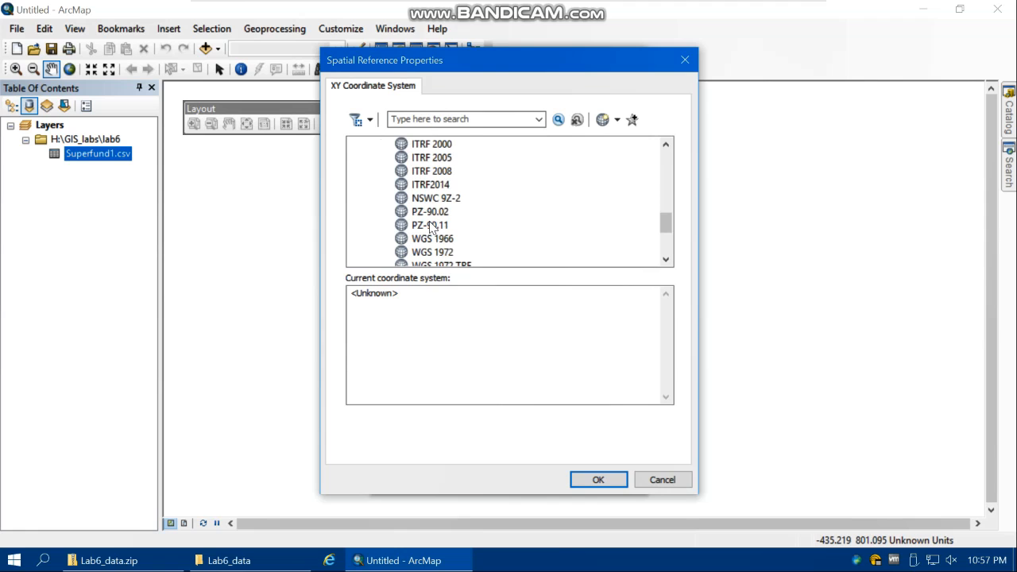
pyautogui.scroll(-1, 457, 240)
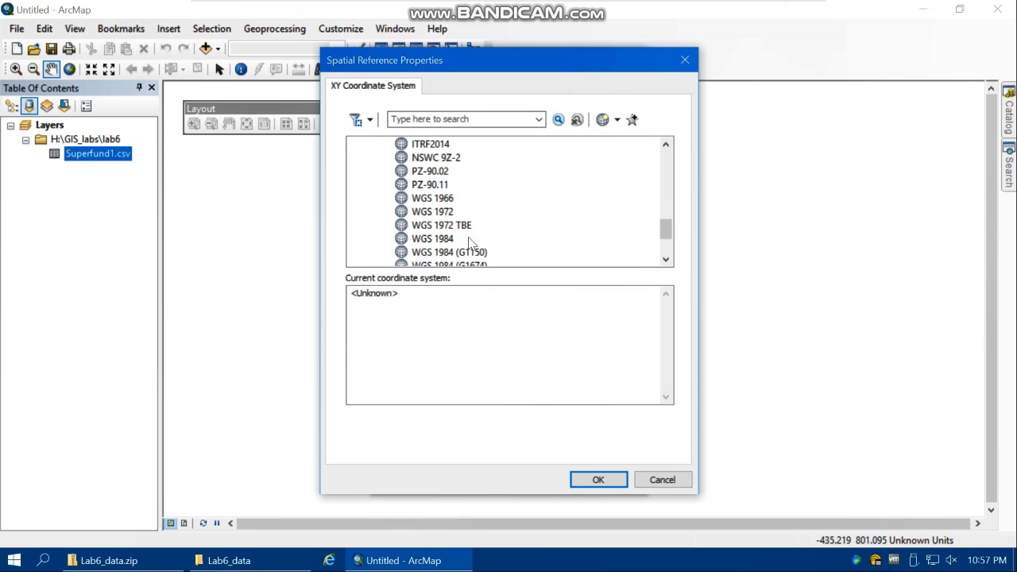
pyautogui.click(443, 238)
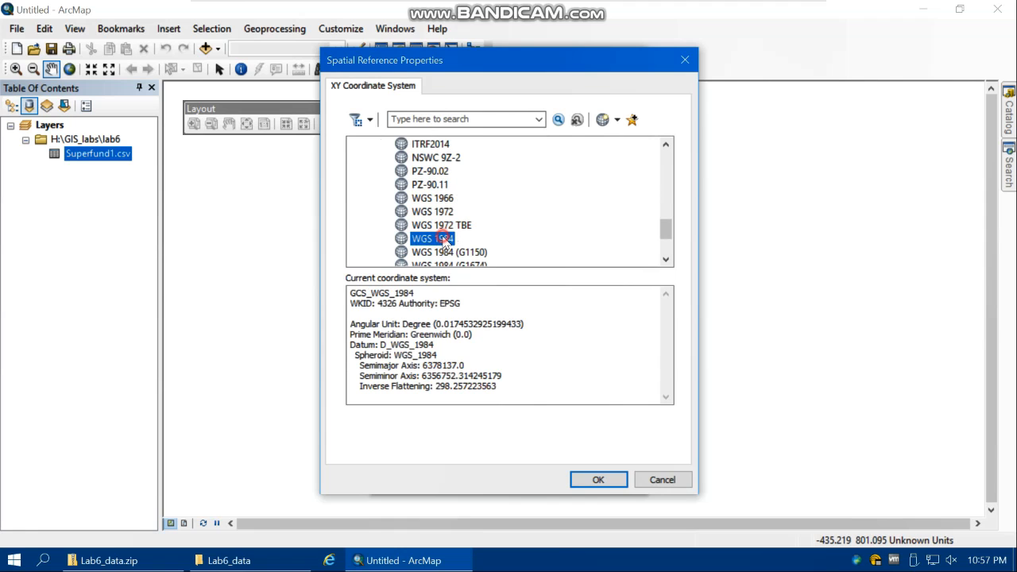
pyautogui.click(599, 480)
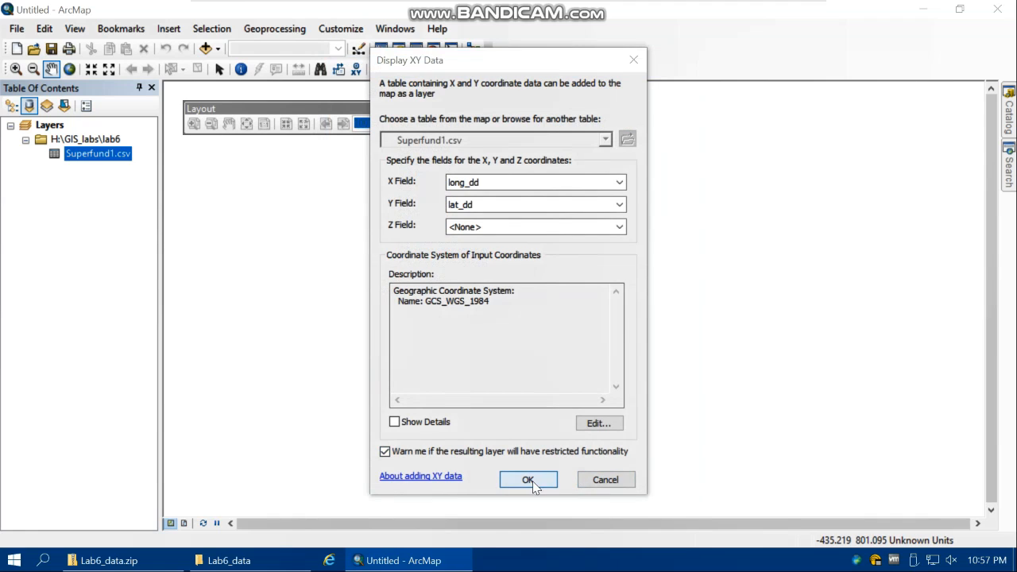
pyautogui.click(529, 480)
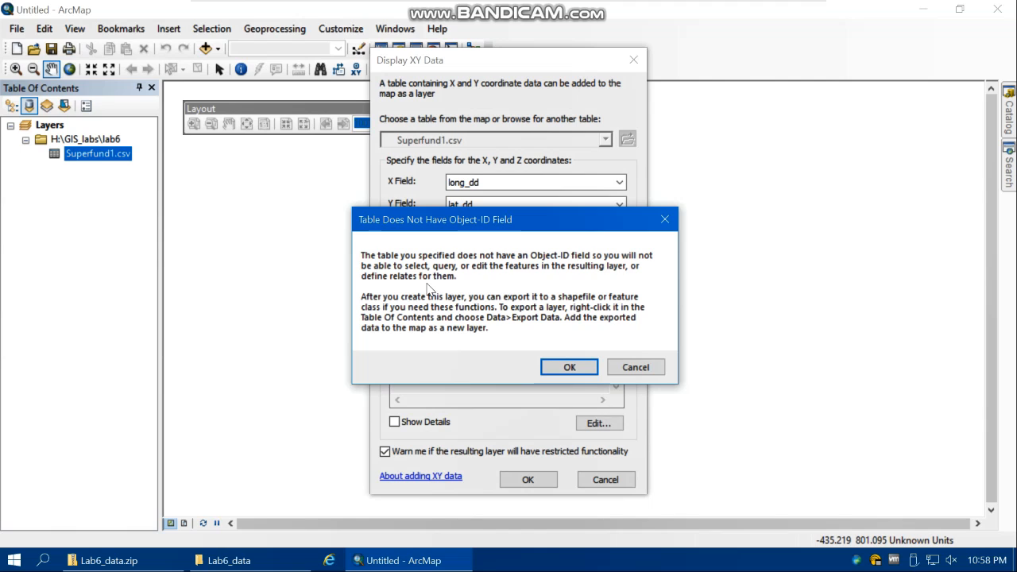
pyautogui.click(568, 368)
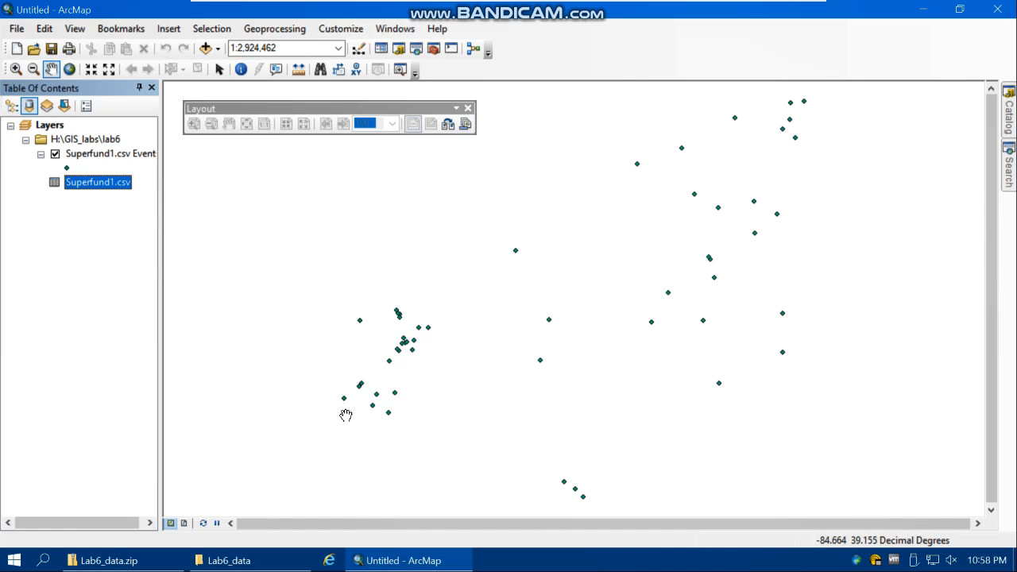
# - Start exporting the Superfund1.csv Events layer's data, with the lab6 folder as the output location
pyautogui.moveTo(160, 257); pyautogui.dragTo(195, 261)
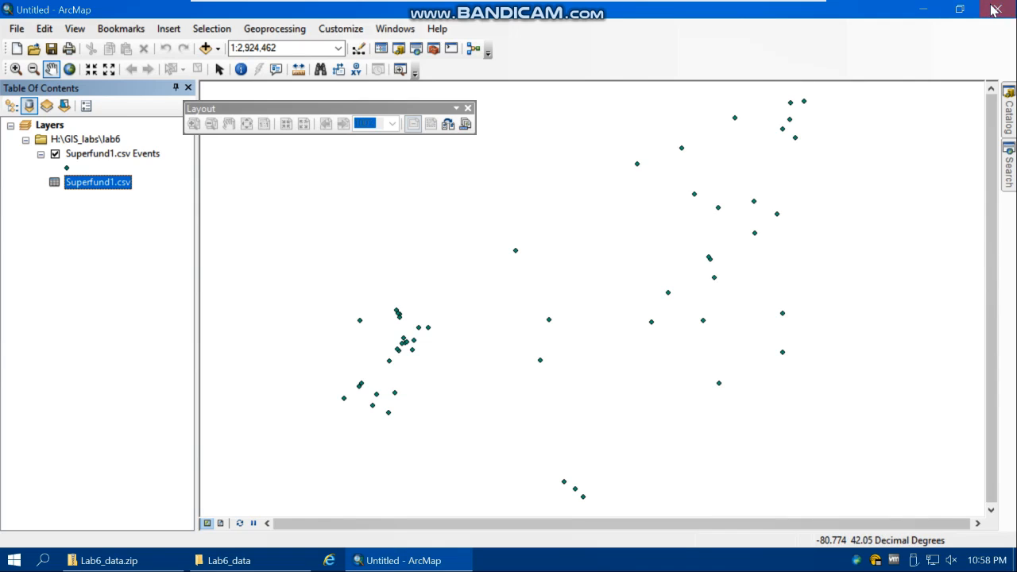
pyautogui.rightClick(110, 160)
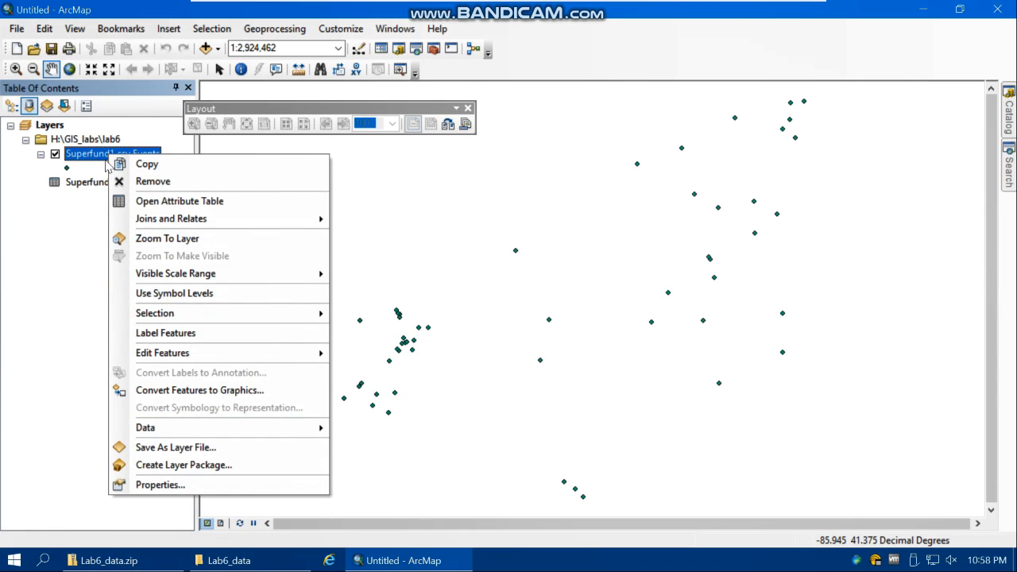
pyautogui.moveTo(169, 429)
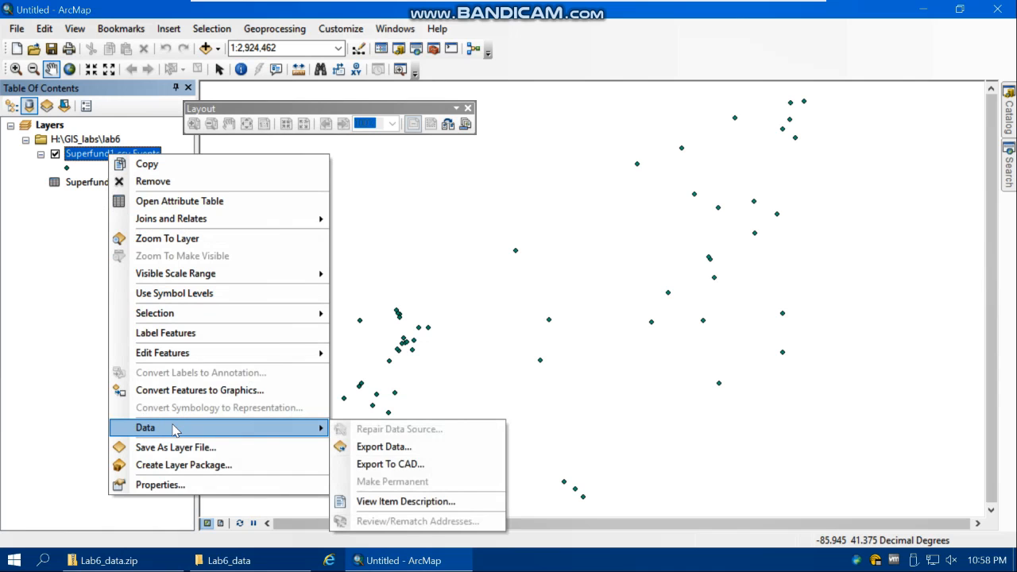
pyautogui.click(370, 447)
pyautogui.click(644, 304)
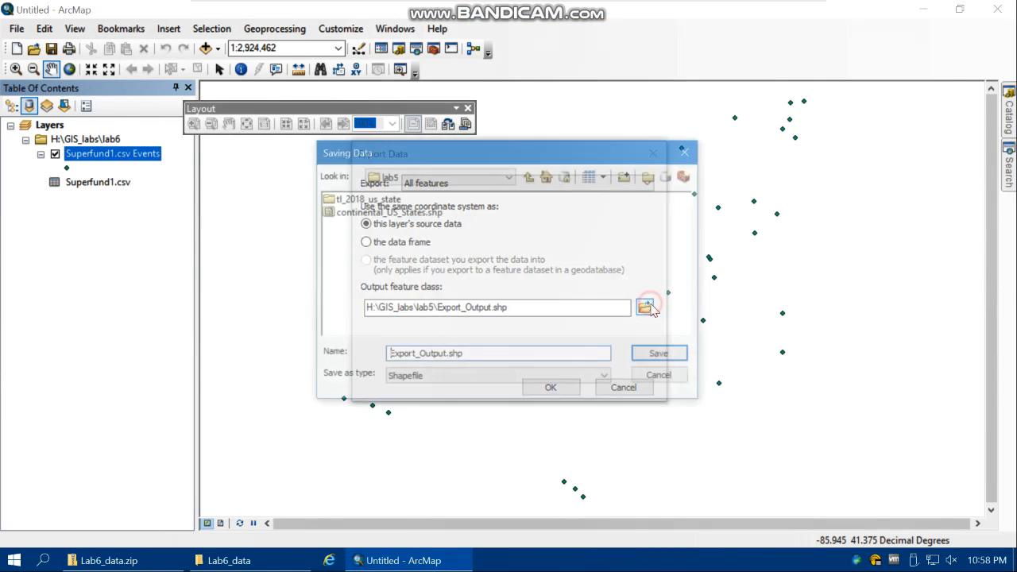
pyautogui.click(532, 177)
pyautogui.doubleClick(352, 267)
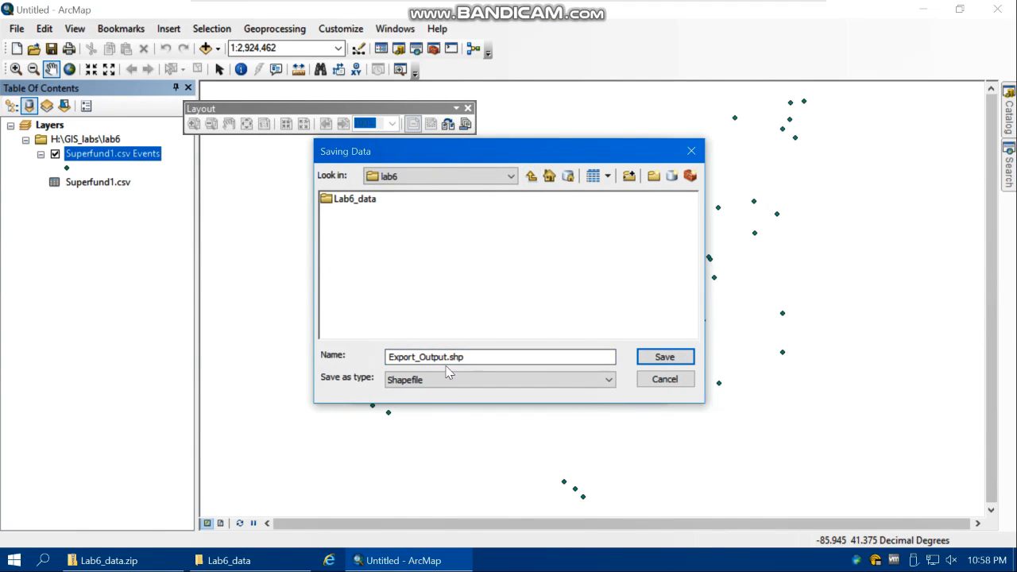
# - Name the output shapefile Superfund_OH.shp, export all features and add the result to the map as a layer
pyautogui.moveTo(446, 357); pyautogui.dragTo(371, 358)
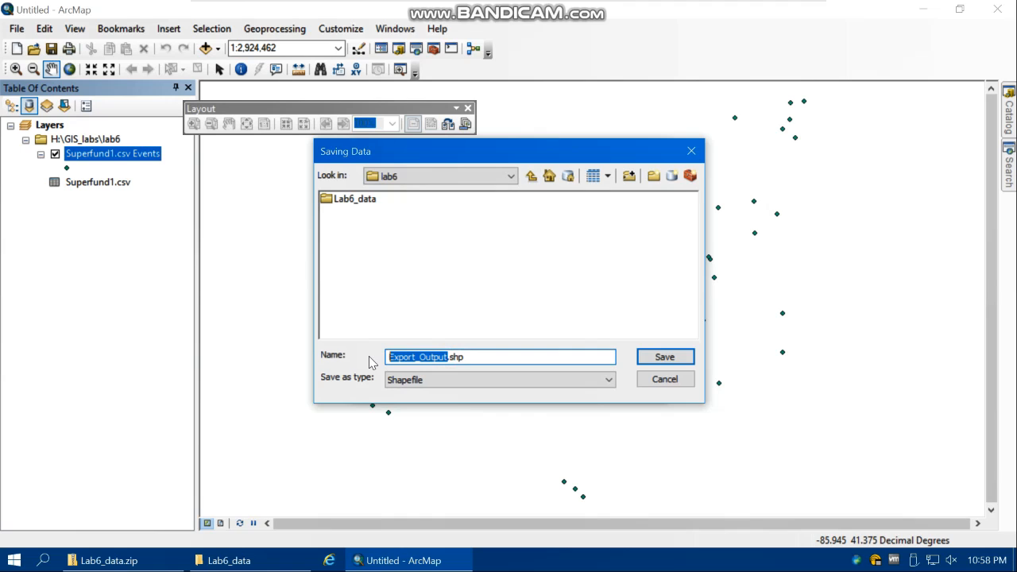
pyautogui.write('Superf')
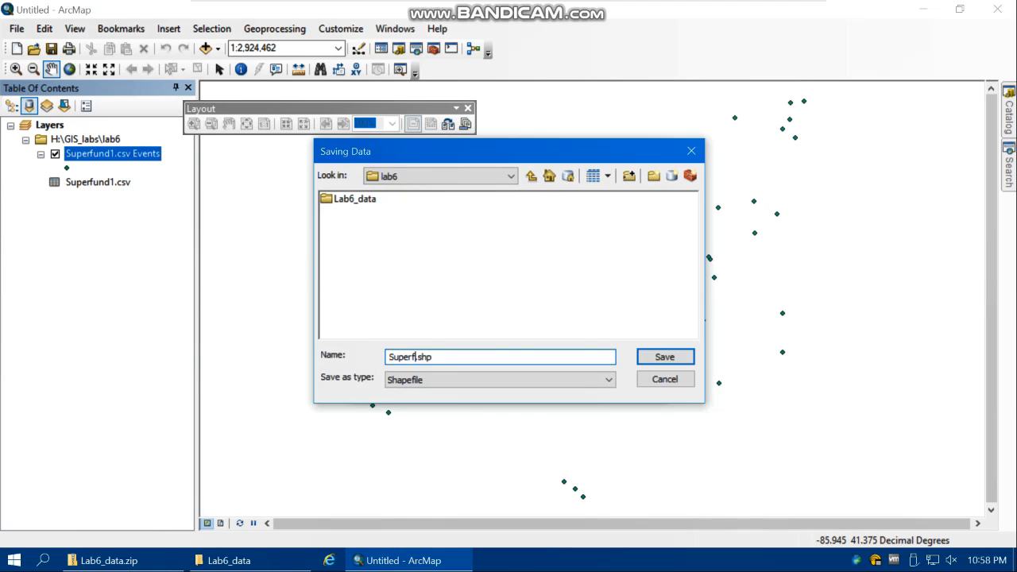
pyautogui.write('unf')
pyautogui.press('BackSpace')
pyautogui.write('d_OH')
pyautogui.press('Return')
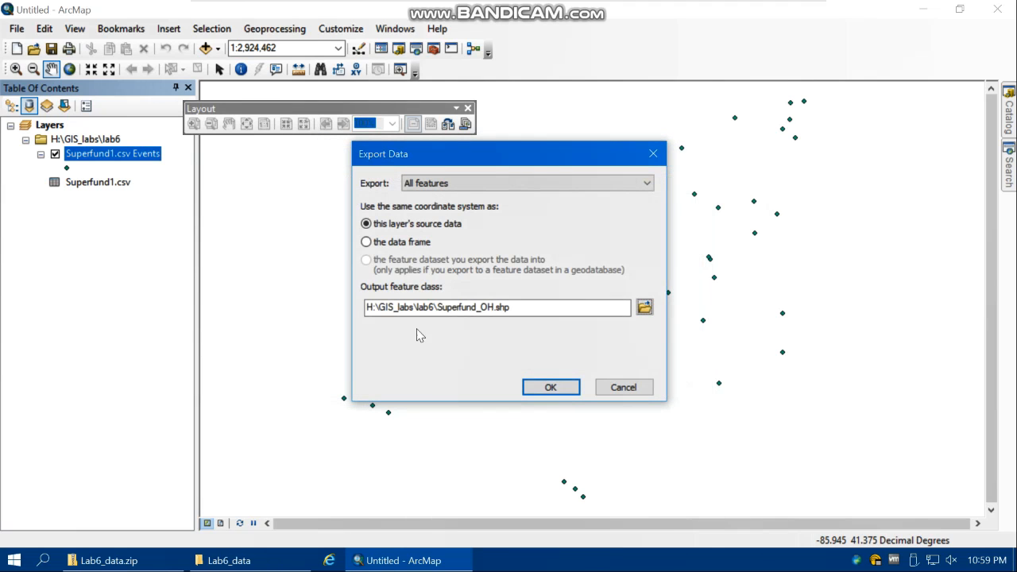
pyautogui.click(547, 384)
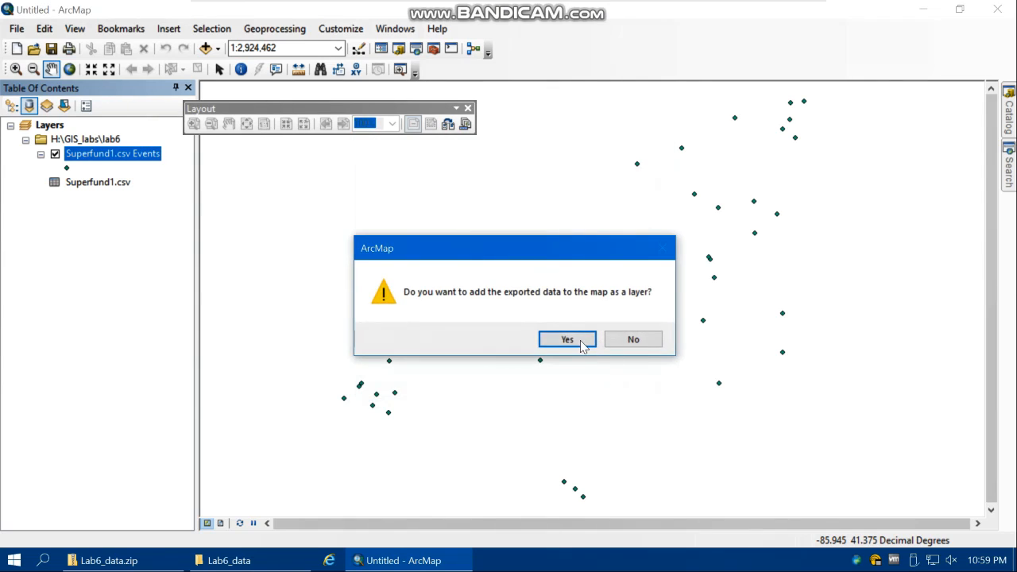
pyautogui.click(566, 339)
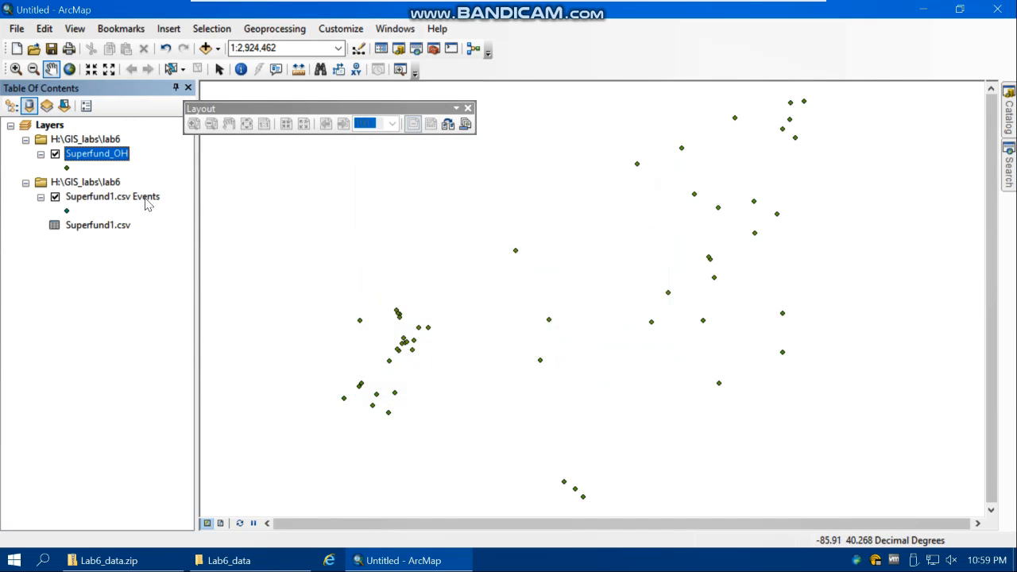
# - Remove the lab6 source group containing the Superfund1.csv Events layer and the Superfund1.csv table from the map
pyautogui.rightClick(100, 186)
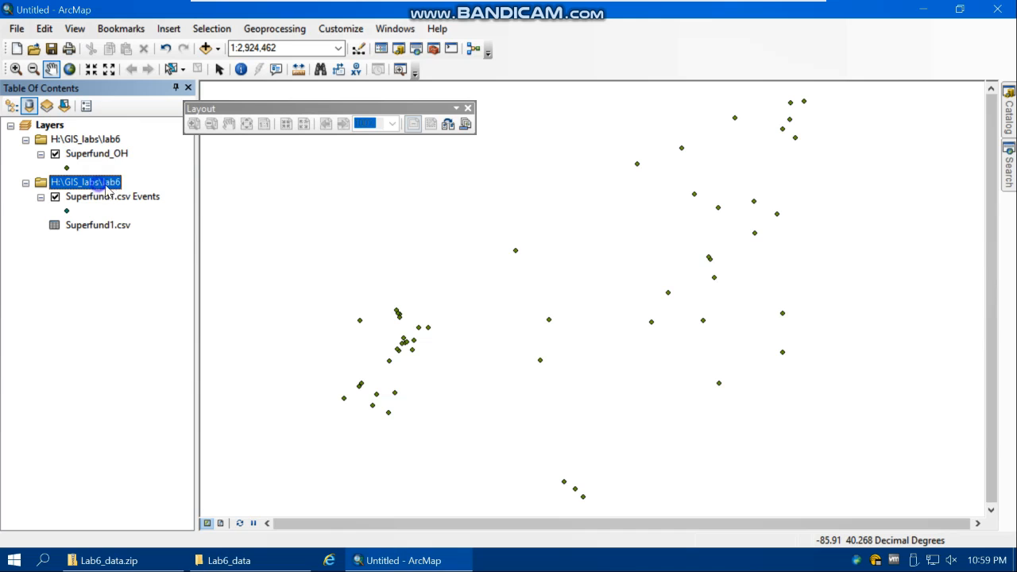
pyautogui.click(143, 195)
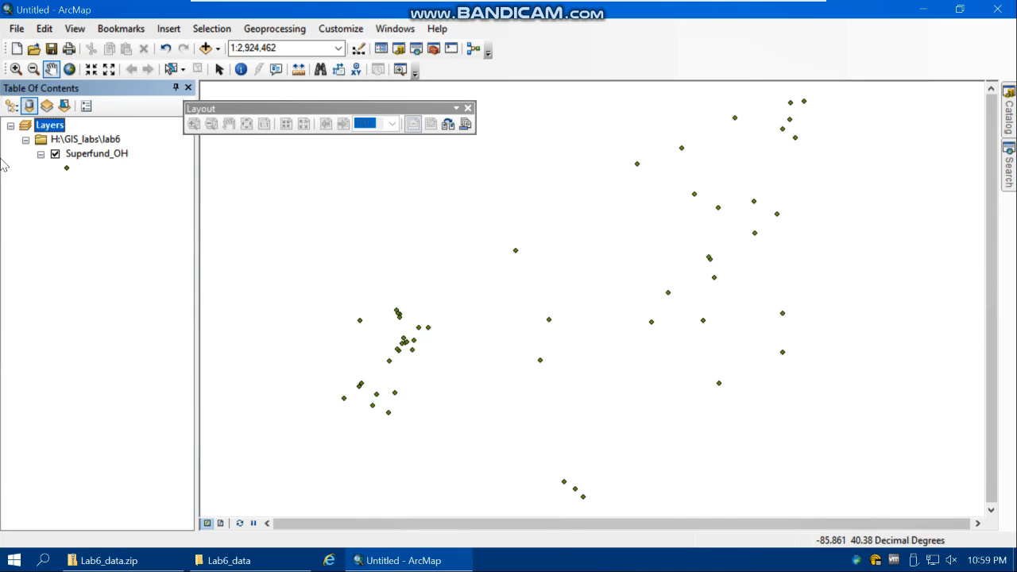
# - Symbolize the Superfund_OH layer by unique values of the Status field and add all of its values
pyautogui.rightClick(99, 156)
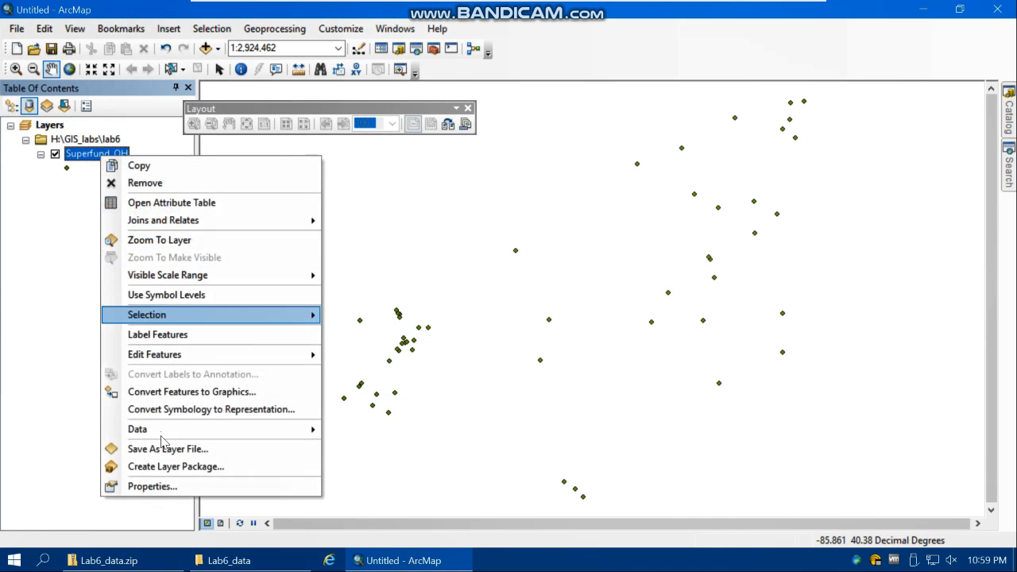
pyautogui.click(162, 487)
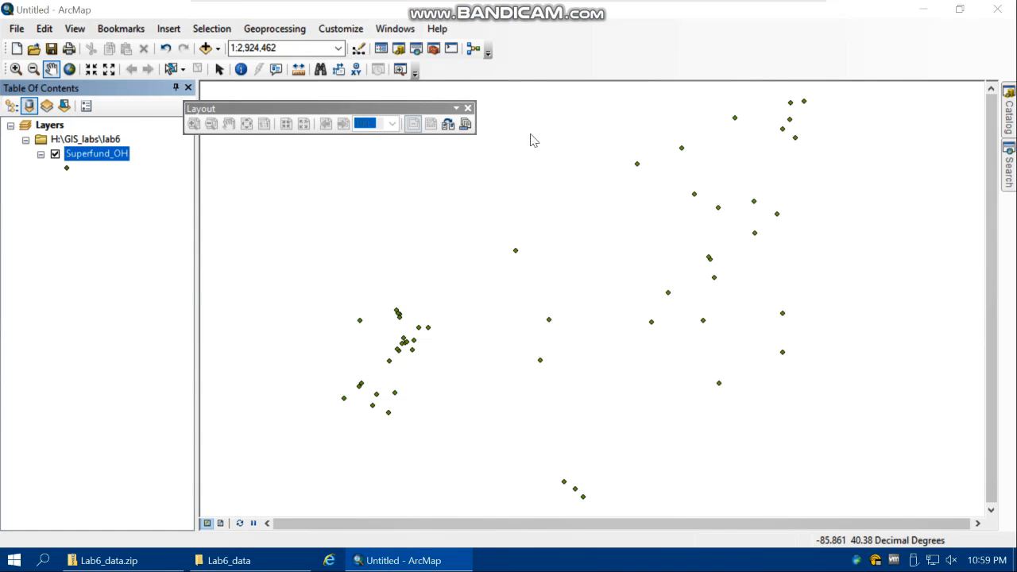
pyautogui.click(436, 88)
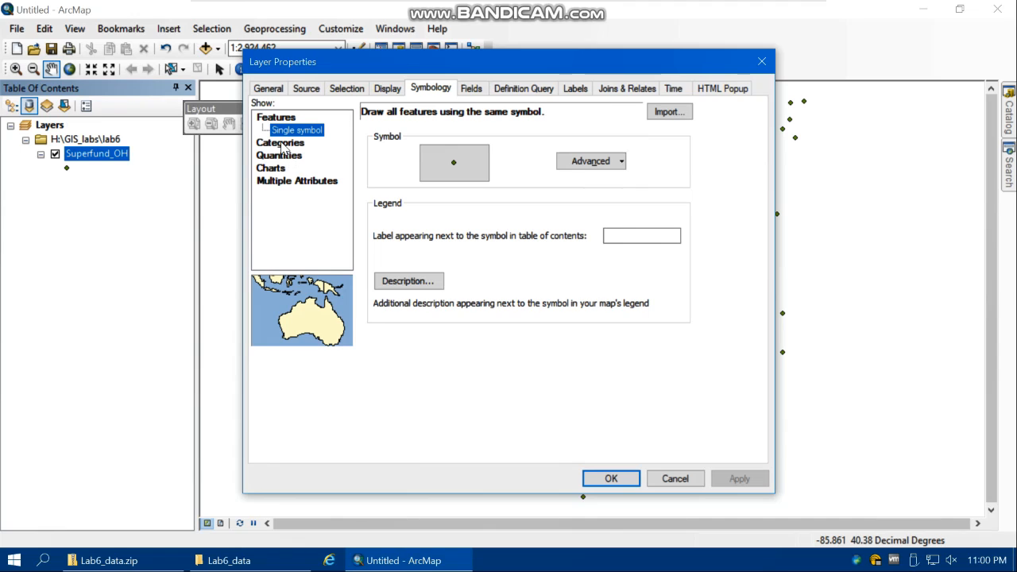
pyautogui.click(280, 143)
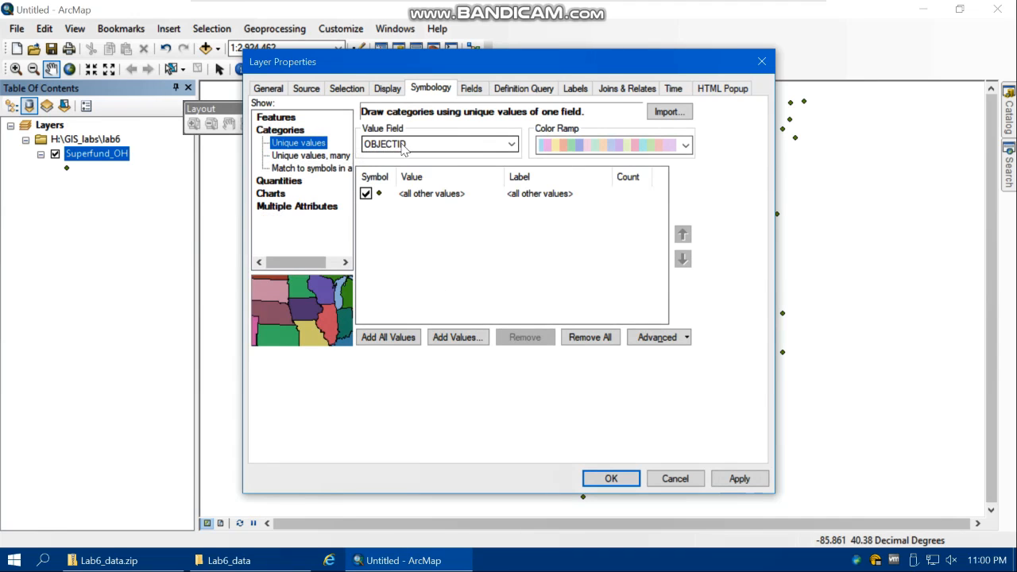
pyautogui.click(404, 144)
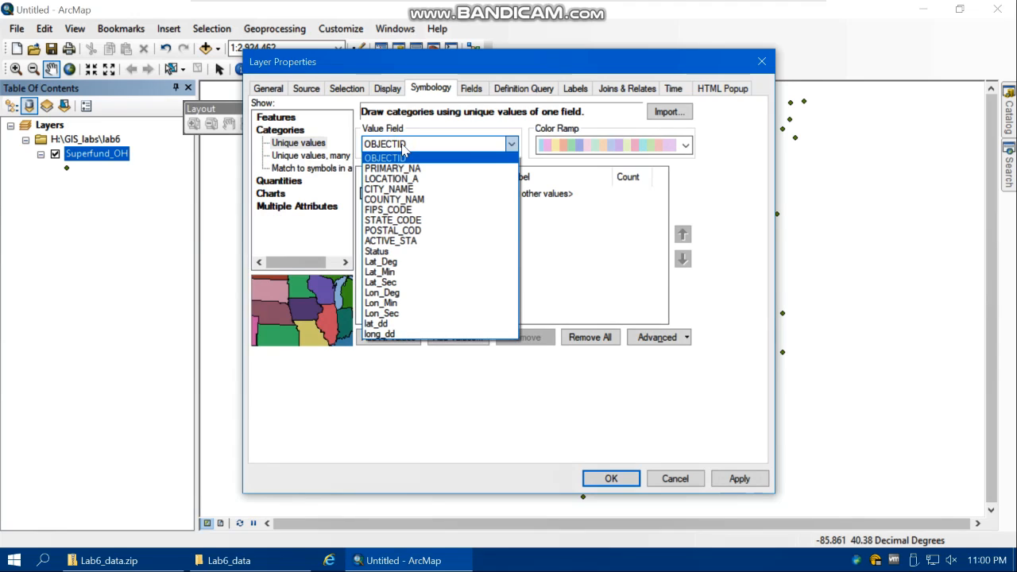
pyautogui.click(377, 252)
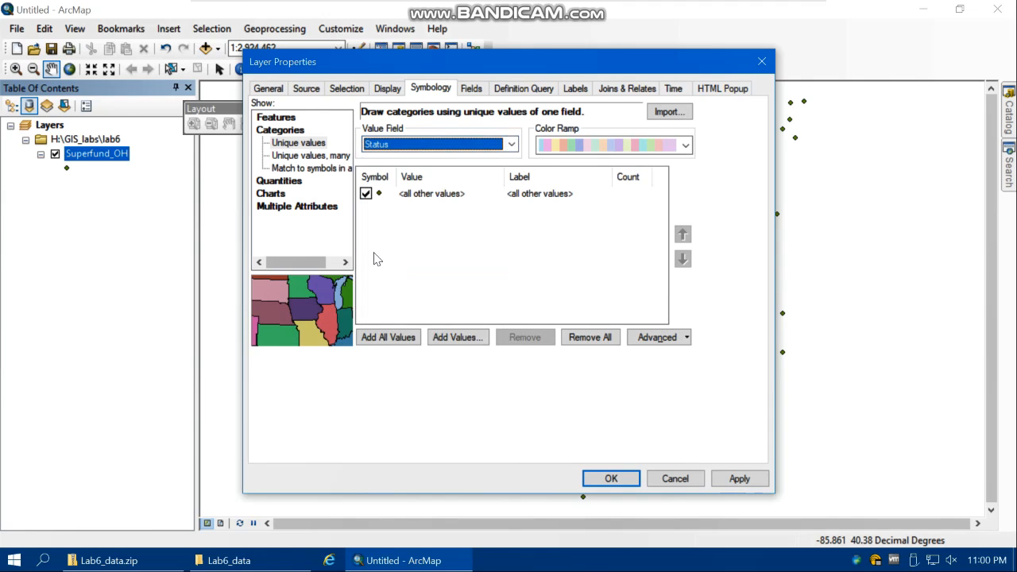
pyautogui.click(385, 340)
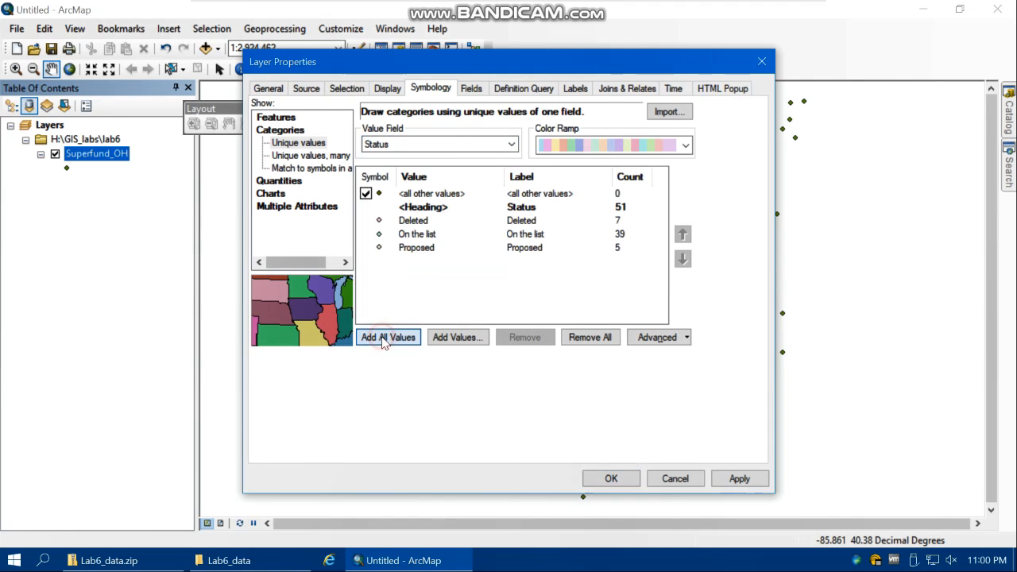
# - Enlarge the Deleted category's point symbol to size 8
pyautogui.doubleClick(380, 223)
pyautogui.click(669, 241)
pyautogui.click(669, 241)
pyautogui.click(669, 241)
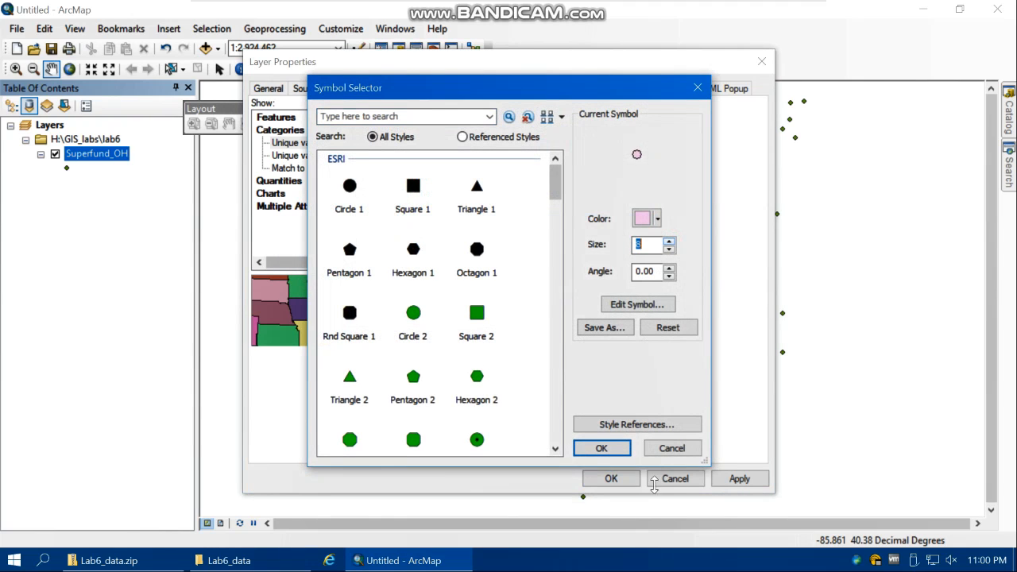
pyautogui.click(601, 448)
# - Enlarge the On the list category's point symbol to match the Deleted one
pyautogui.click(377, 237)
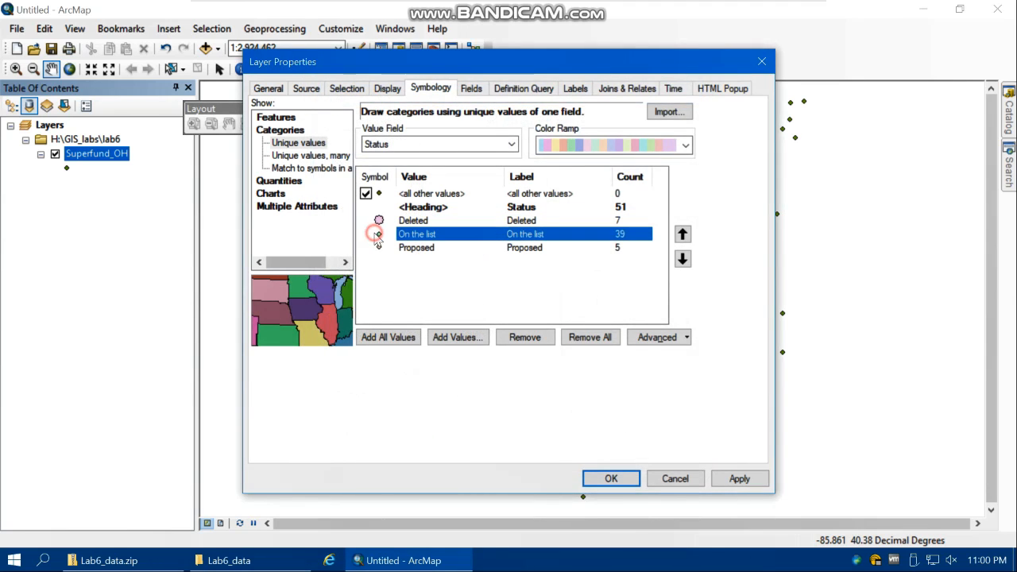
pyautogui.doubleClick(378, 236)
pyautogui.click(669, 241)
pyautogui.click(669, 241)
pyautogui.click(669, 240)
pyautogui.click(602, 448)
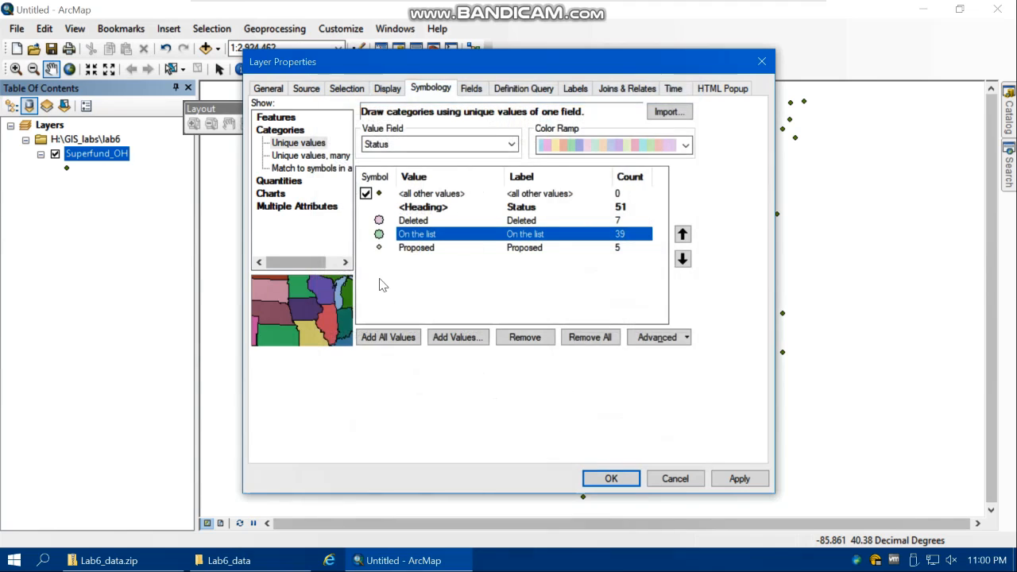
# - Enlarge the Proposed category's point symbol to size 8 and apply the Status symbology to the layer
pyautogui.doubleClick(378, 248)
pyautogui.click(669, 242)
pyautogui.click(669, 242)
pyautogui.click(669, 241)
pyautogui.click(602, 448)
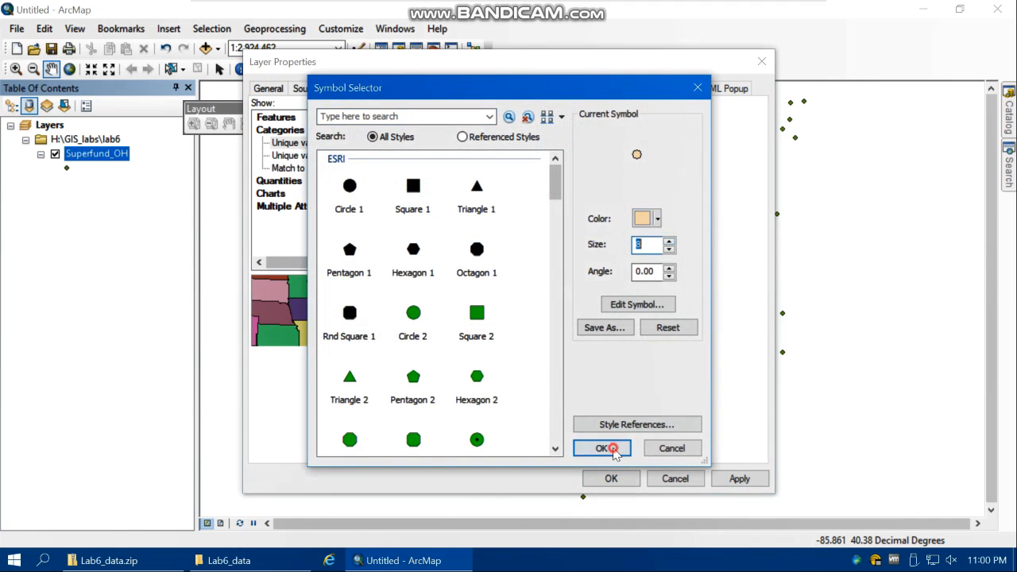
pyautogui.click(737, 479)
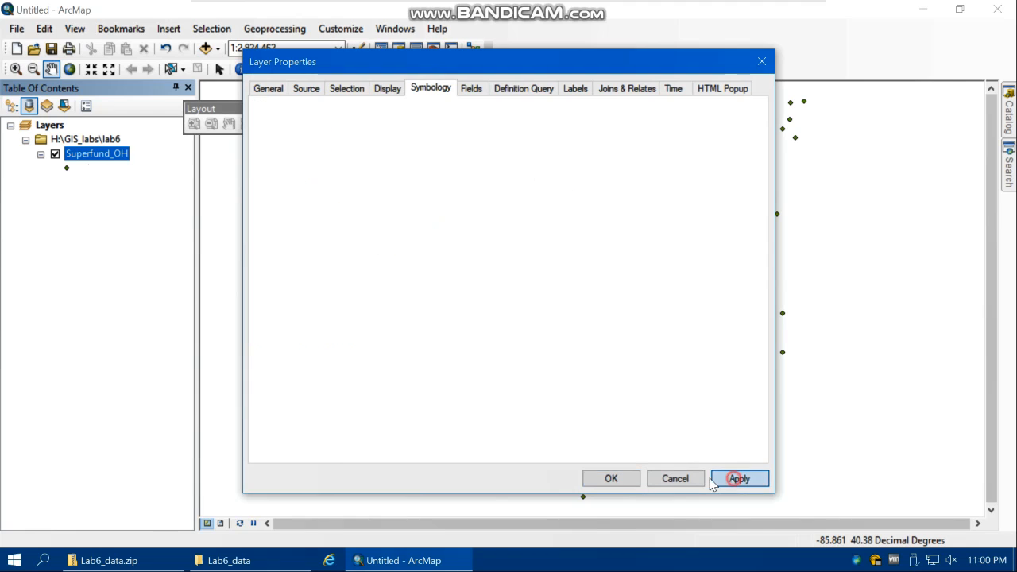
pyautogui.click(604, 479)
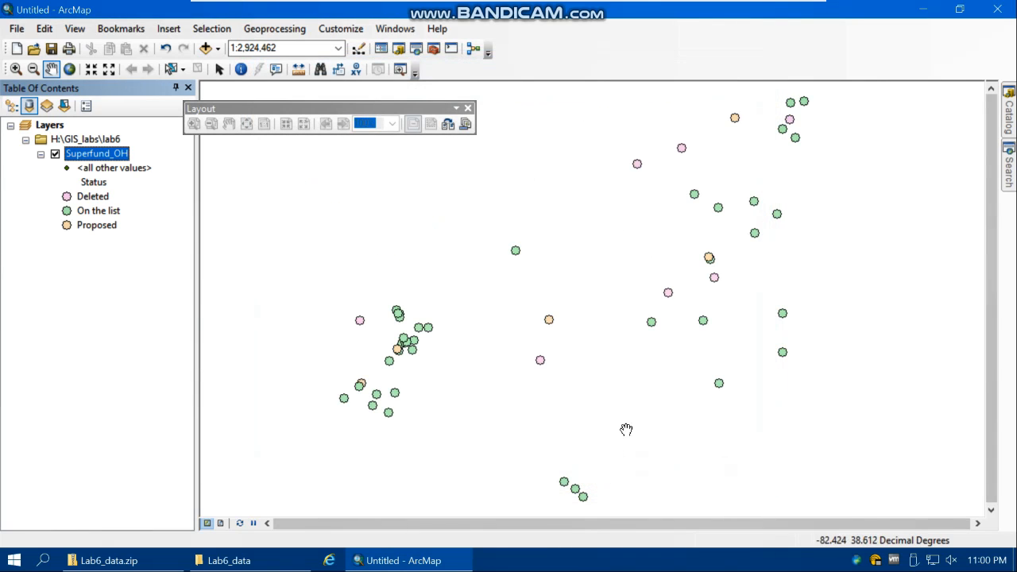
# - Change the Deleted category's symbol in the Superfund_OH layer to Triangle 1
pyautogui.doubleClick(79, 155)
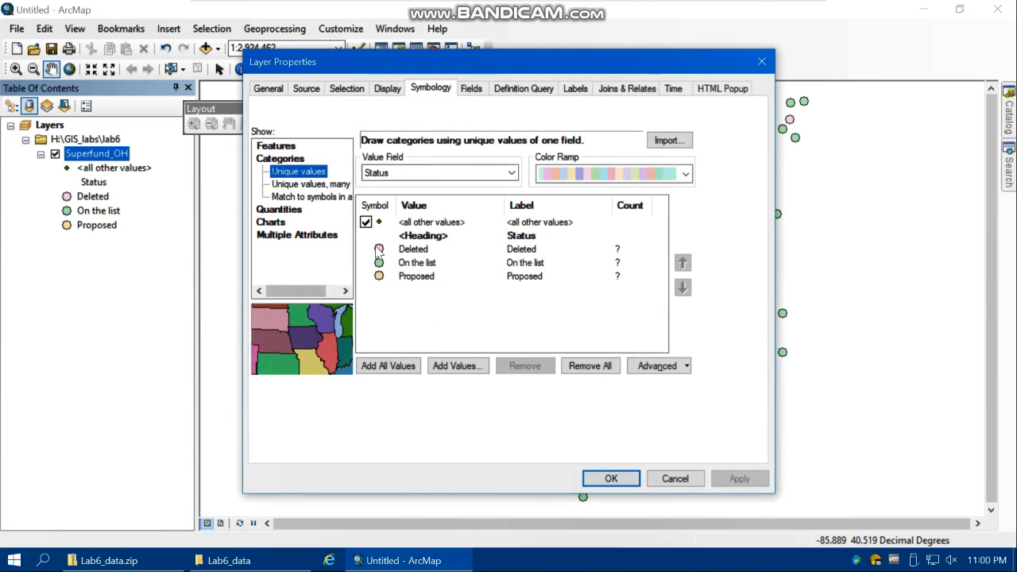
pyautogui.doubleClick(379, 249)
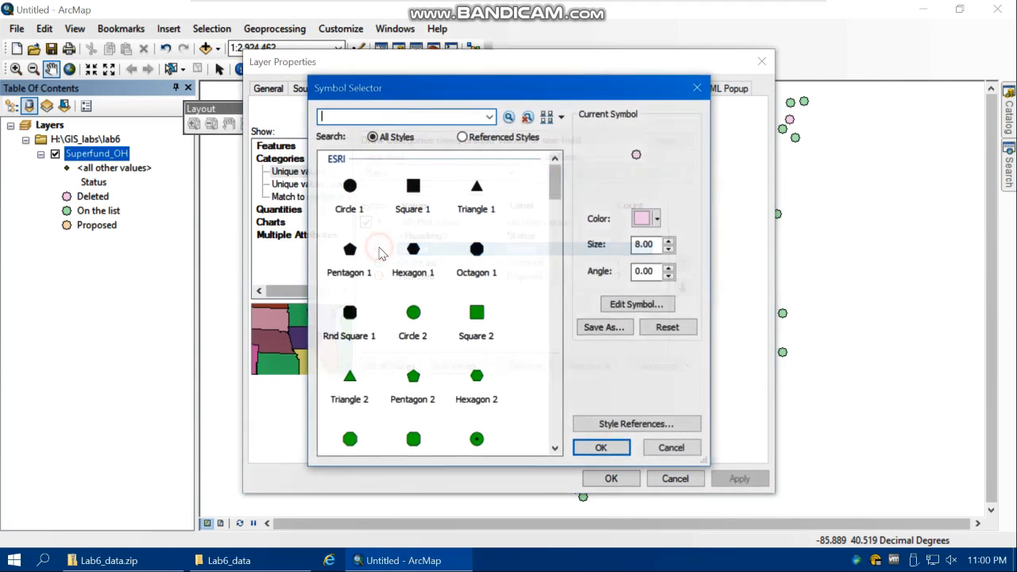
pyautogui.click(475, 205)
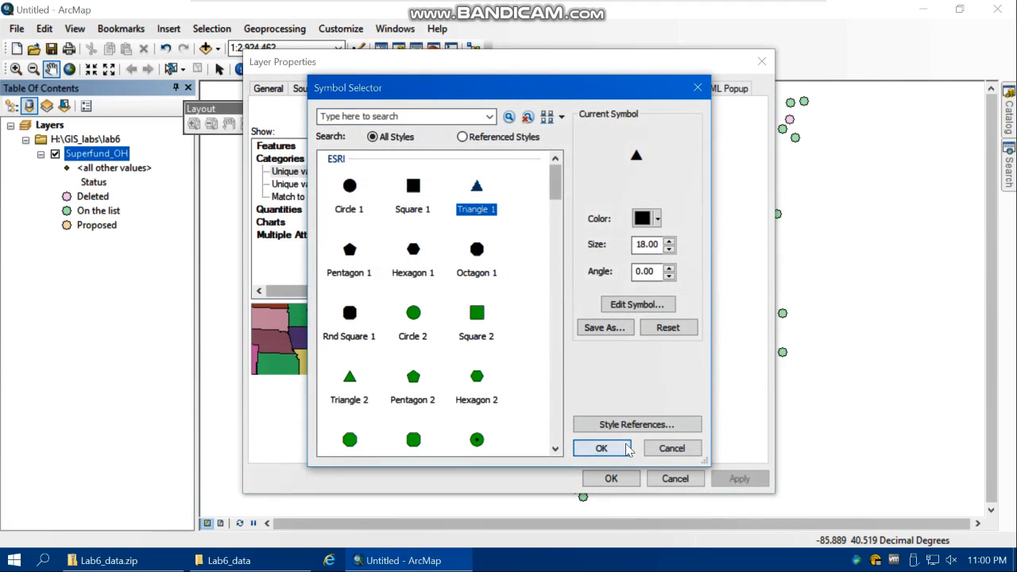
pyautogui.click(601, 448)
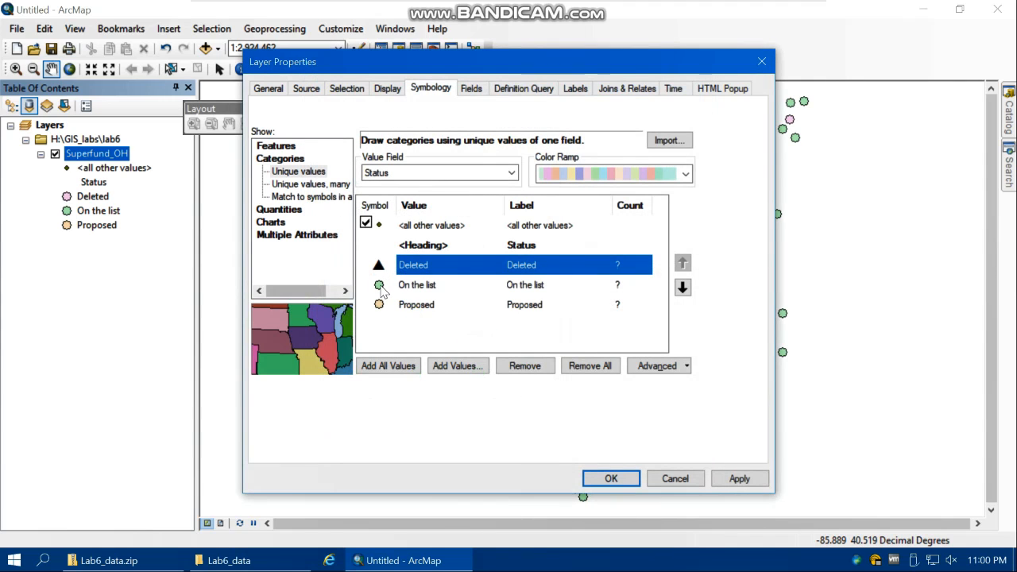
# - Change the On the list category's symbol to the green Square 2
pyautogui.click(380, 285)
pyautogui.doubleClick(380, 286)
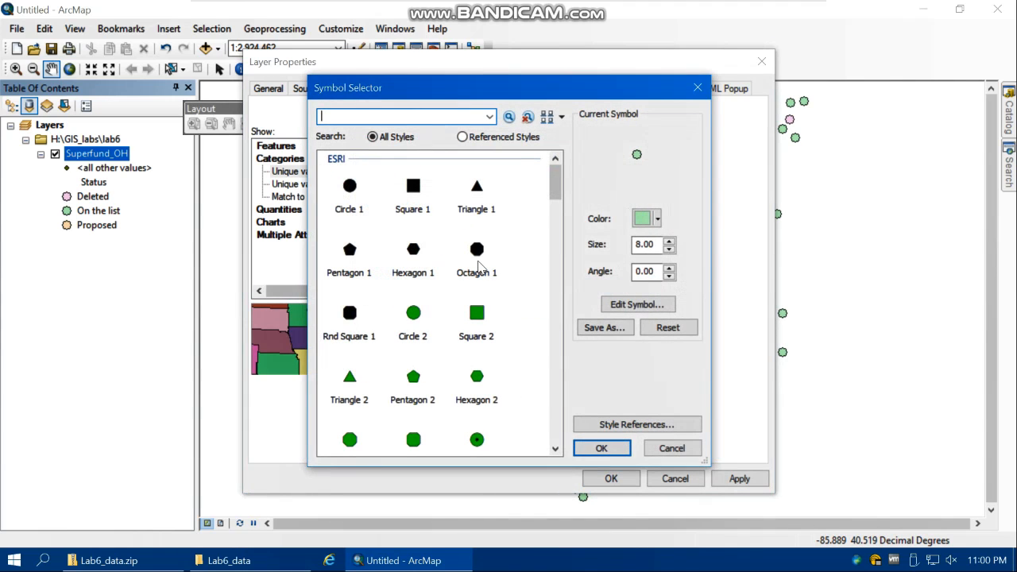
pyautogui.click(477, 314)
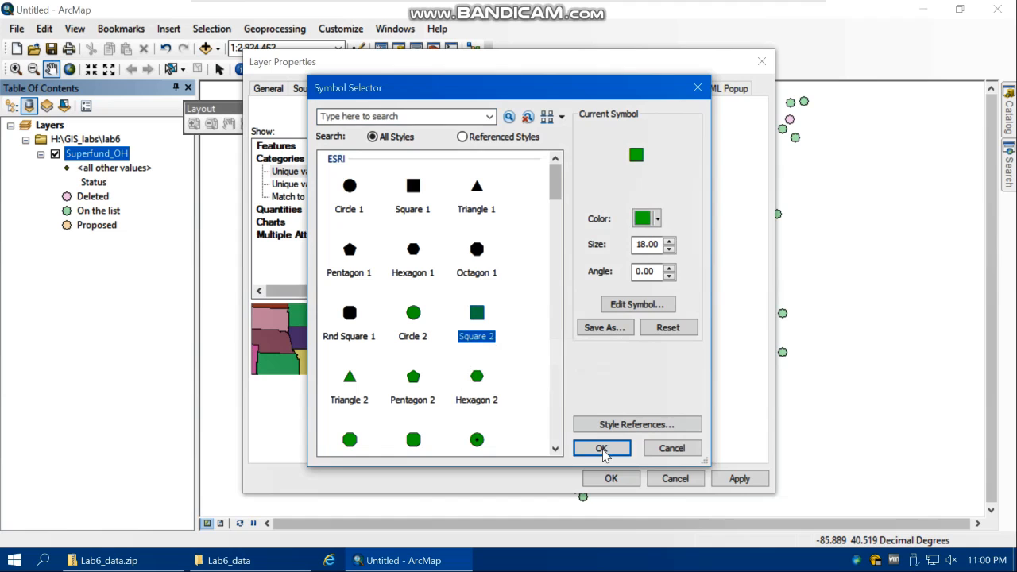
pyautogui.click(601, 448)
# - Change the Proposed category's symbol to Star 3
pyautogui.click(379, 306)
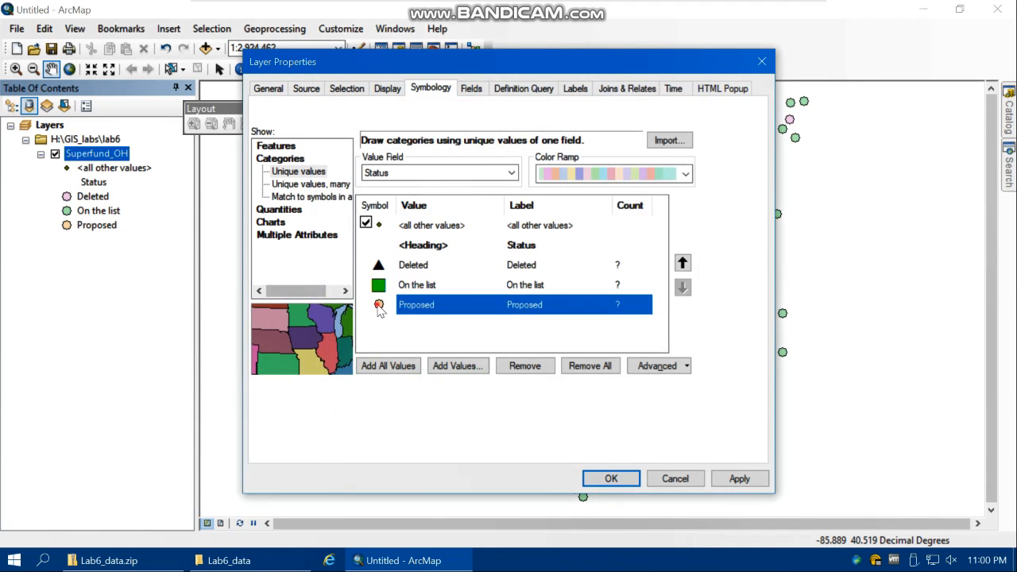
pyautogui.doubleClick(378, 306)
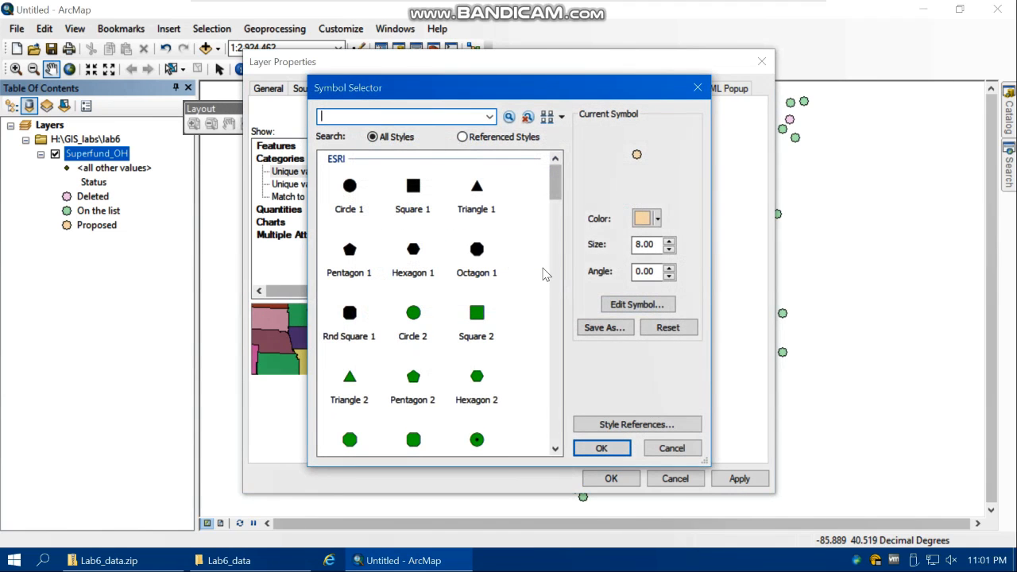
pyautogui.scroll(-3, 545, 272)
pyautogui.click(479, 340)
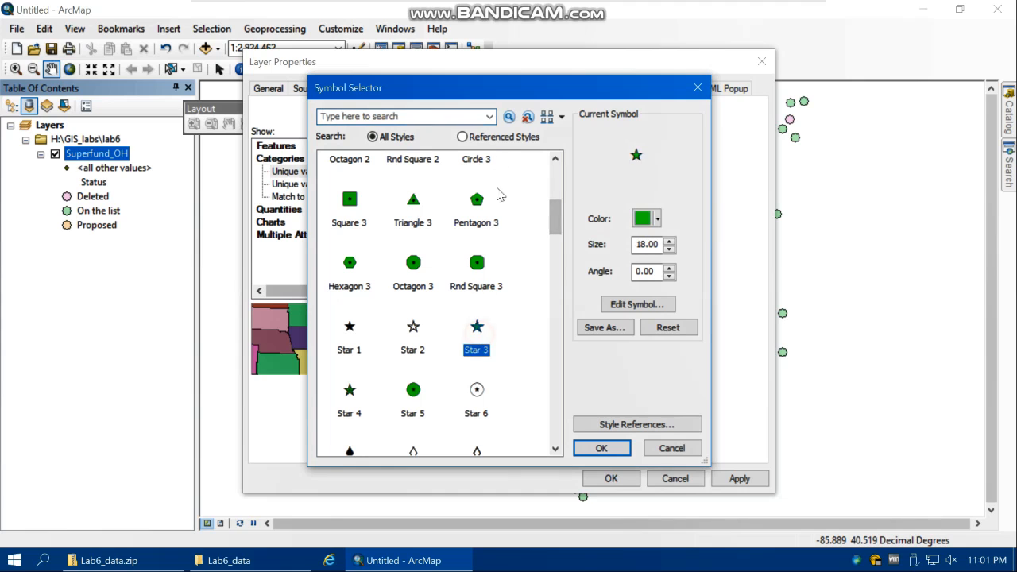
pyautogui.moveTo(491, 89); pyautogui.dragTo(648, 73)
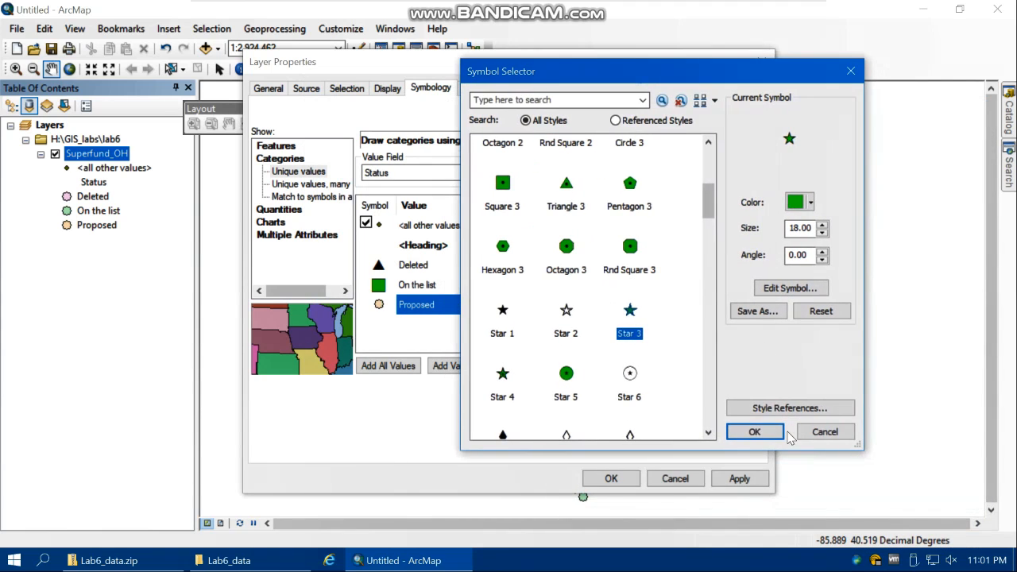
pyautogui.click(759, 432)
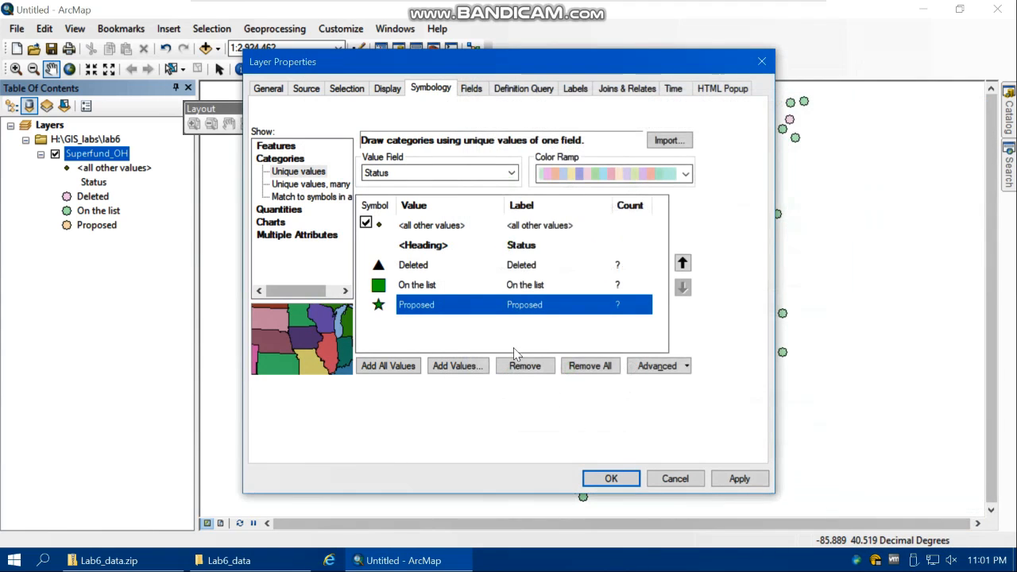
# - Recolor the Proposed category's star symbol blue
pyautogui.doubleClick(379, 305)
pyautogui.click(797, 202)
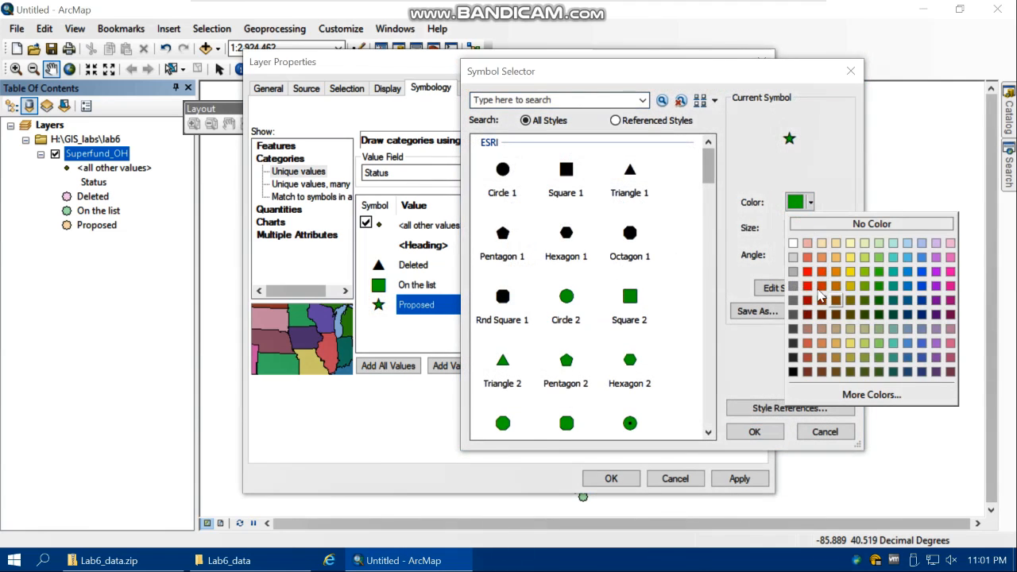
pyautogui.click(806, 272)
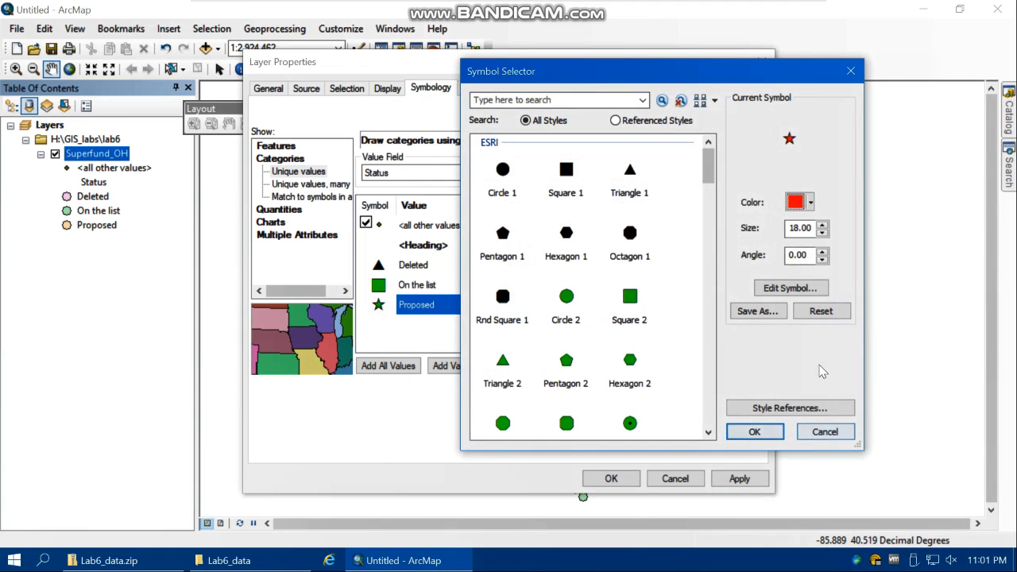
pyautogui.click(809, 201)
pyautogui.click(921, 271)
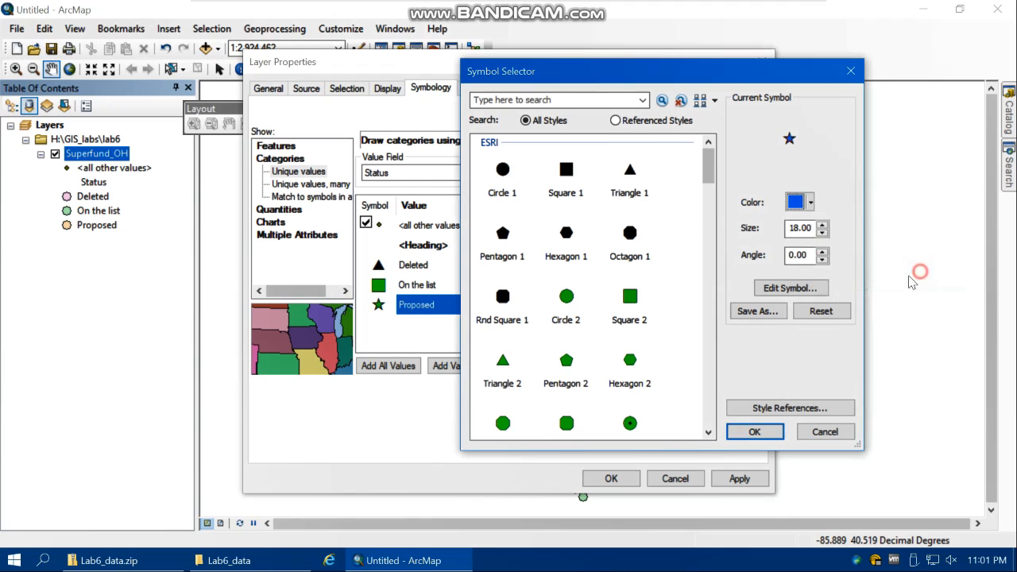
pyautogui.click(754, 432)
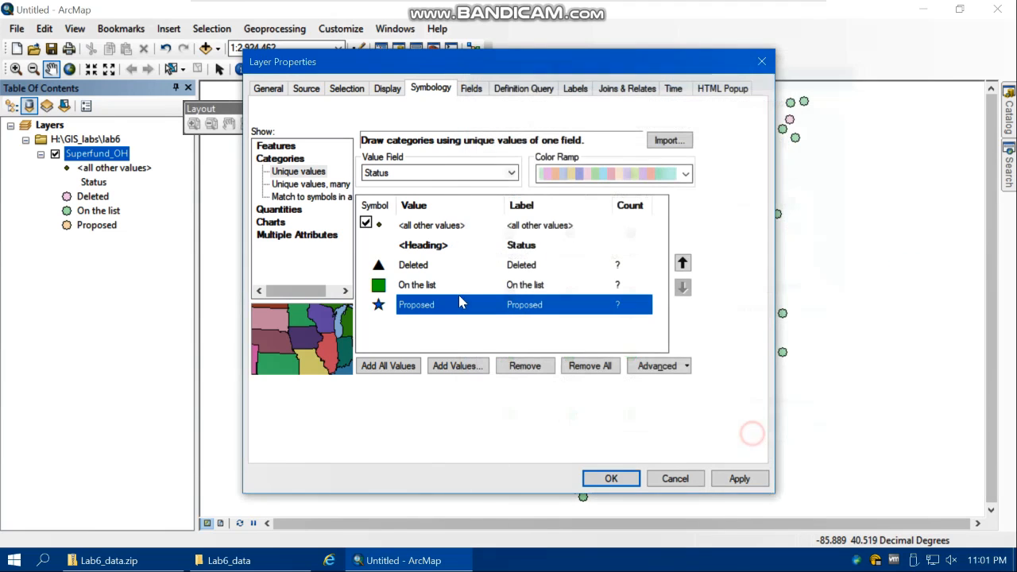
# - Recolor the Deleted category's triangle symbol red and apply the new symbology to the Superfund_OH layer
pyautogui.doubleClick(378, 268)
pyautogui.click(799, 202)
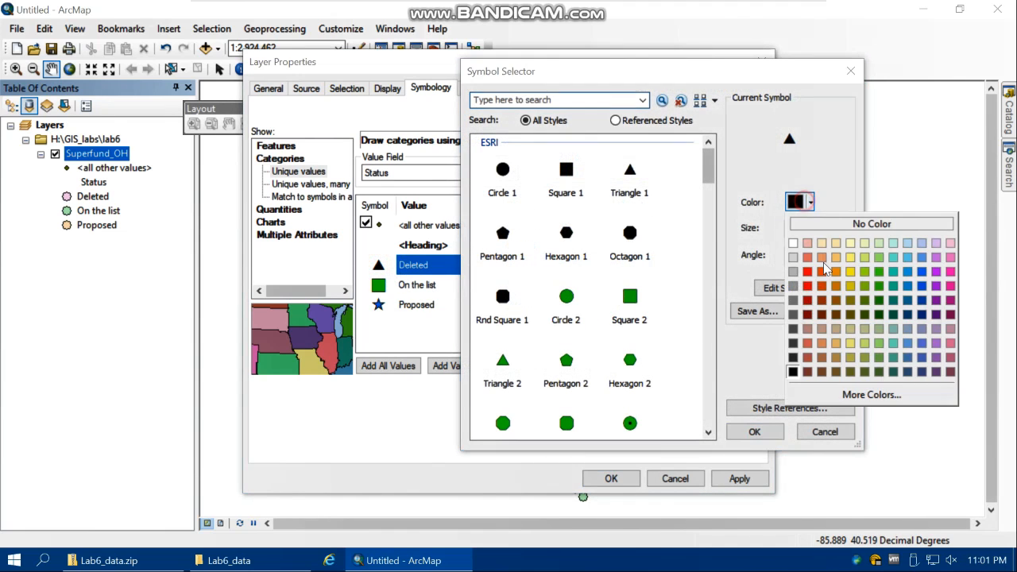
pyautogui.click(808, 272)
pyautogui.click(765, 429)
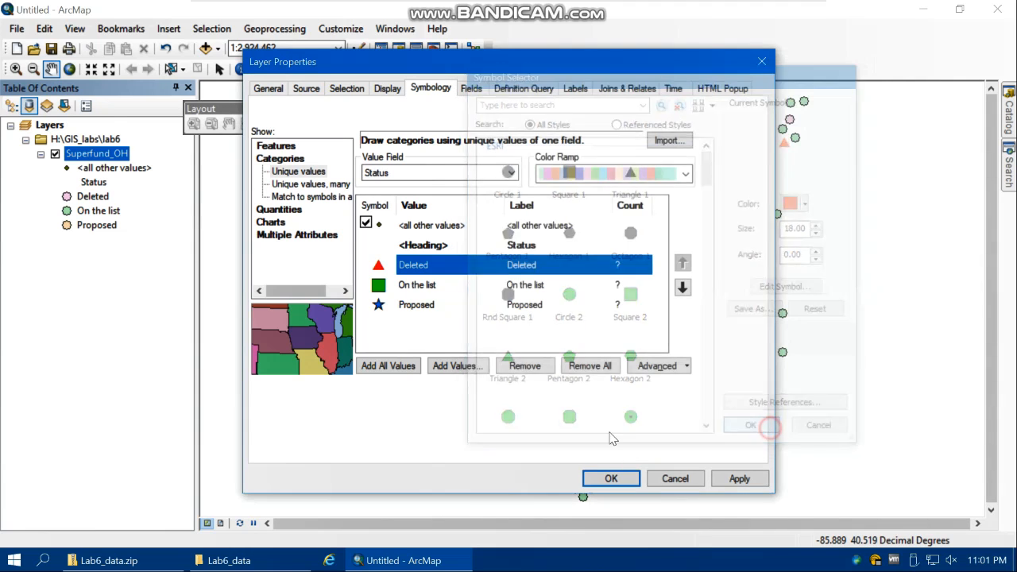
pyautogui.click(611, 478)
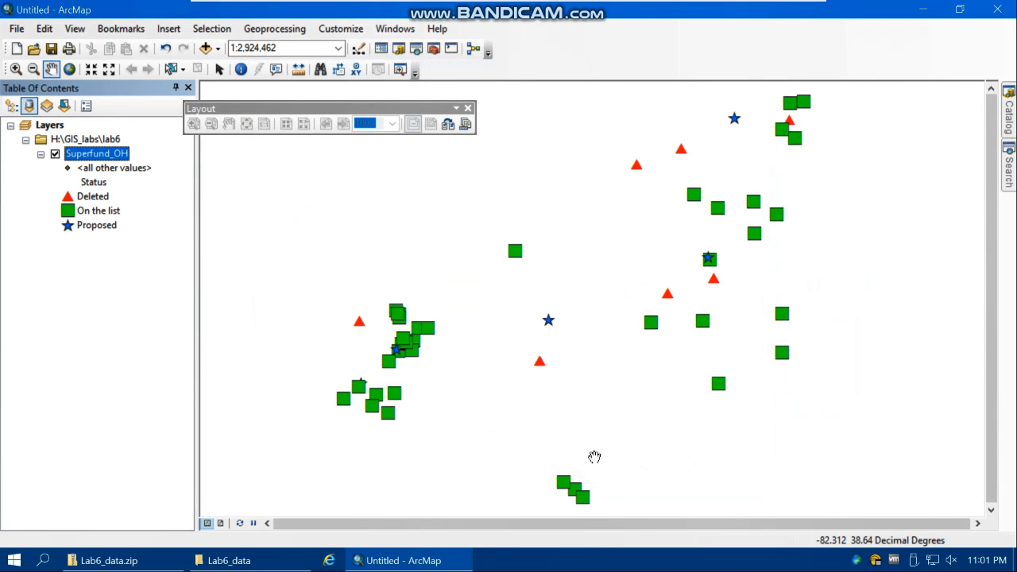
# - Add the Counties_OH layer from the Lab6_data folder to the map, dismissing the coordinate system warning
pyautogui.click(206, 47)
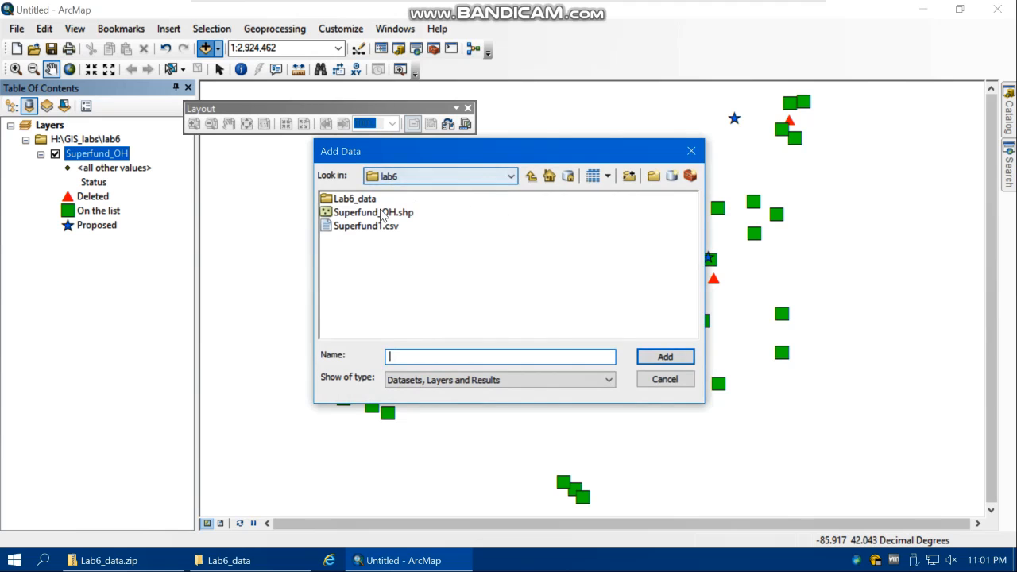
pyautogui.click(353, 199)
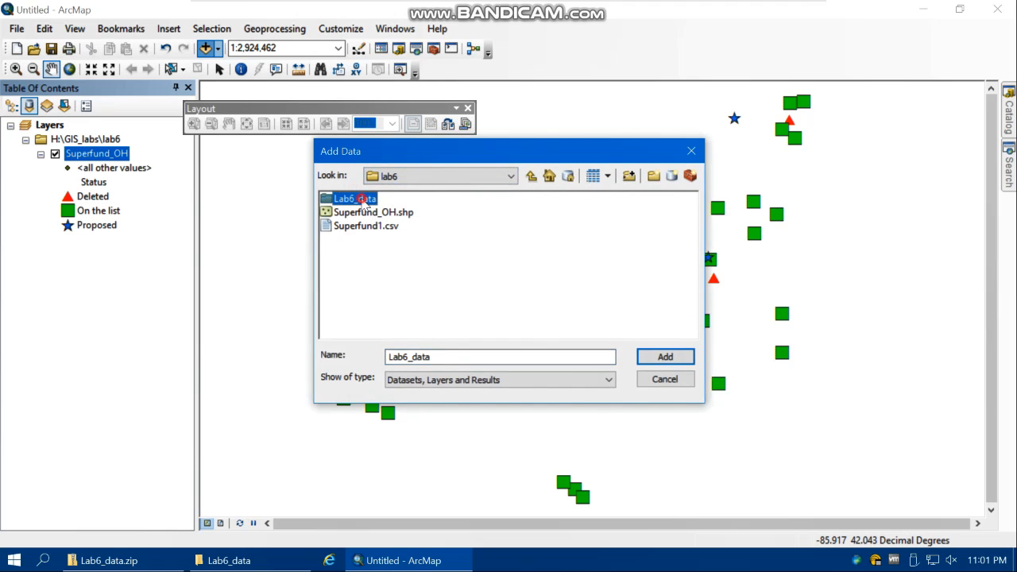
pyautogui.doubleClick(353, 198)
pyautogui.doubleClick(349, 199)
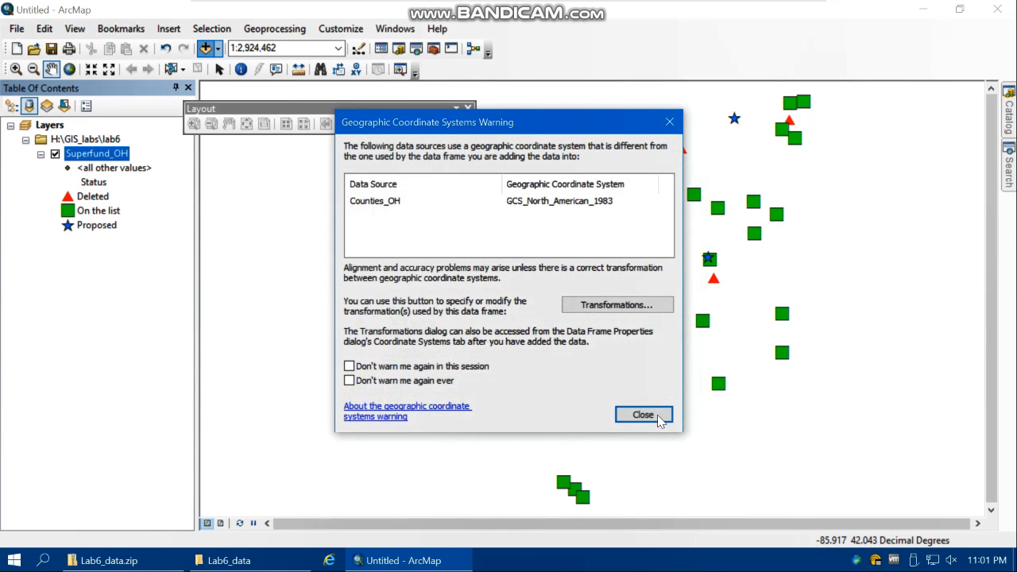
pyautogui.click(643, 415)
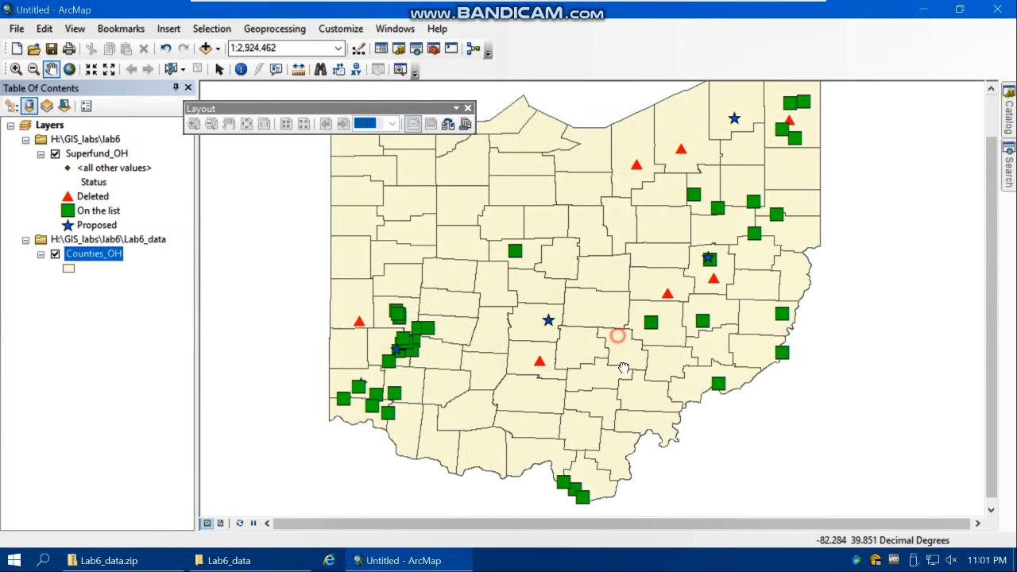
pyautogui.moveTo(618, 336); pyautogui.dragTo(625, 372)
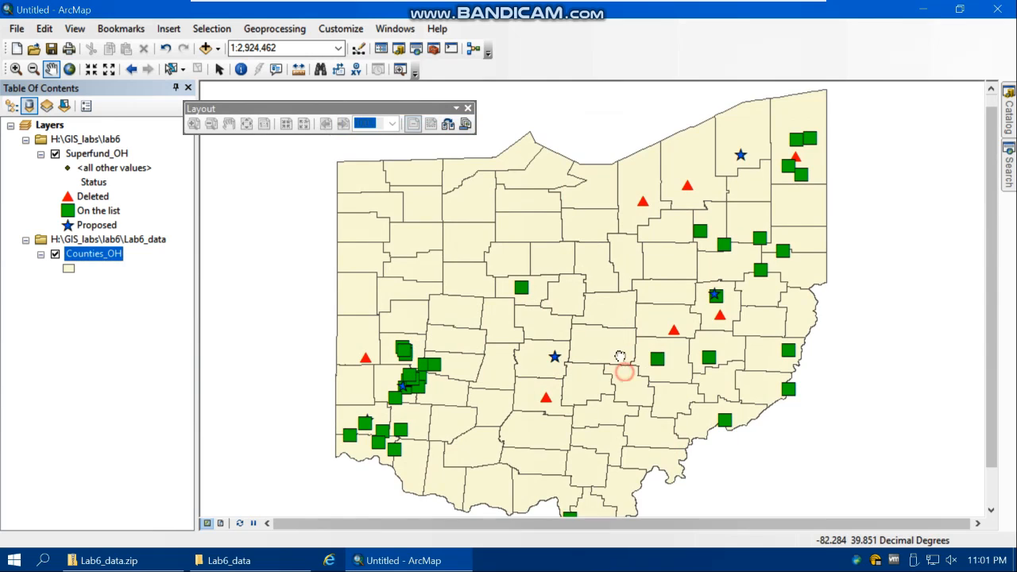
pyautogui.moveTo(624, 371); pyautogui.dragTo(621, 341)
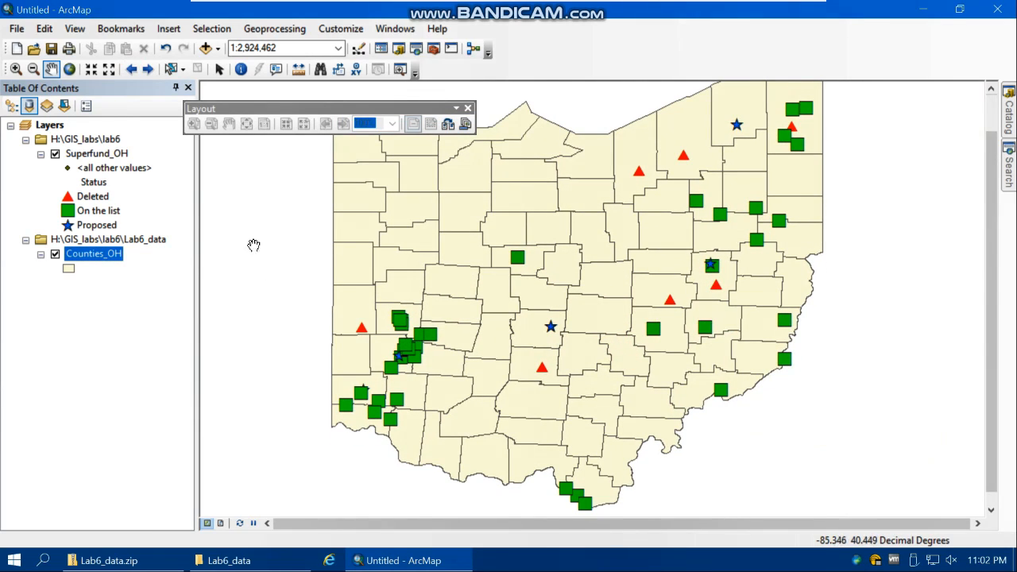
# - Add the Streets basemap beneath the Superfund sites and county layers
pyautogui.click(220, 49)
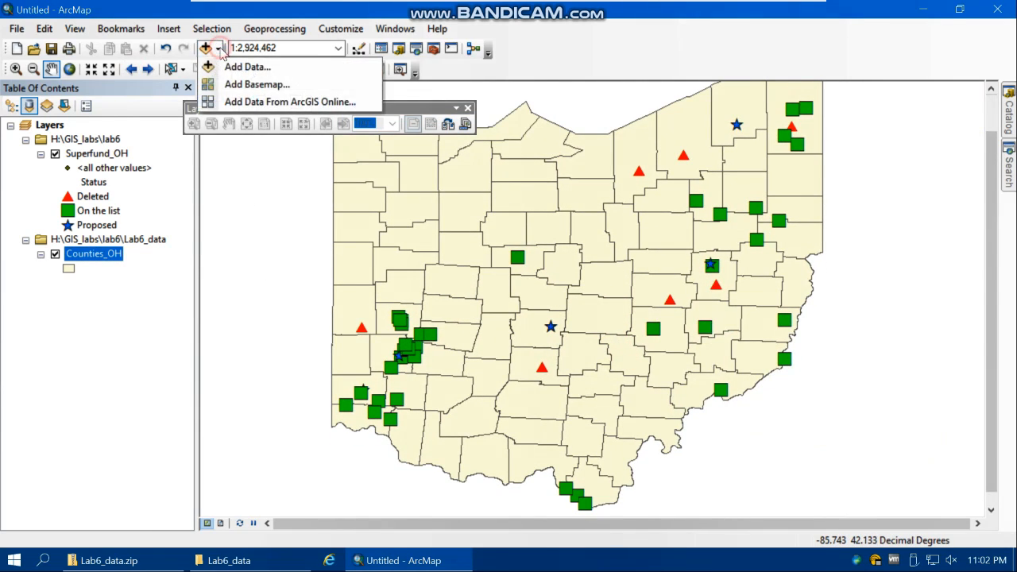
pyautogui.click(241, 85)
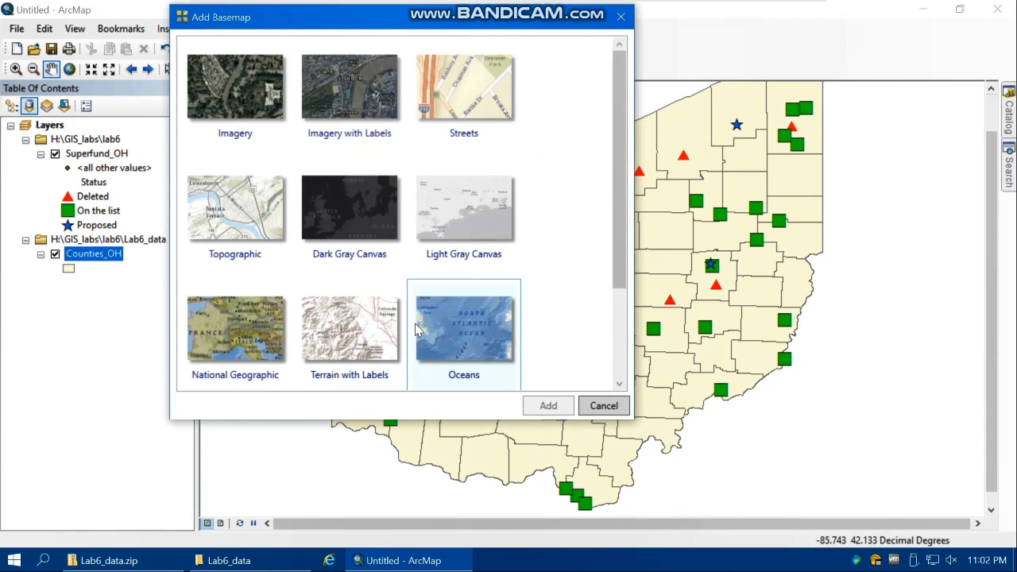
pyautogui.moveTo(618, 232)
pyautogui.mouseDown()
pyautogui.moveTo(618, 297)
pyautogui.moveTo(618, 232)
pyautogui.mouseUp()
pyautogui.click(469, 97)
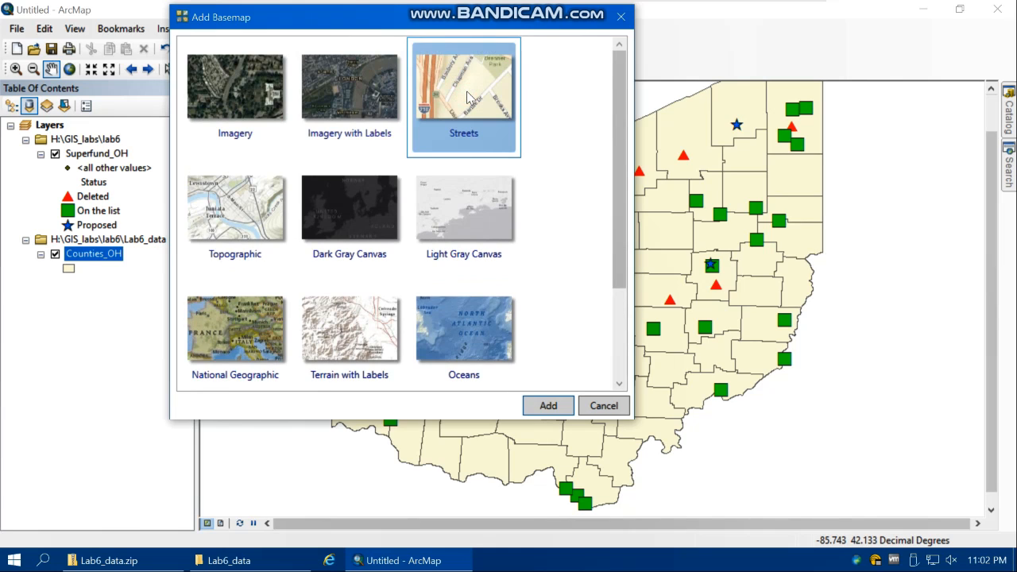
pyautogui.click(549, 405)
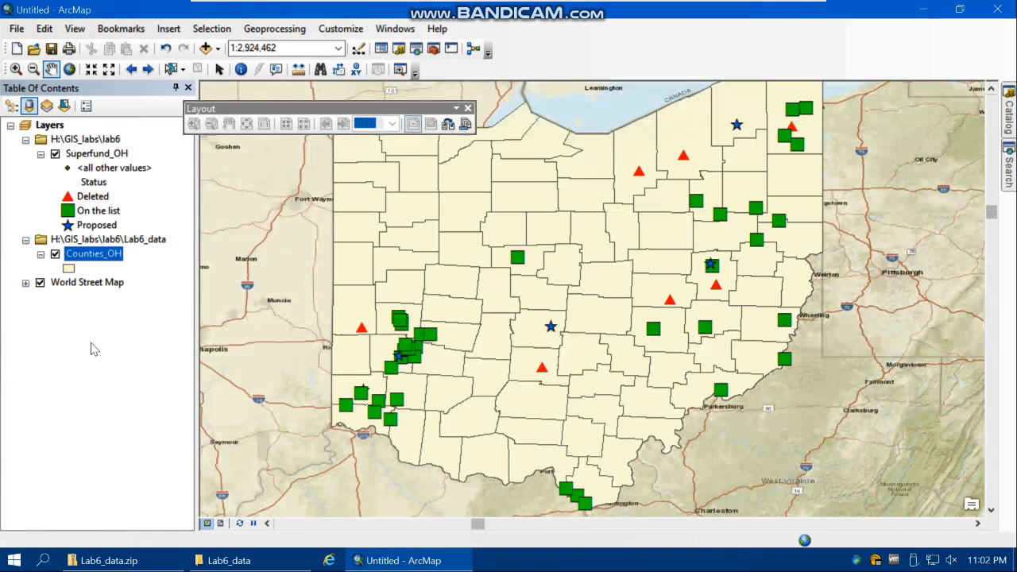
# - Give the Counties_OH layer the Hollow symbol with an outline width of 1
pyautogui.click(68, 269)
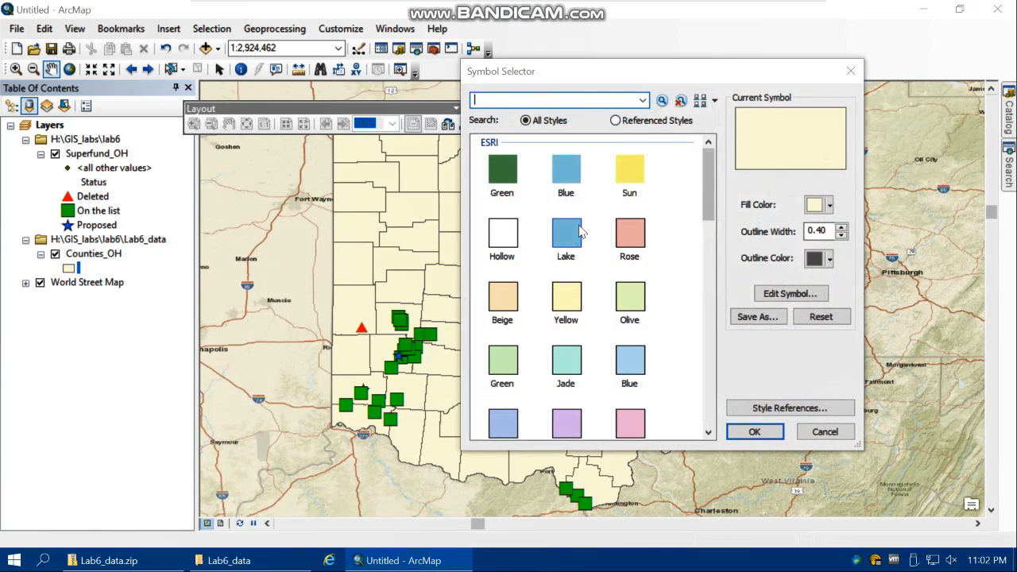
pyautogui.click(511, 236)
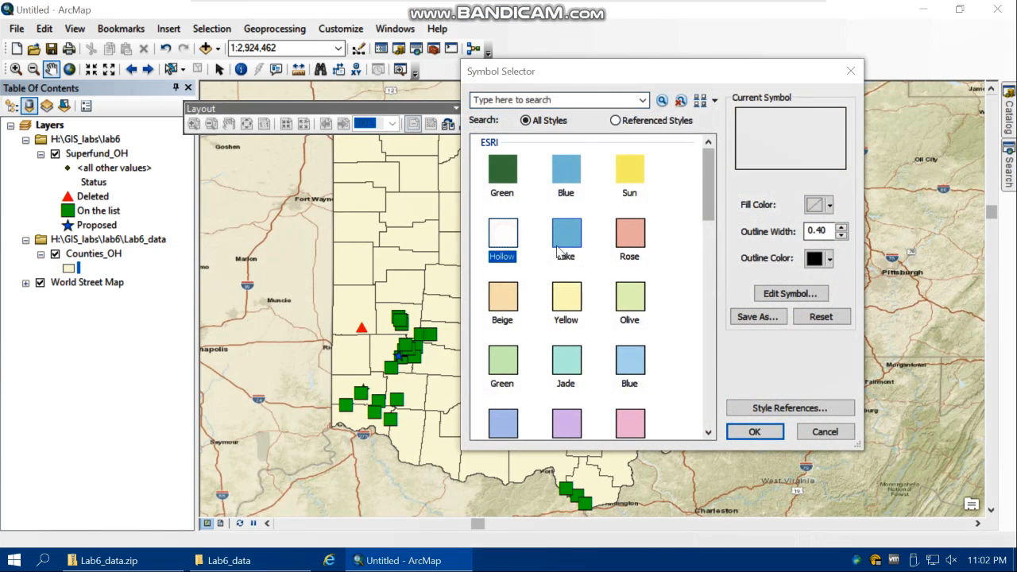
pyautogui.click(840, 226)
pyautogui.click(841, 226)
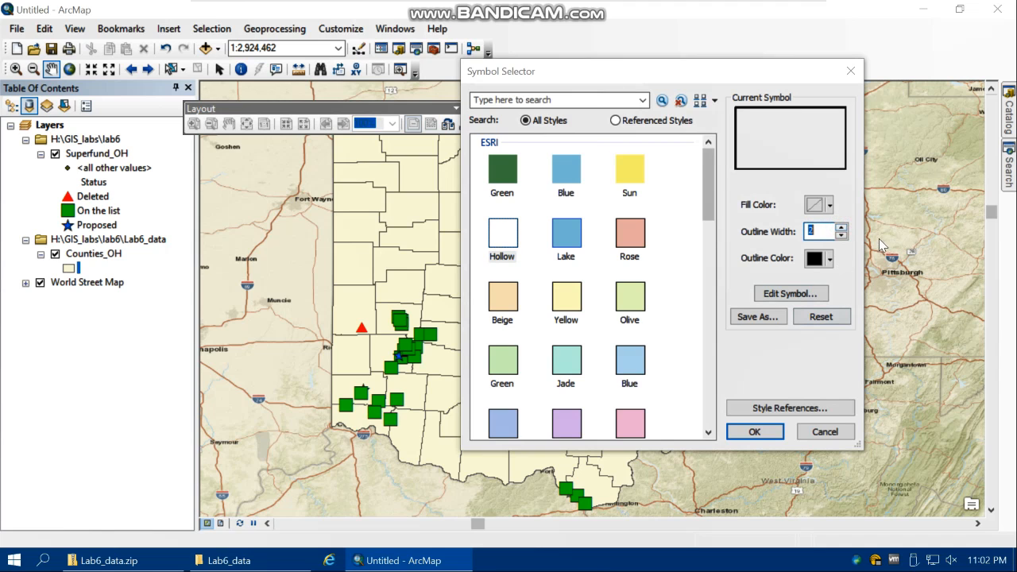
pyautogui.click(840, 235)
pyautogui.click(747, 432)
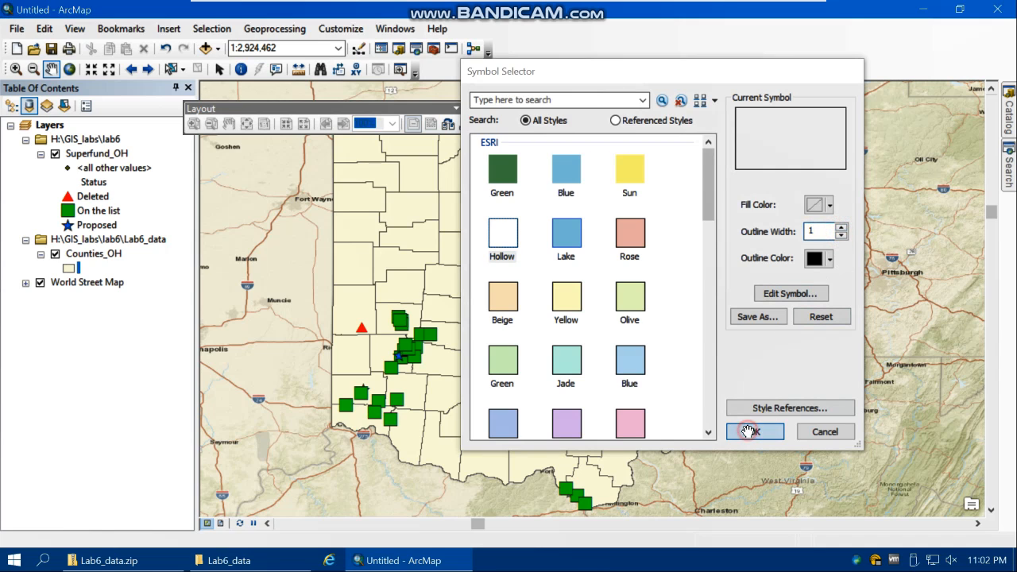
# - Zoom the data frame in on the extent of Ohio and display the map in layout view
pyautogui.moveTo(506, 398); pyautogui.dragTo(522, 413)
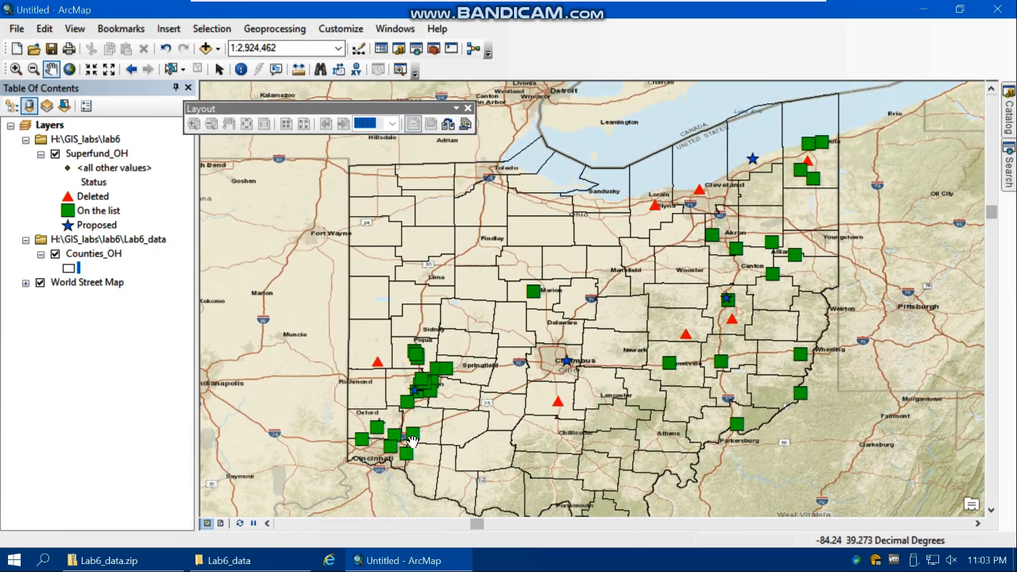
pyautogui.click(220, 523)
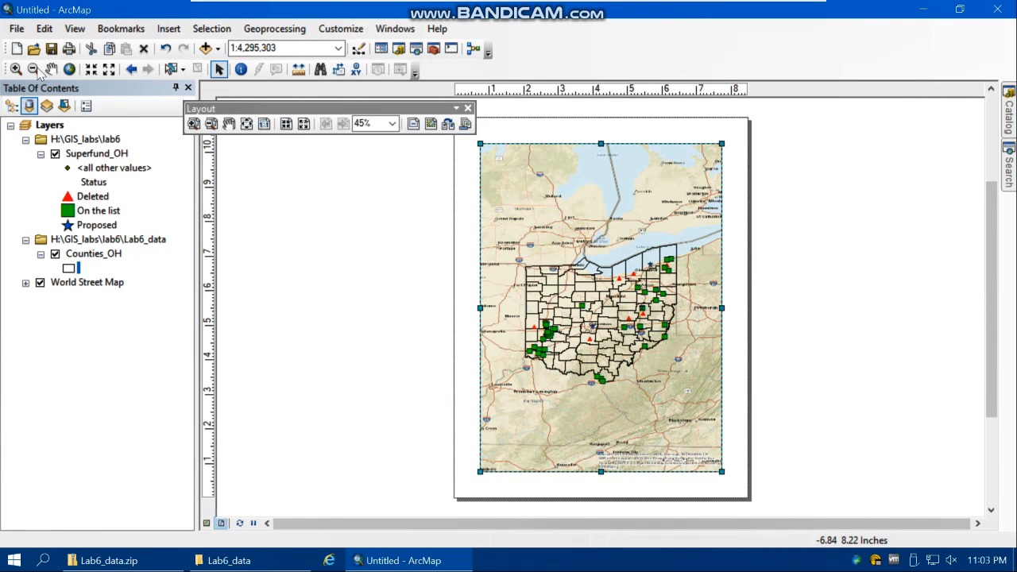
pyautogui.click(207, 523)
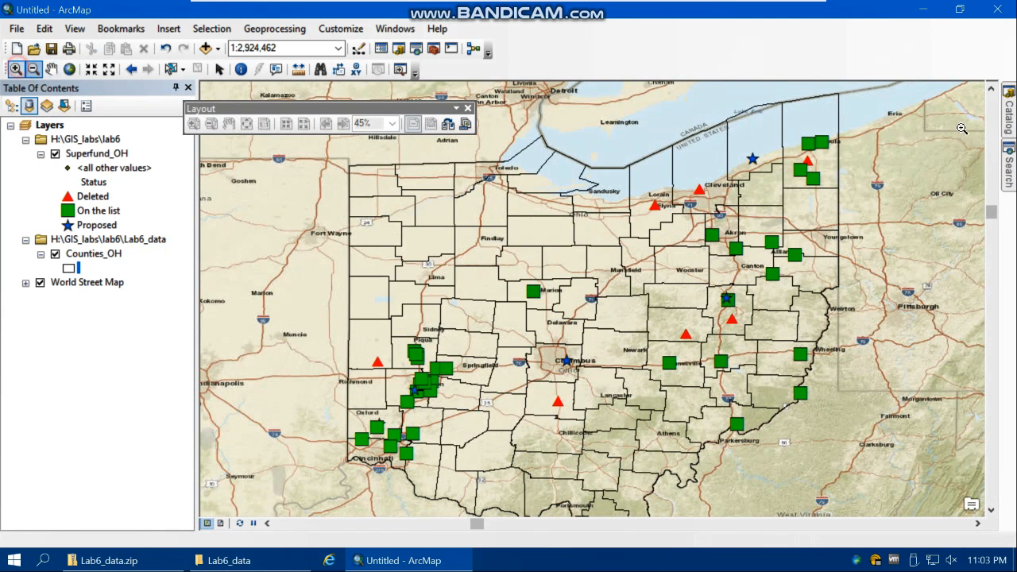
pyautogui.moveTo(852, 88); pyautogui.dragTo(343, 522)
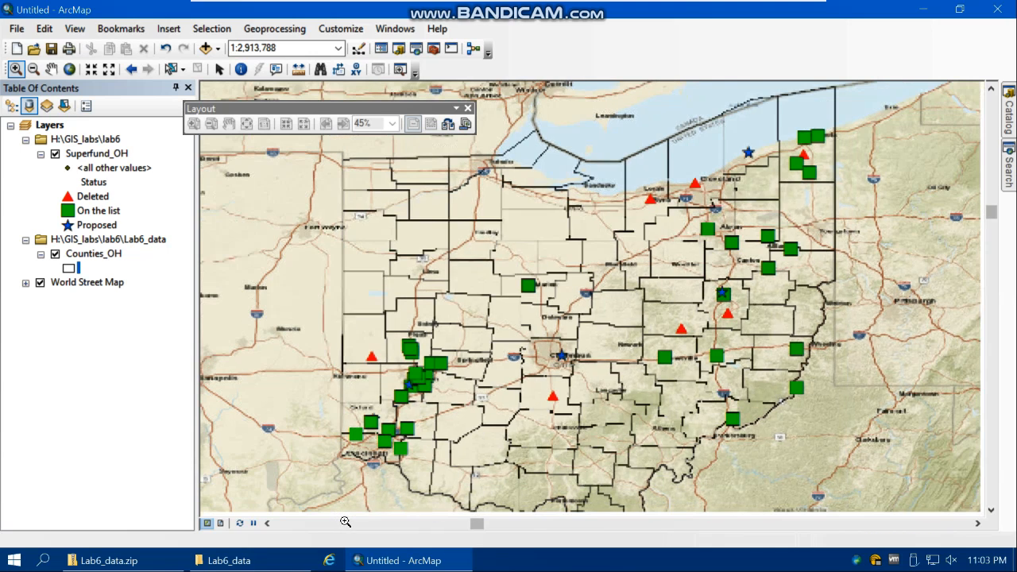
pyautogui.click(221, 523)
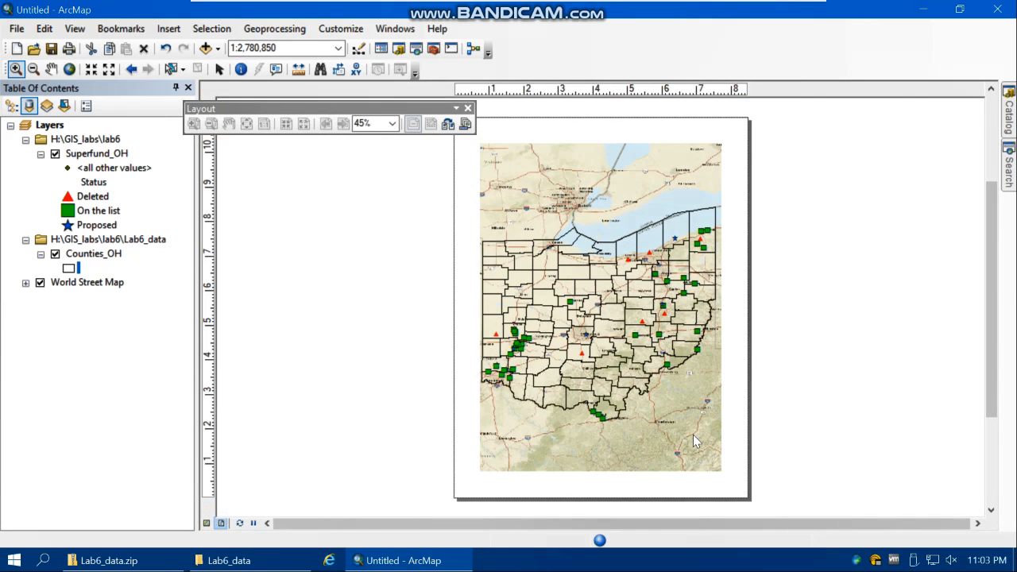